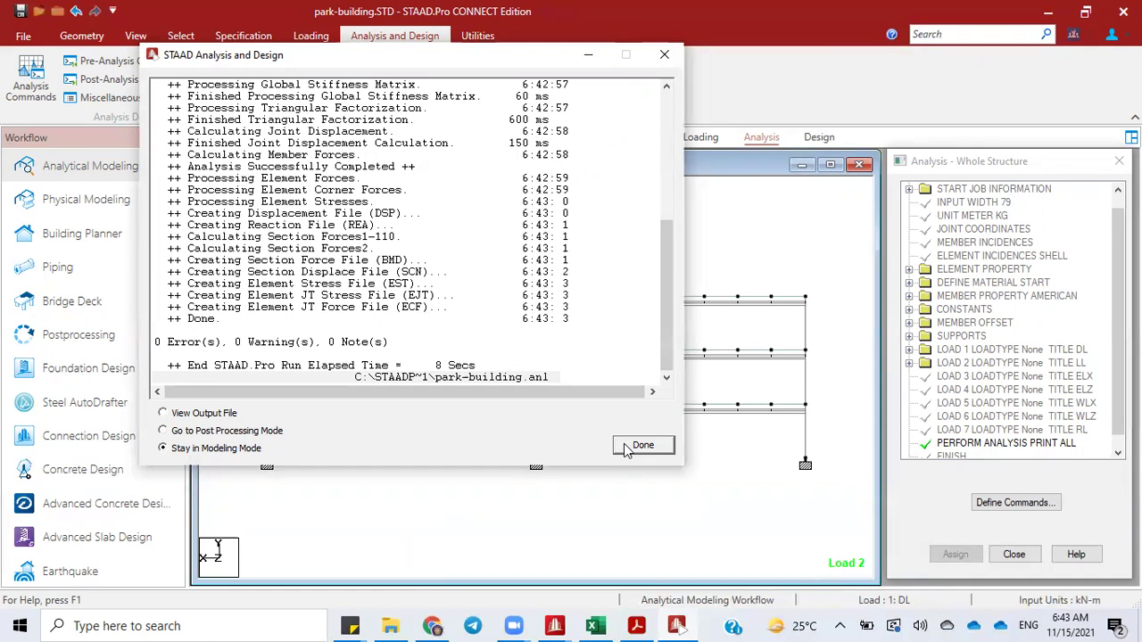
# Close the finished analysis in modeling mode and enter Postprocessing with all seven load cases included in the results
pyautogui.click(627, 450)
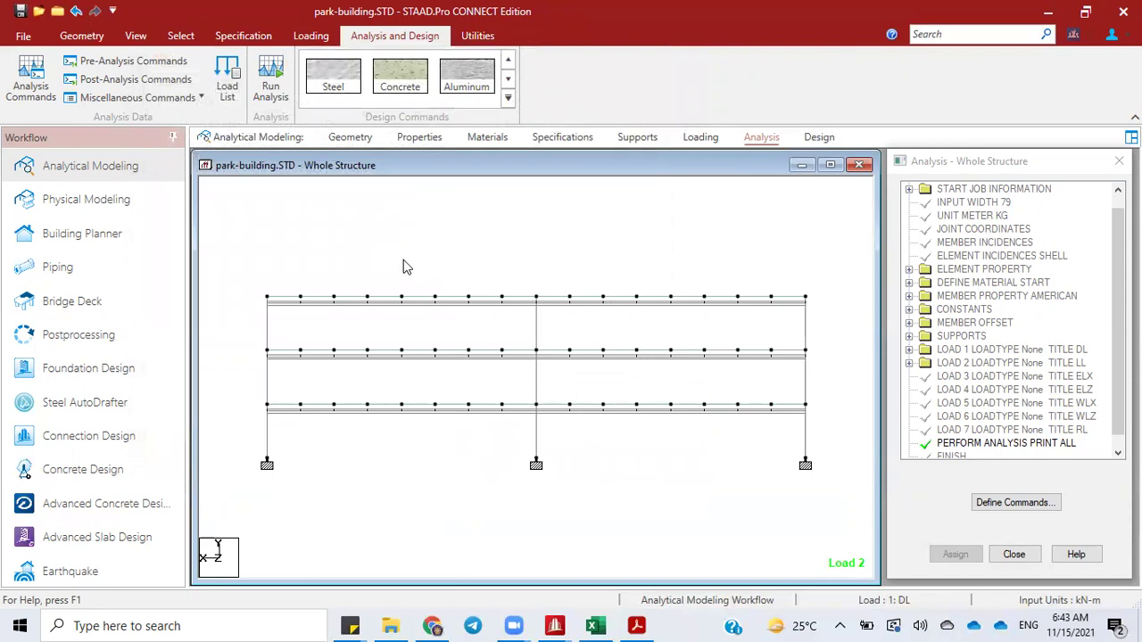
pyautogui.click(85, 337)
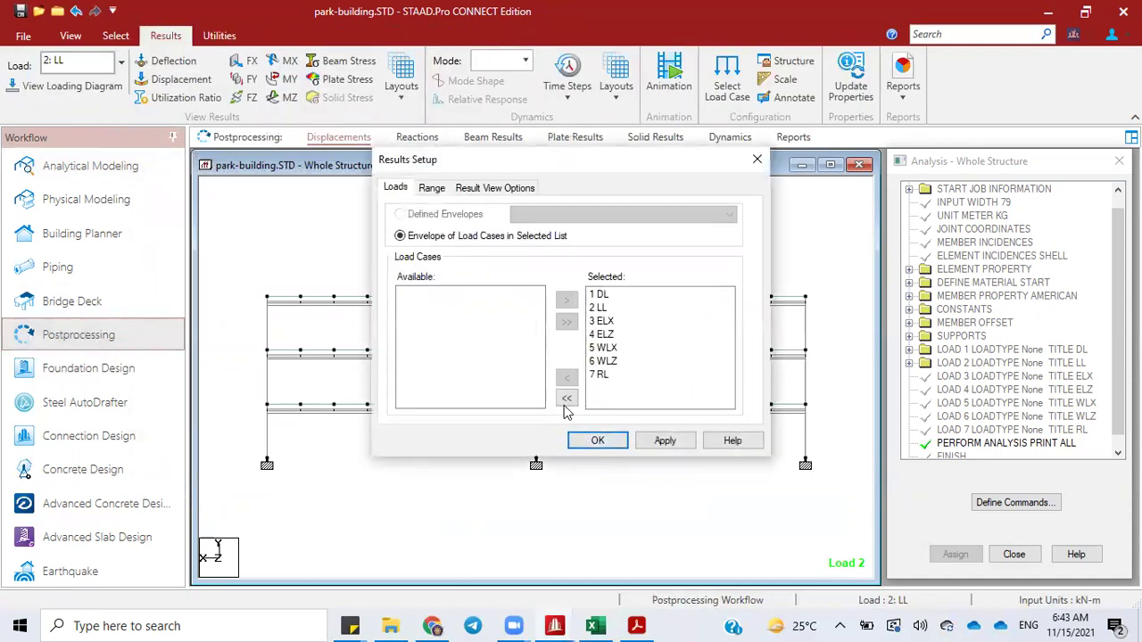
pyautogui.click(567, 398)
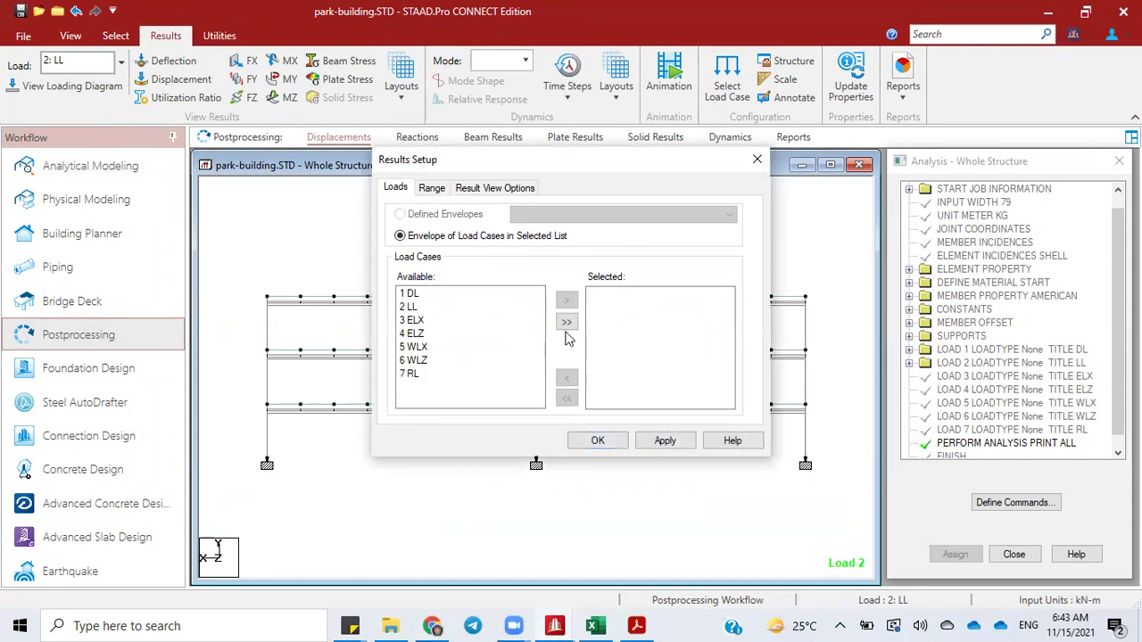
pyautogui.click(567, 322)
pyautogui.click(597, 441)
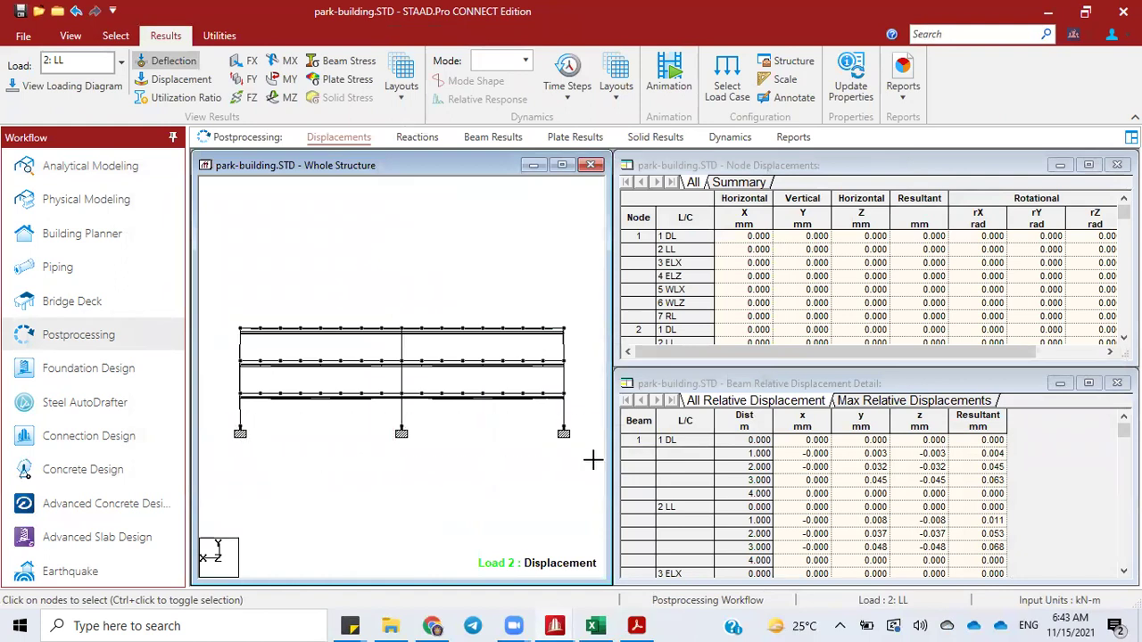
# Select all support nodes at the column bases and maximize the structure view
pyautogui.moveTo(594, 460); pyautogui.dragTo(228, 412)
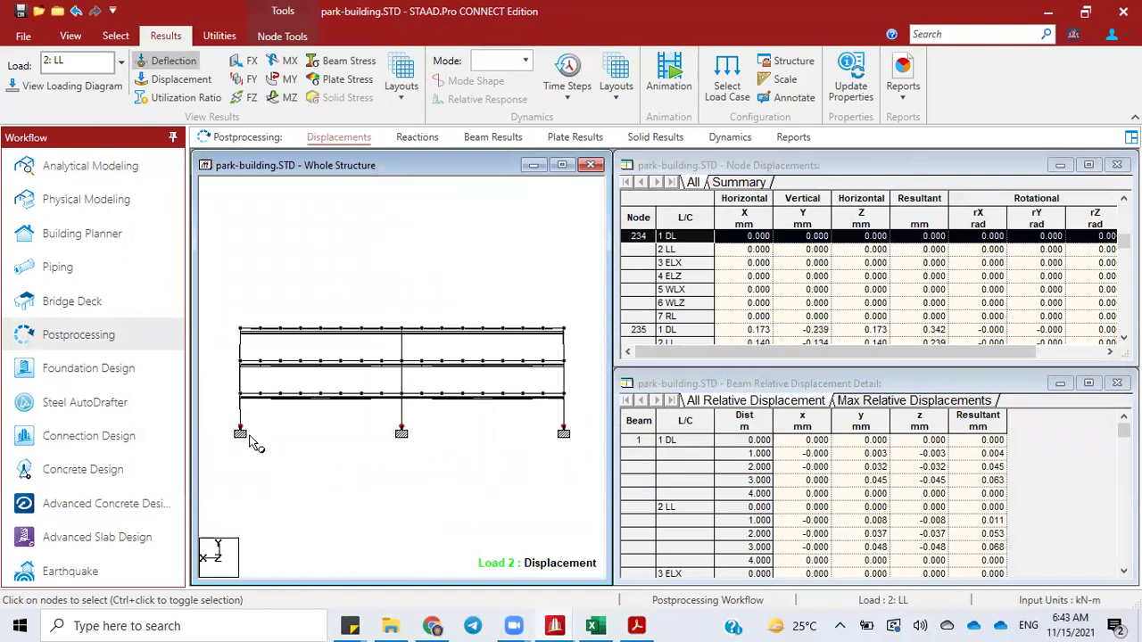
pyautogui.click(561, 165)
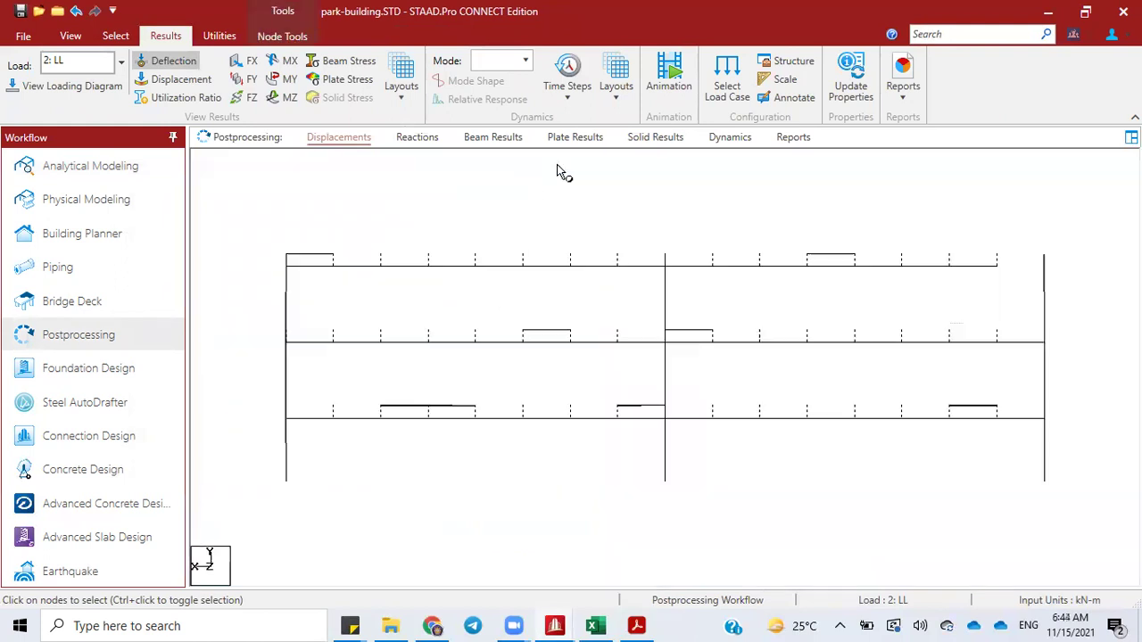
pyautogui.moveTo(775, 341); pyautogui.dragTo(754, 307, button='middle')
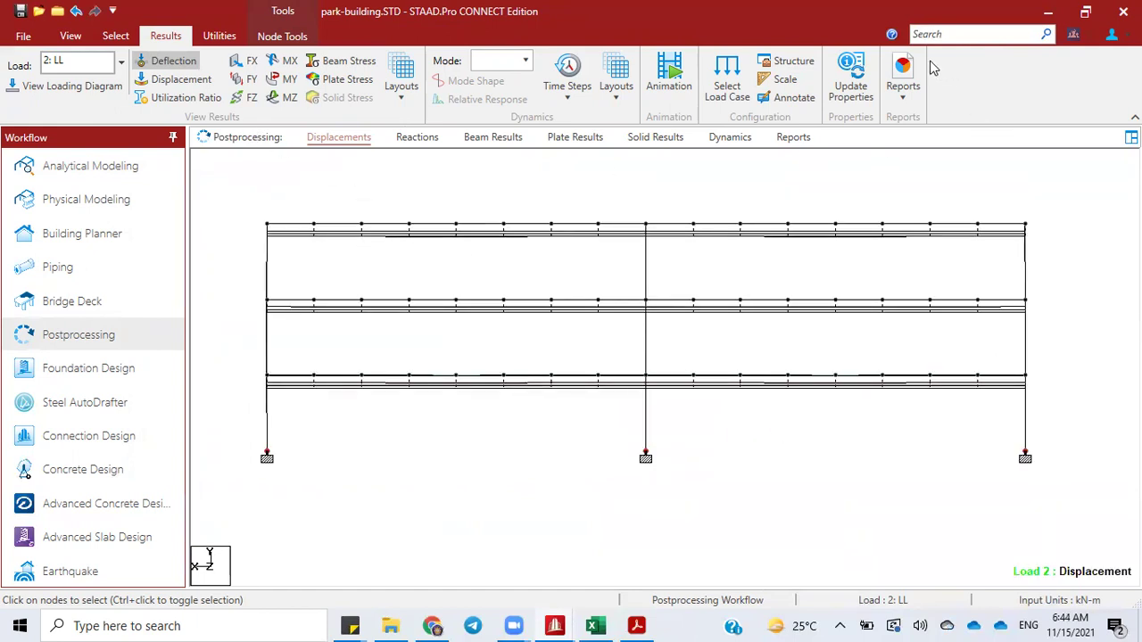
# Generate a Support Reaction report sorted by Force-Y from high to low, for load case 1 DL only
pyautogui.click(903, 78)
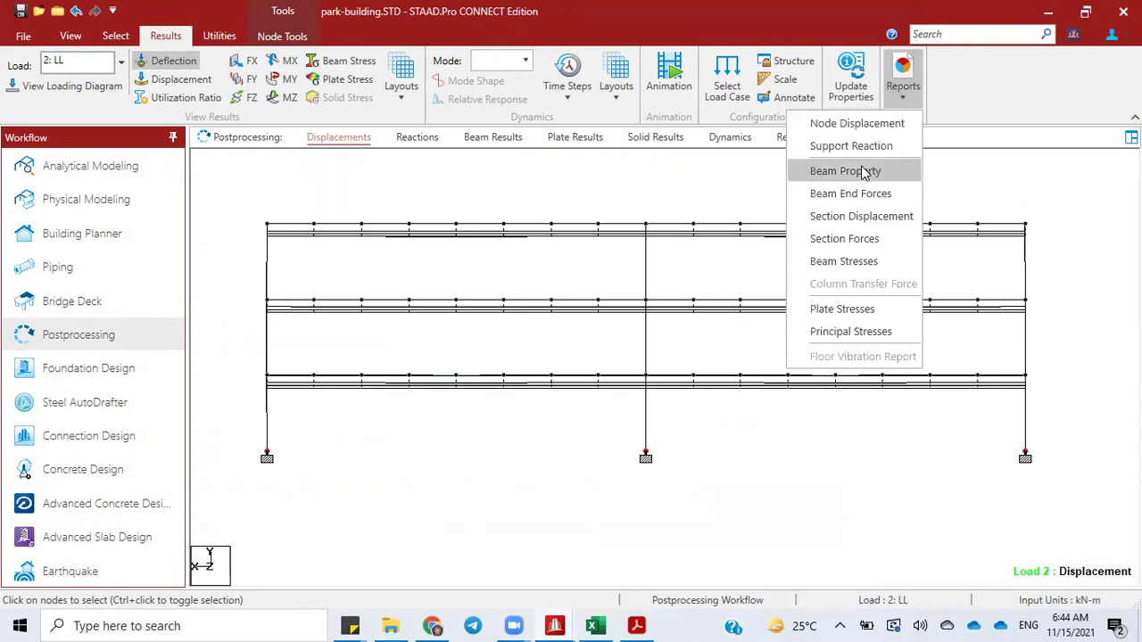
pyautogui.click(857, 147)
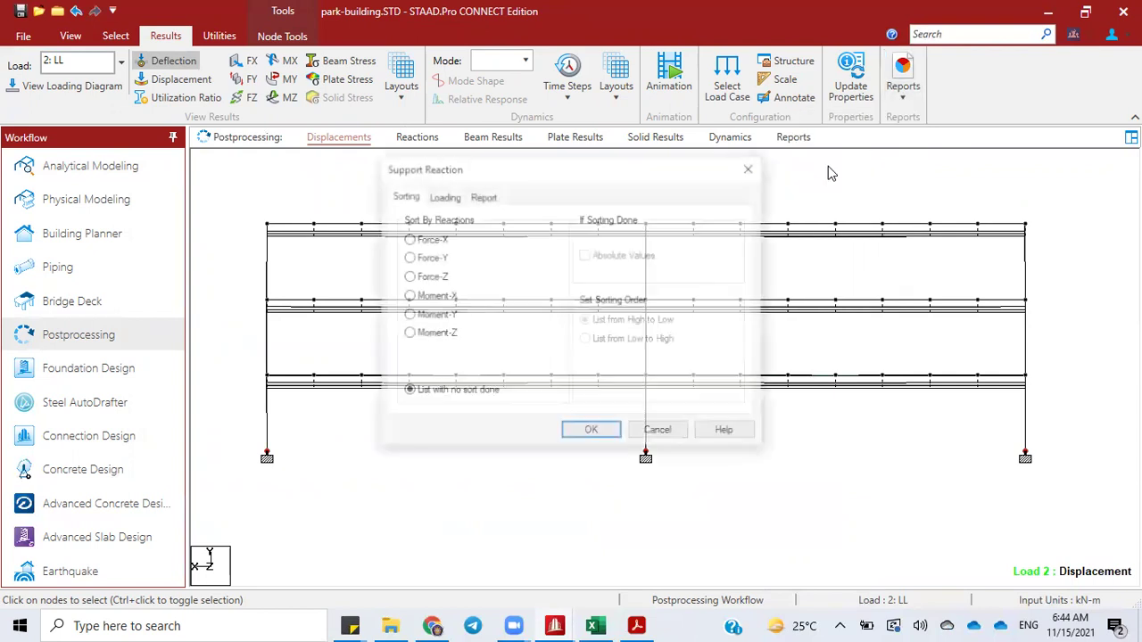
pyautogui.click(432, 258)
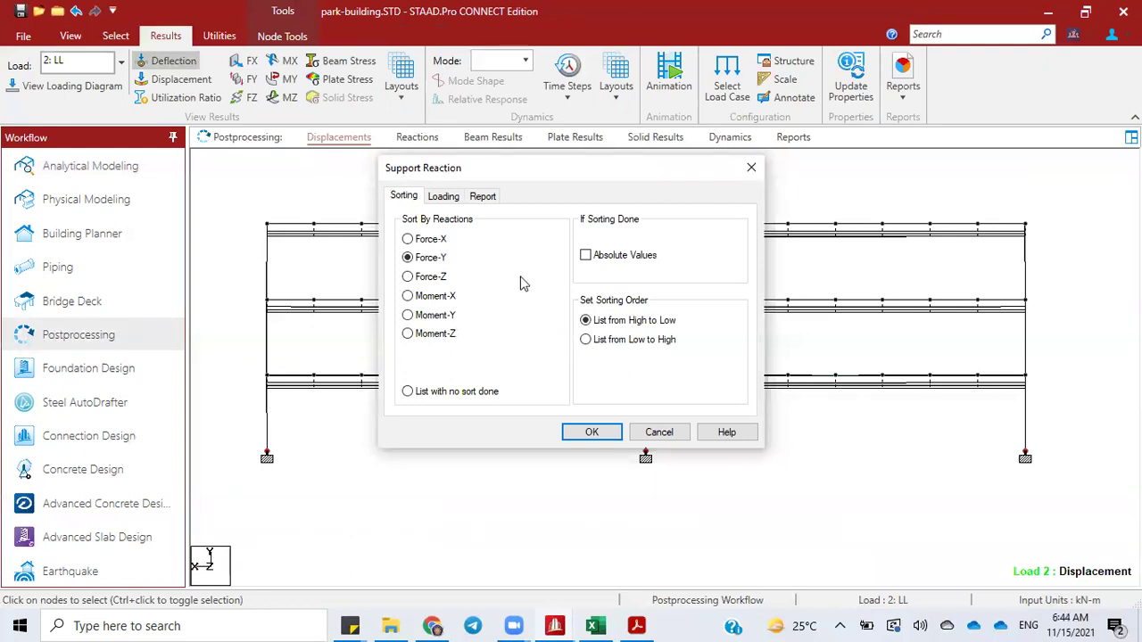
pyautogui.click(446, 198)
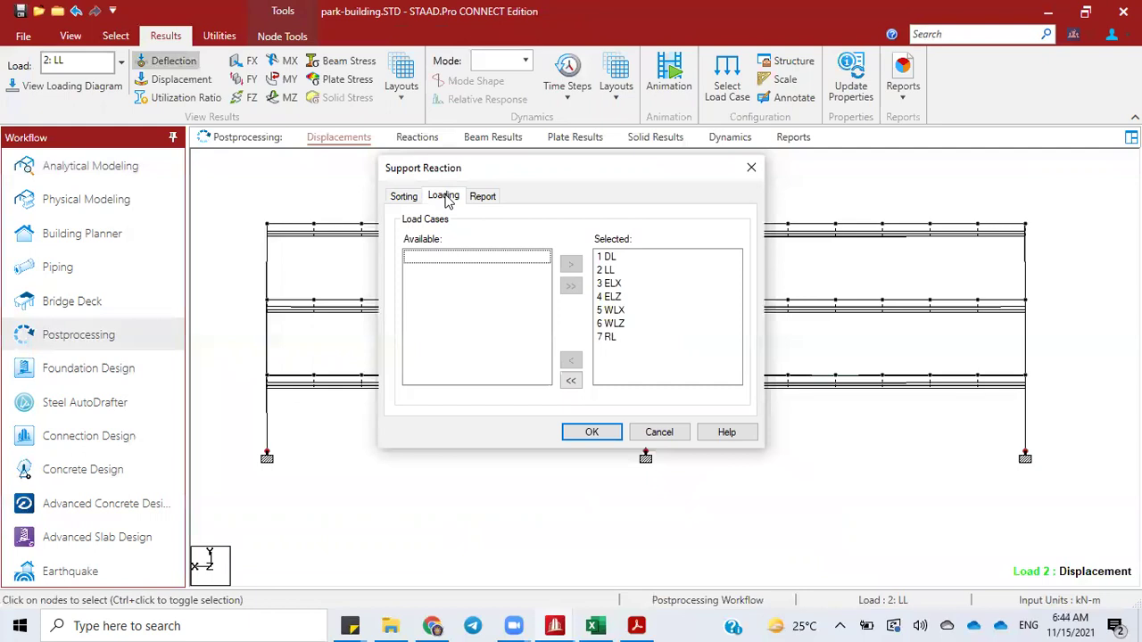
pyautogui.click(571, 380)
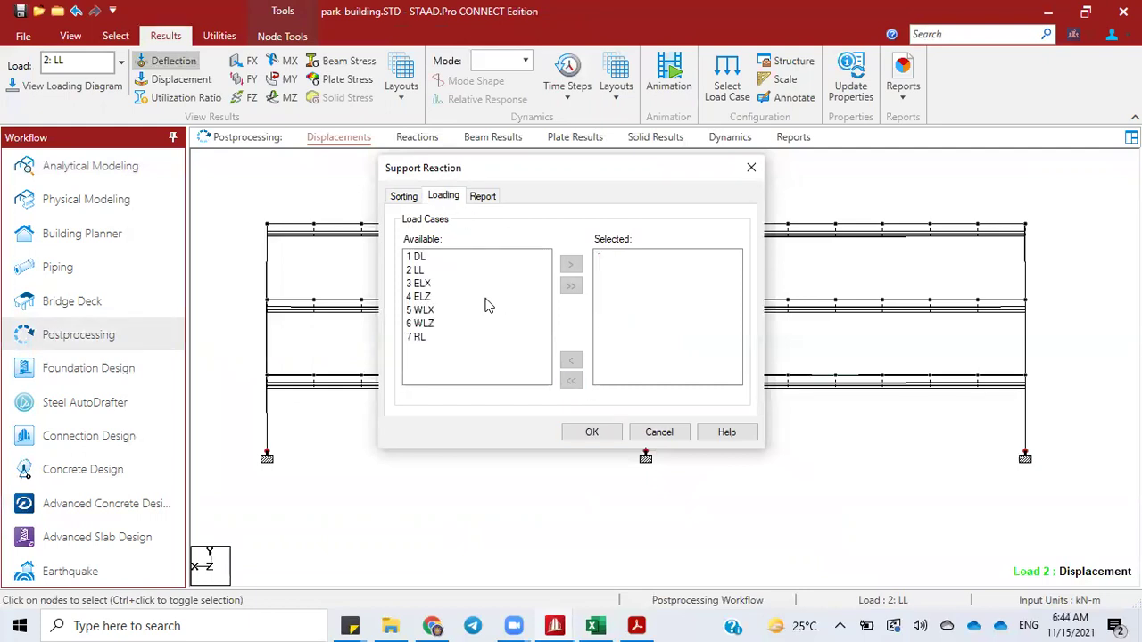
pyautogui.doubleClick(451, 258)
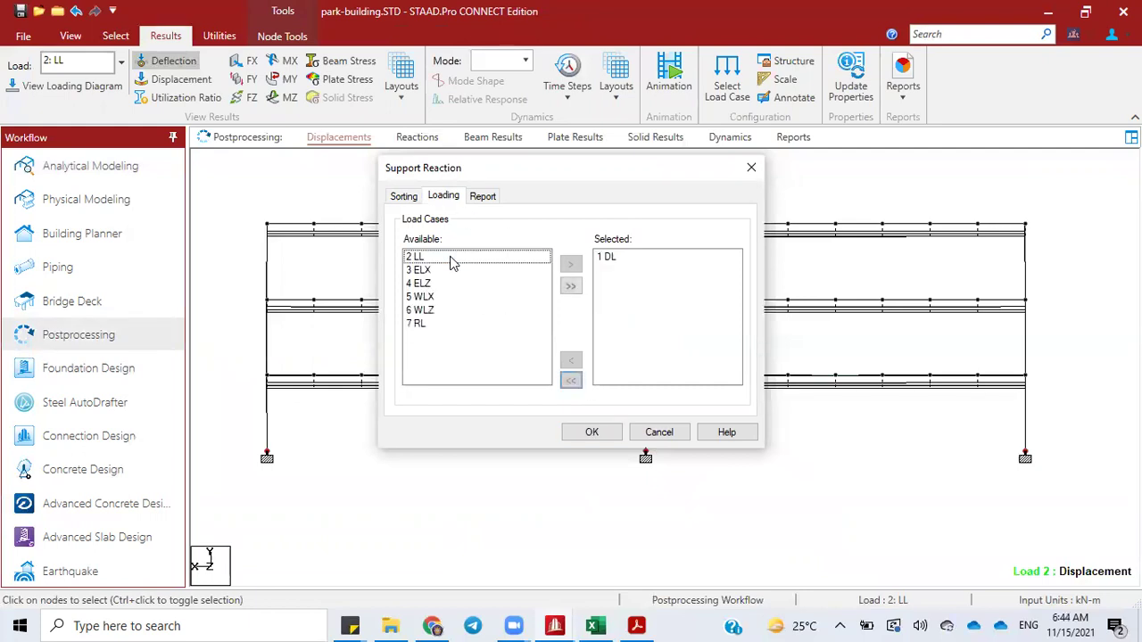
pyautogui.click(595, 432)
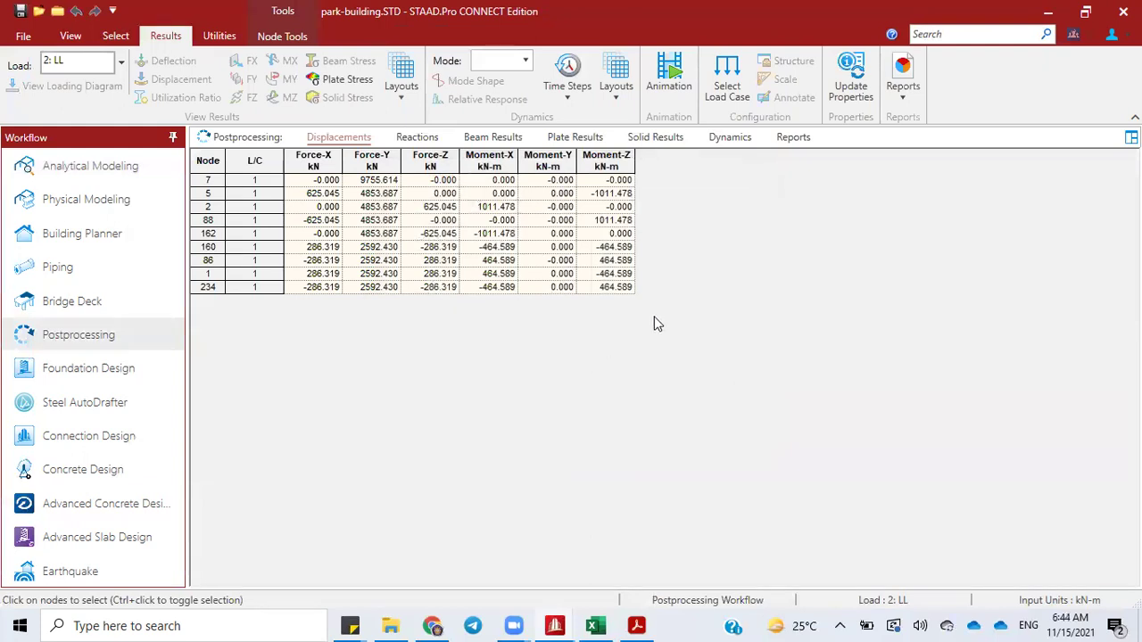
# Copy the entire support reaction table into the Book1 workbook in Excel, starting at cell A6
pyautogui.moveTo(596, 625)
pyautogui.click(210, 162)
pyautogui.rightClick(211, 163)
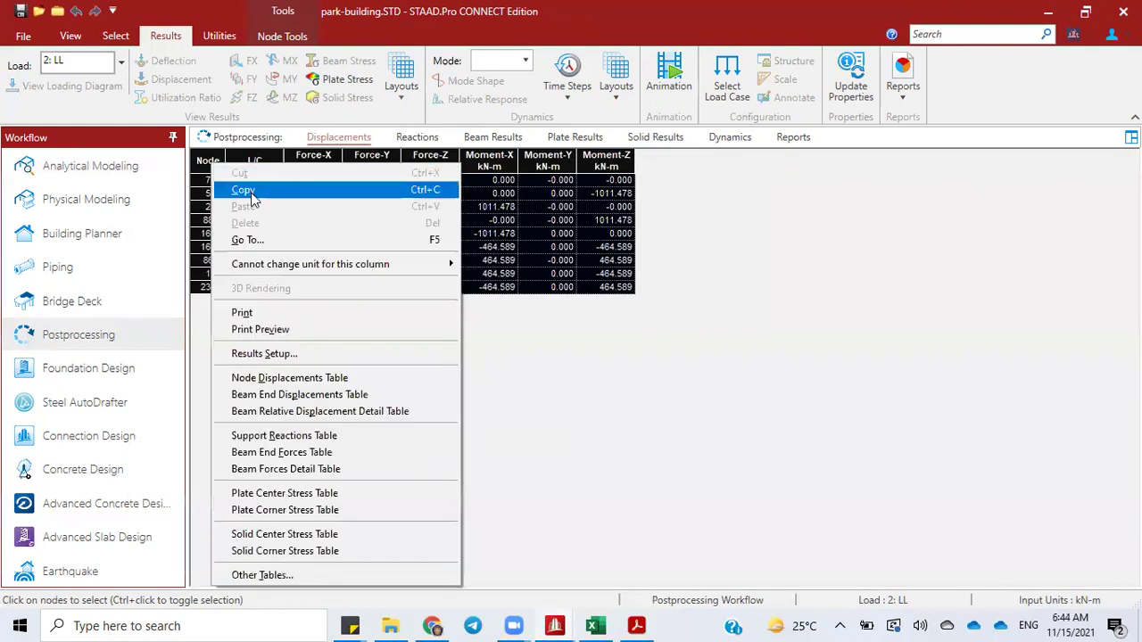
pyautogui.click(244, 190)
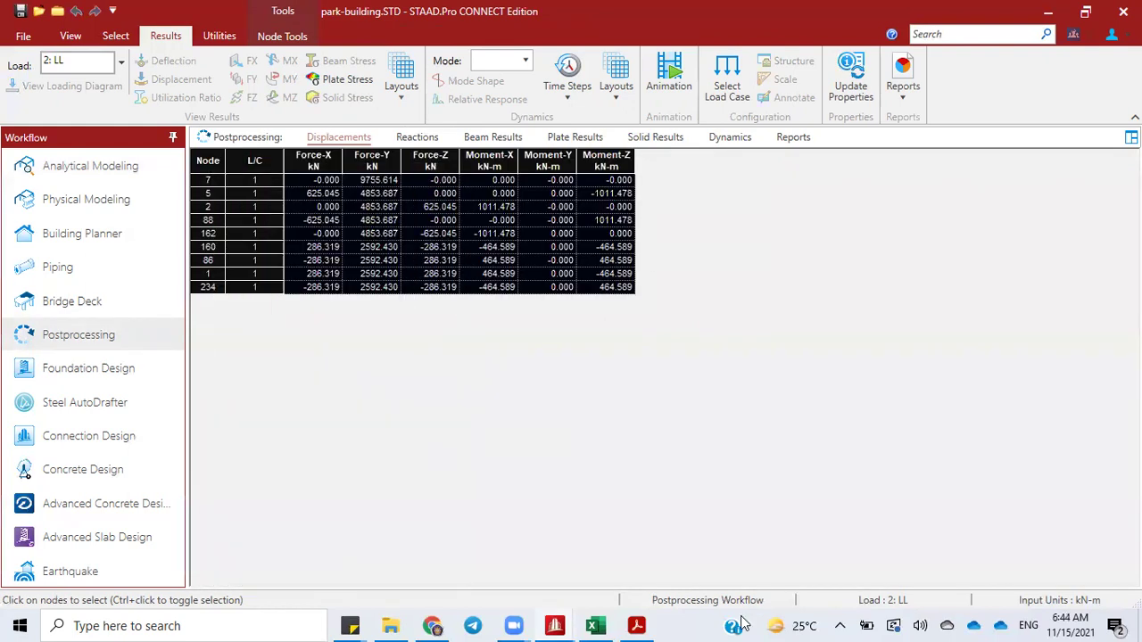
pyautogui.click(595, 625)
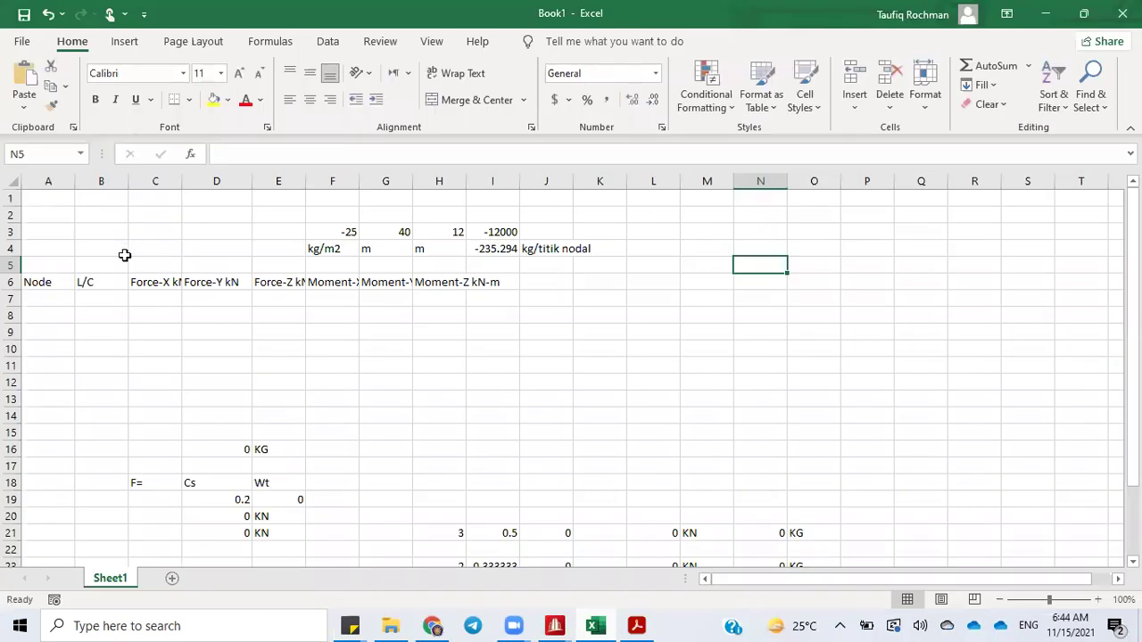
pyautogui.rightClick(33, 277)
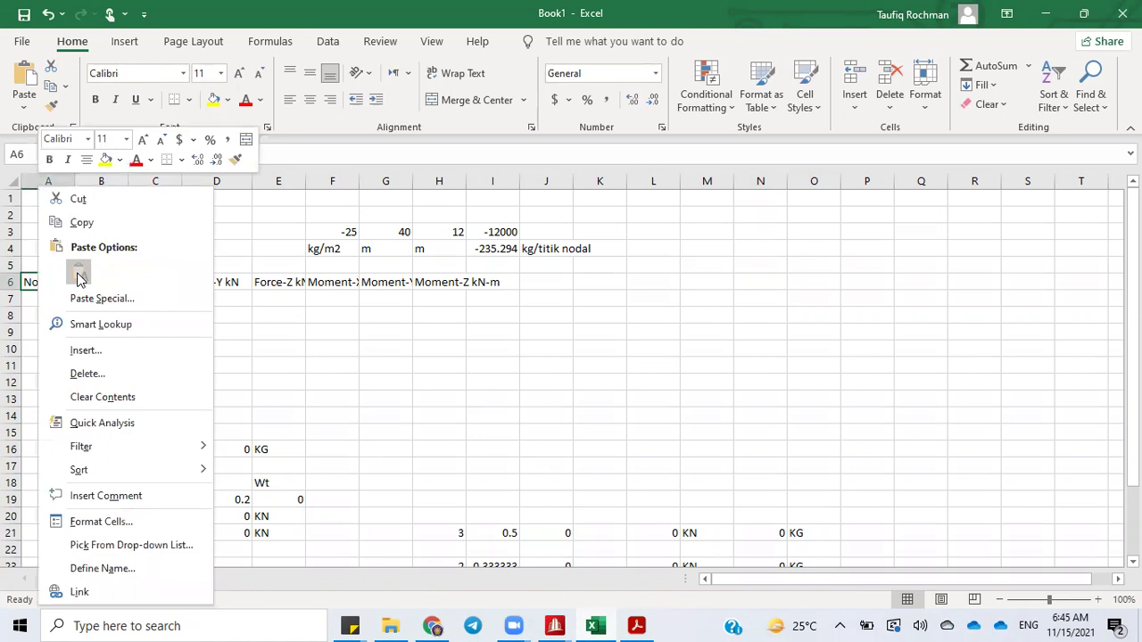
pyautogui.hotkey('ctrl', 'v')
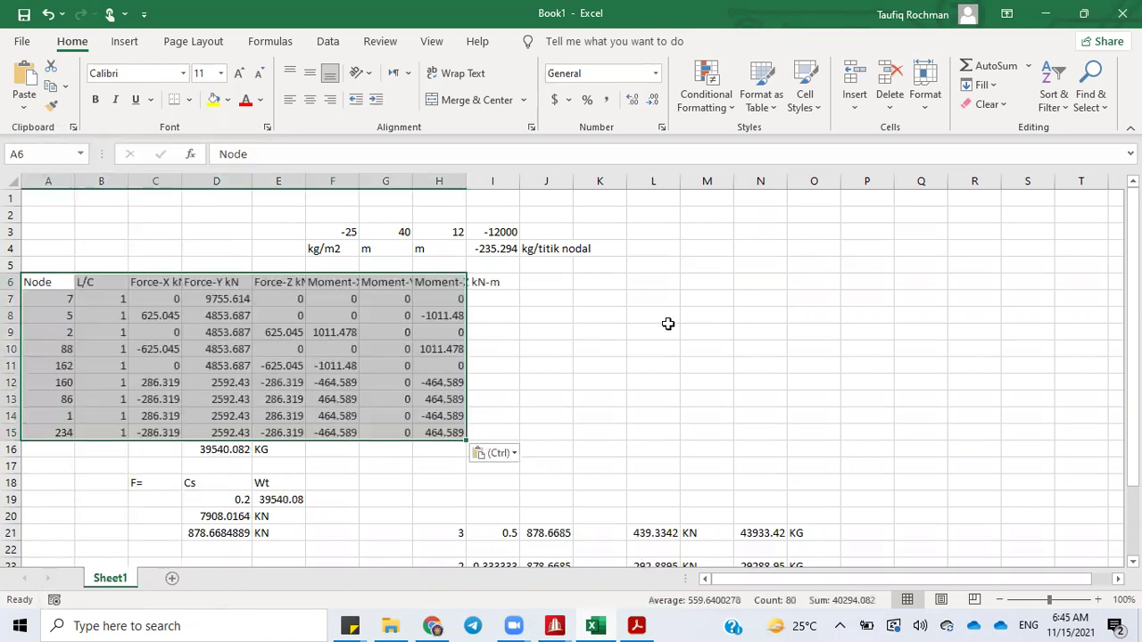
pyautogui.click(669, 328)
# Total the Force-Y column in cell D16 with =SUM(D7:D15)
pyautogui.click(243, 448)
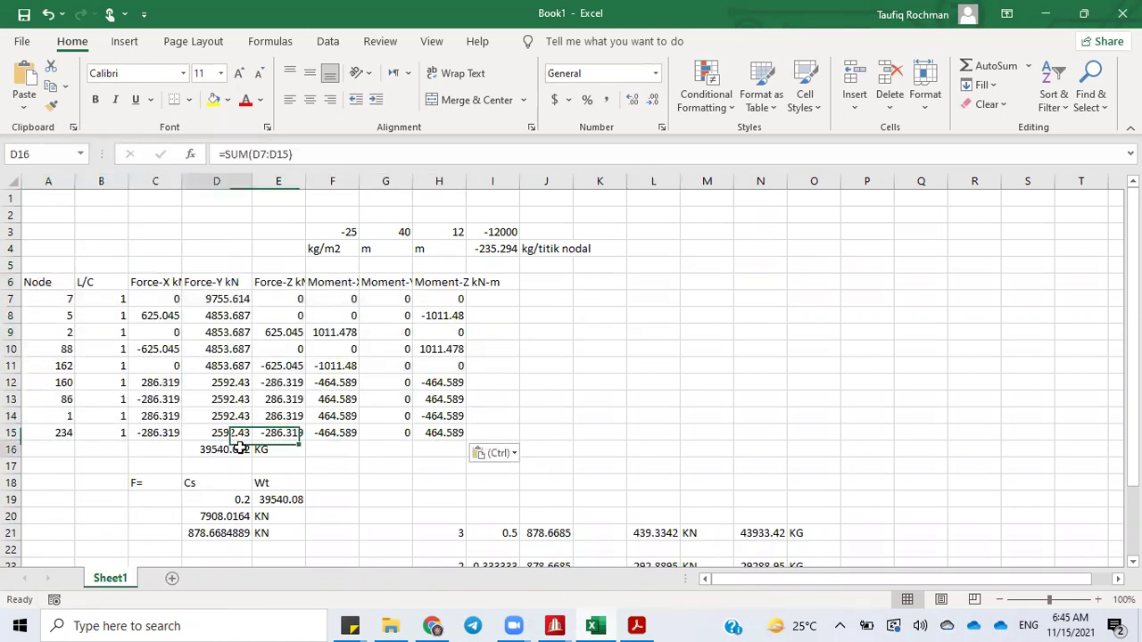
pyautogui.click(993, 69)
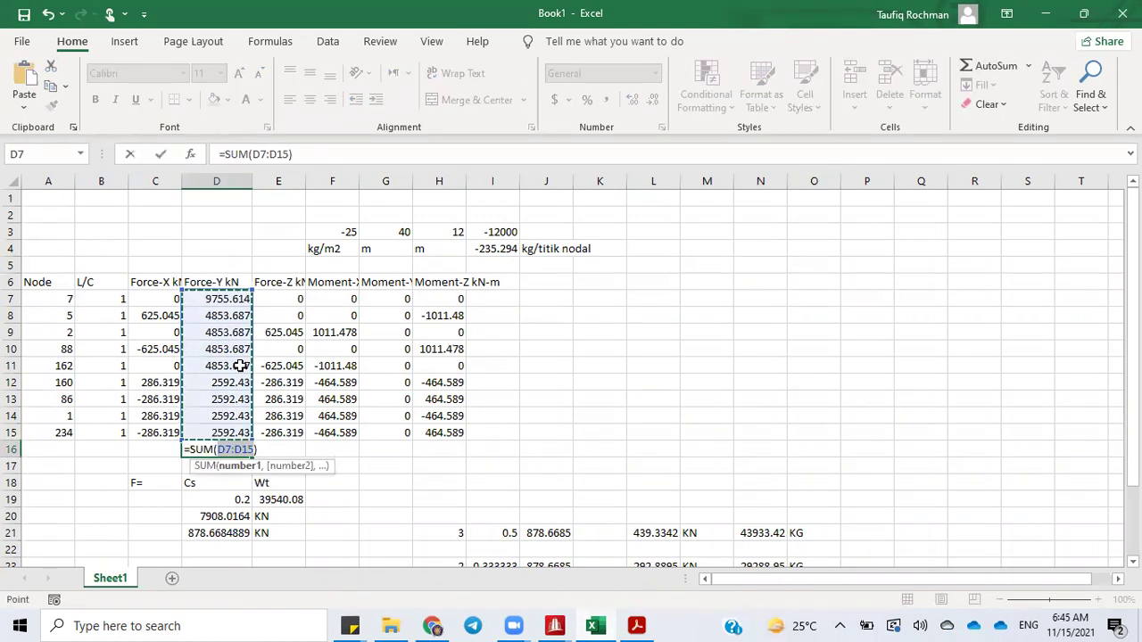
pyautogui.press('Return')
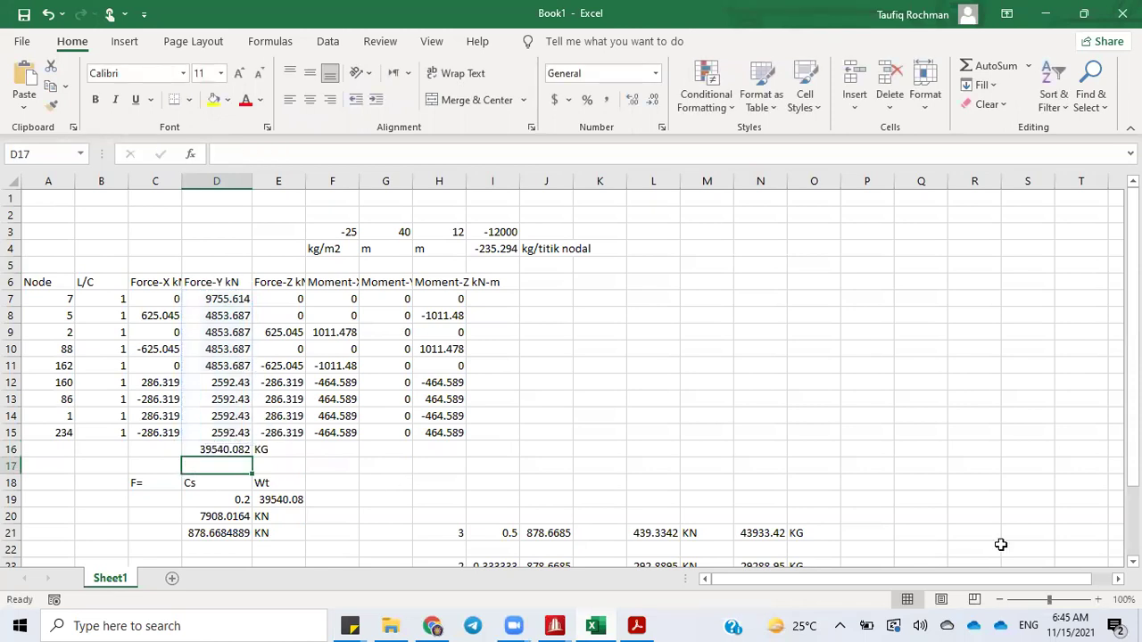
# Center the F=, Cs and Wt headings in cells C18:E18
pyautogui.moveTo(1132, 366); pyautogui.dragTo(1132, 392)
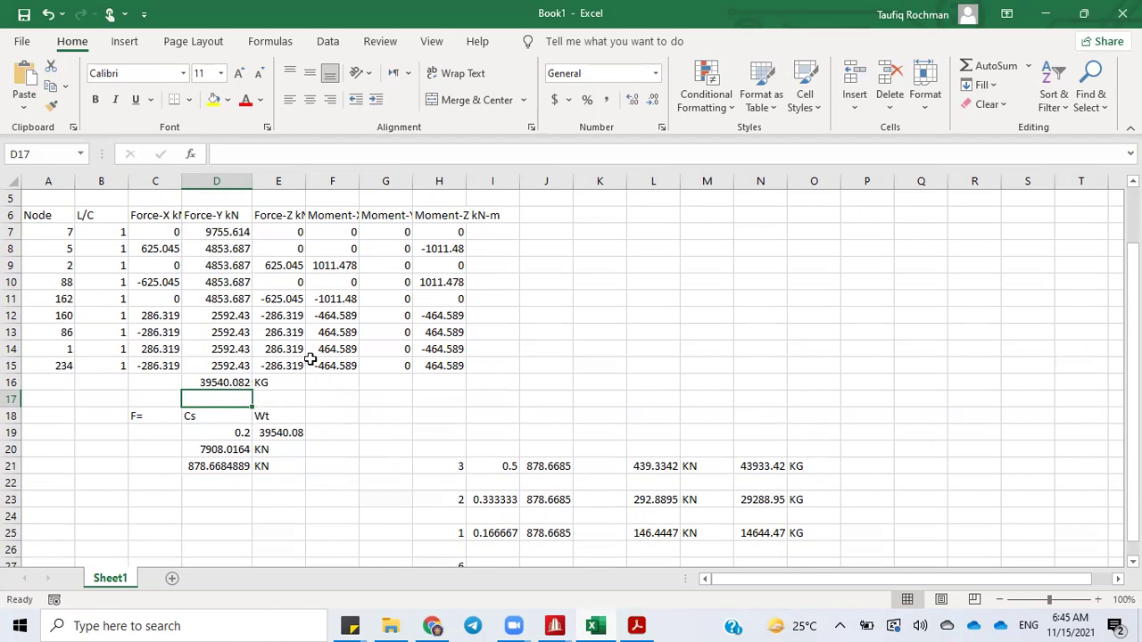
pyautogui.click(384, 415)
pyautogui.moveTo(143, 422); pyautogui.dragTo(265, 415)
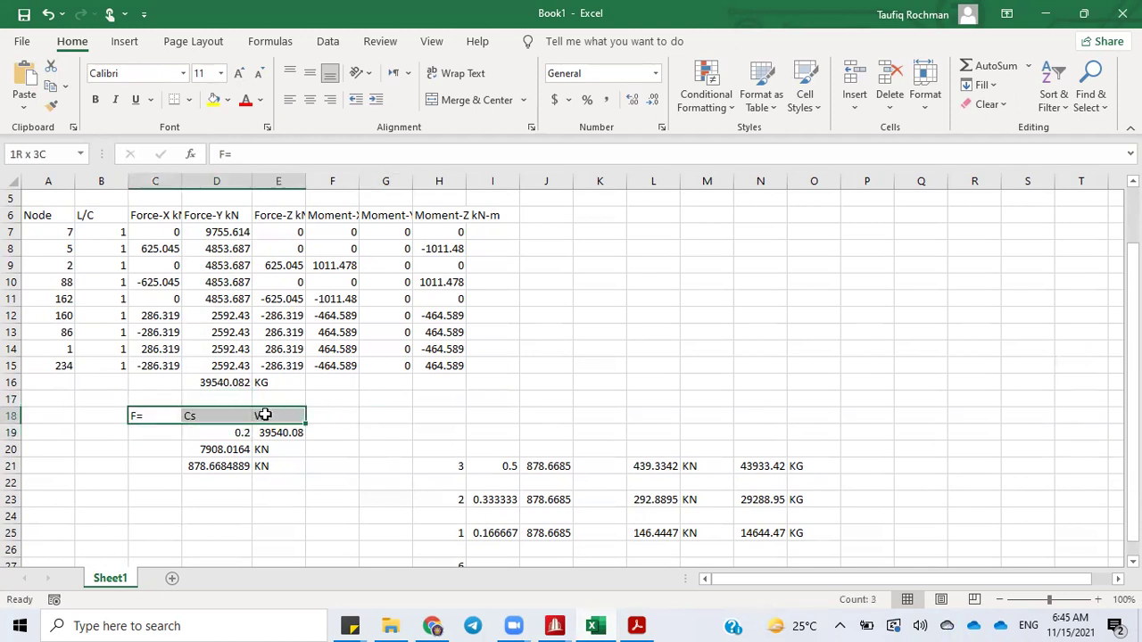
pyautogui.click(310, 99)
pyautogui.click(421, 399)
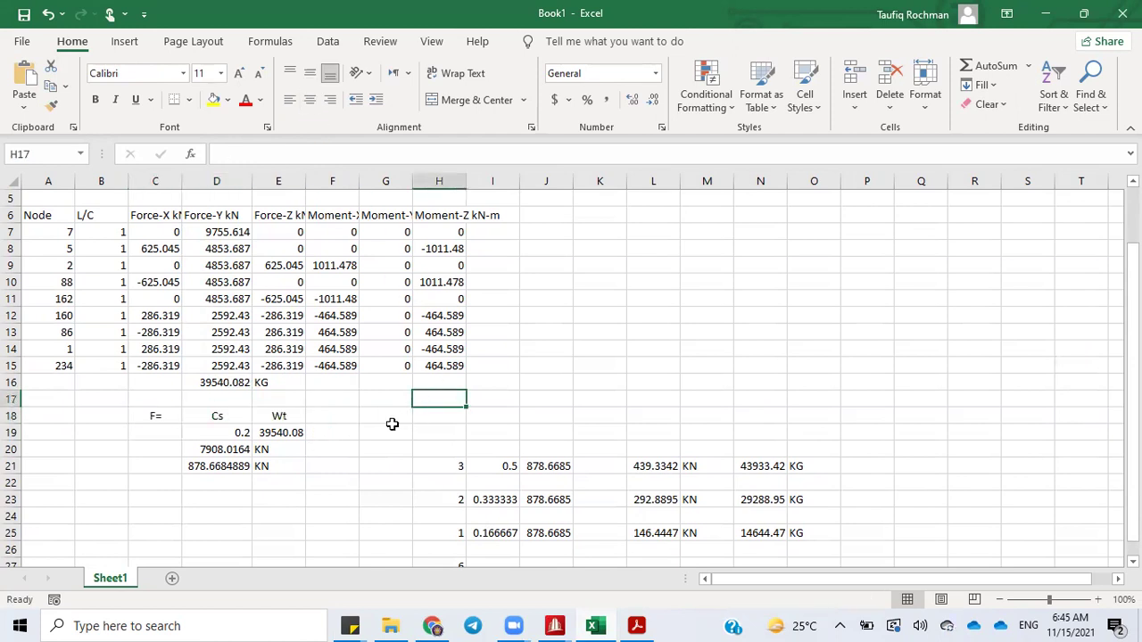
pyautogui.click(344, 402)
pyautogui.click(350, 416)
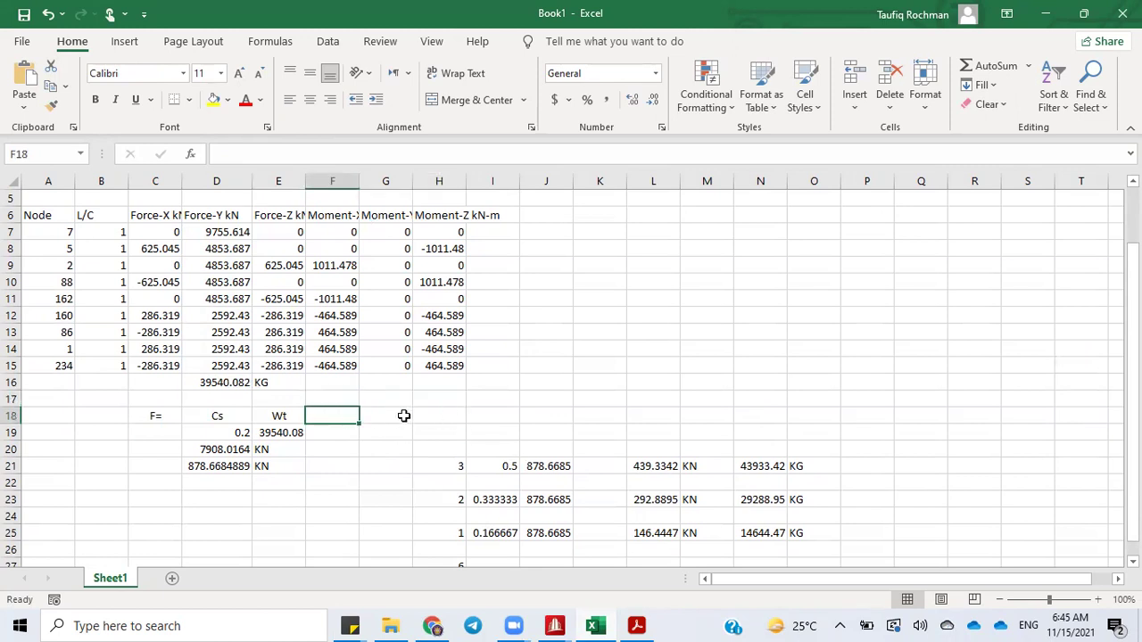
pyautogui.click(241, 439)
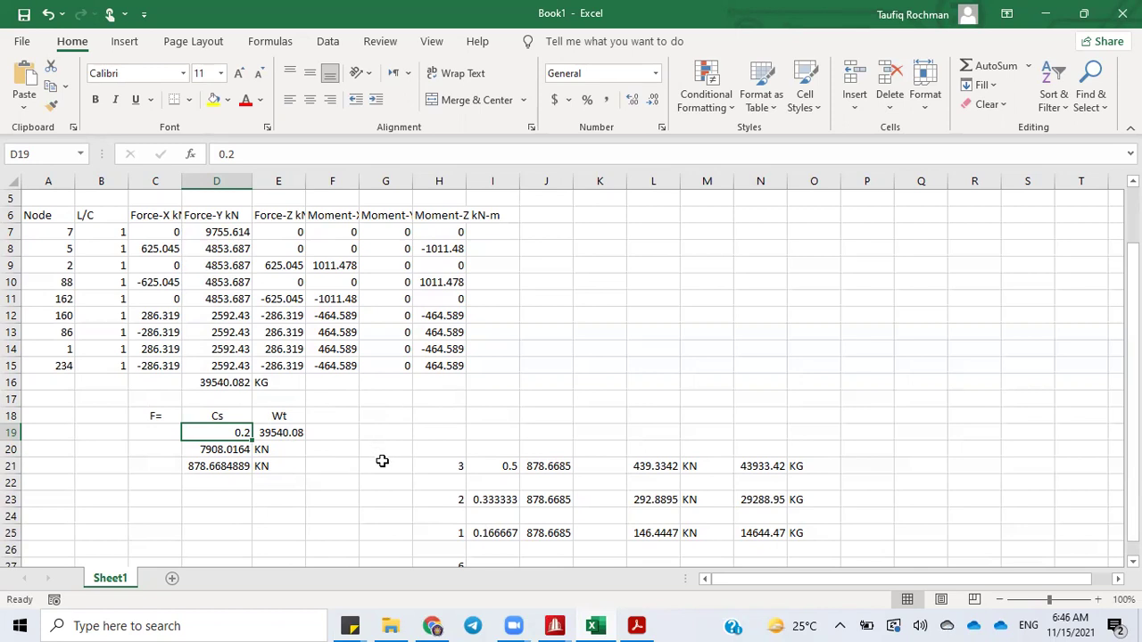
pyautogui.click(272, 433)
pyautogui.click(210, 432)
pyautogui.click(438, 418)
# Link the Wt value in cell E19 to the Force-Y total with =D16
pyautogui.click(277, 434)
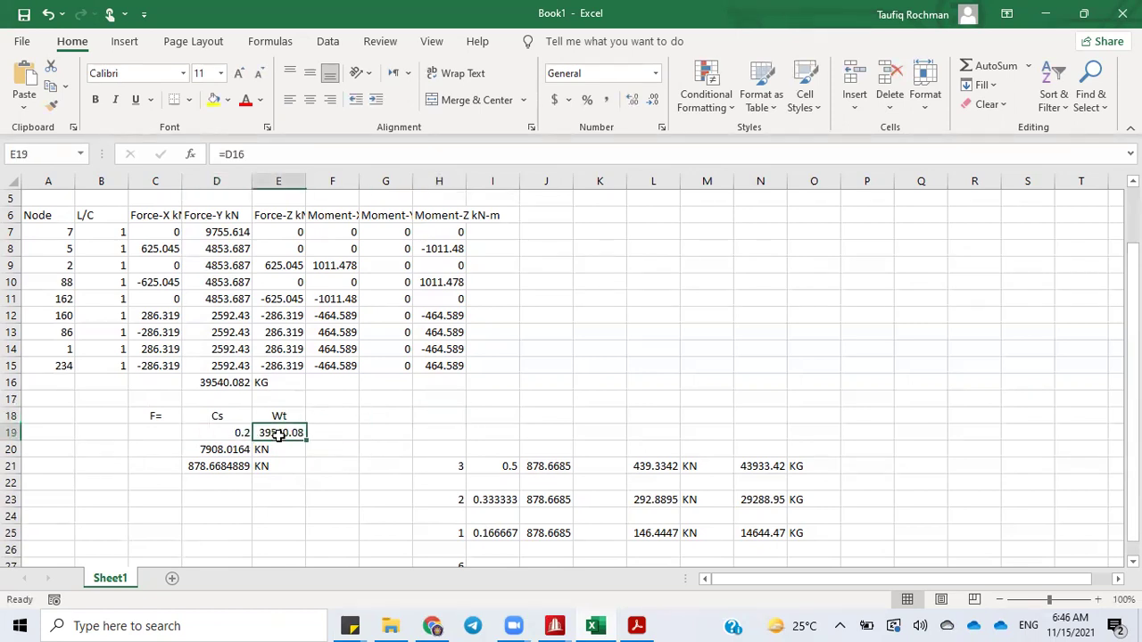
pyautogui.write('=')
pyautogui.click(249, 383)
pyautogui.press('Return')
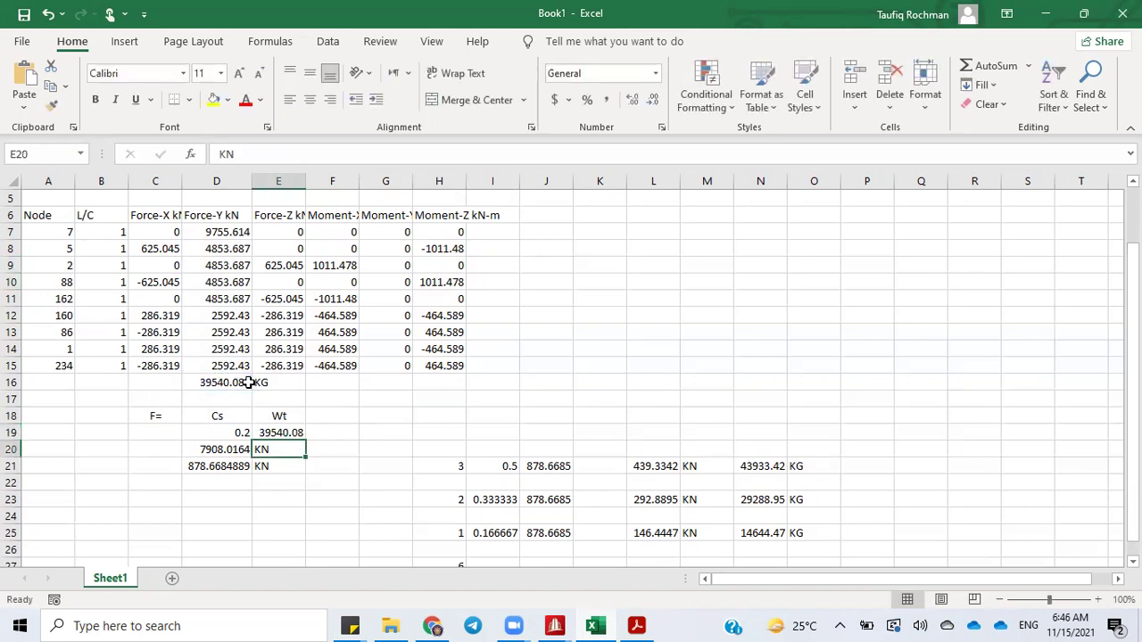
pyautogui.click(249, 383)
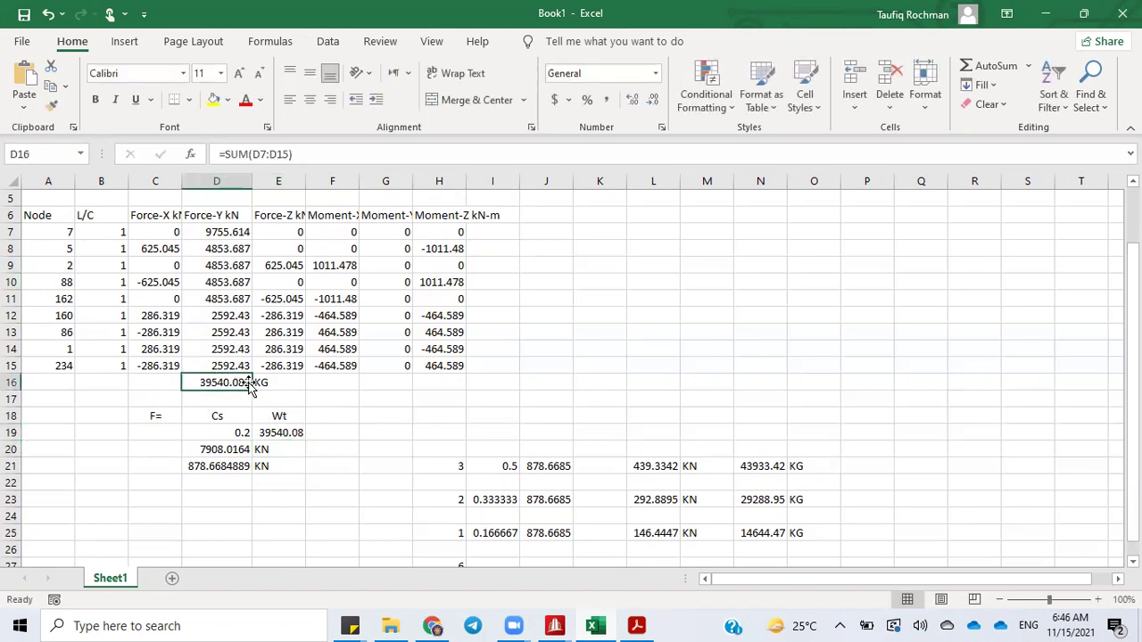
# Calculate the force F in cell D20 as Cs times Wt with =D19*E19
pyautogui.click(228, 450)
pyautogui.write('=')
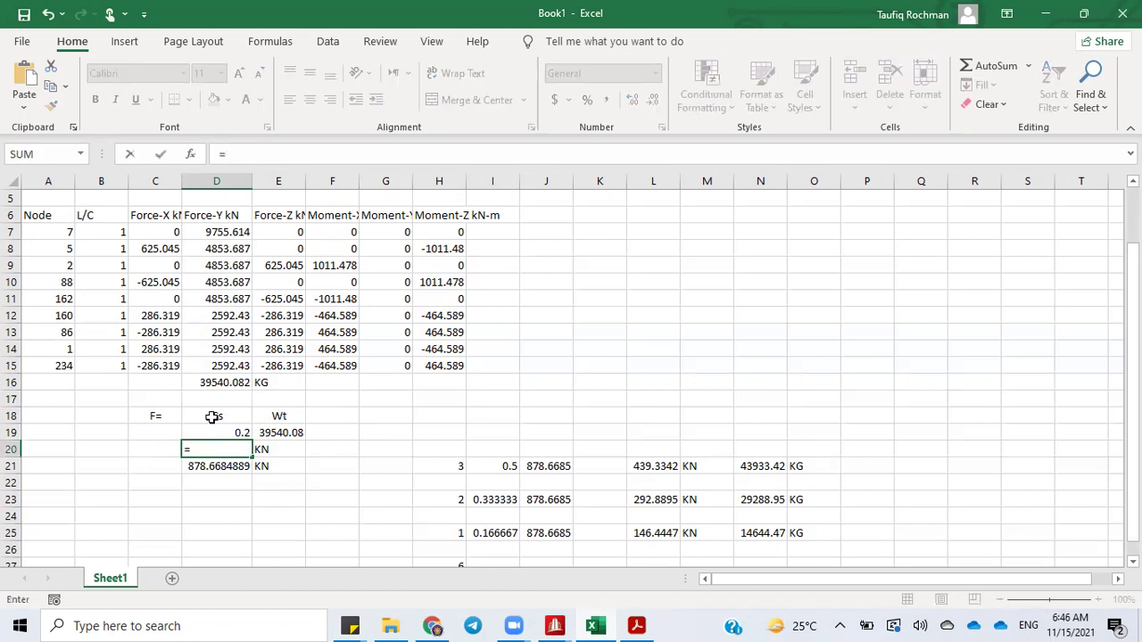
pyautogui.click(223, 435)
pyautogui.write('*')
pyautogui.click(285, 430)
pyautogui.press('Return')
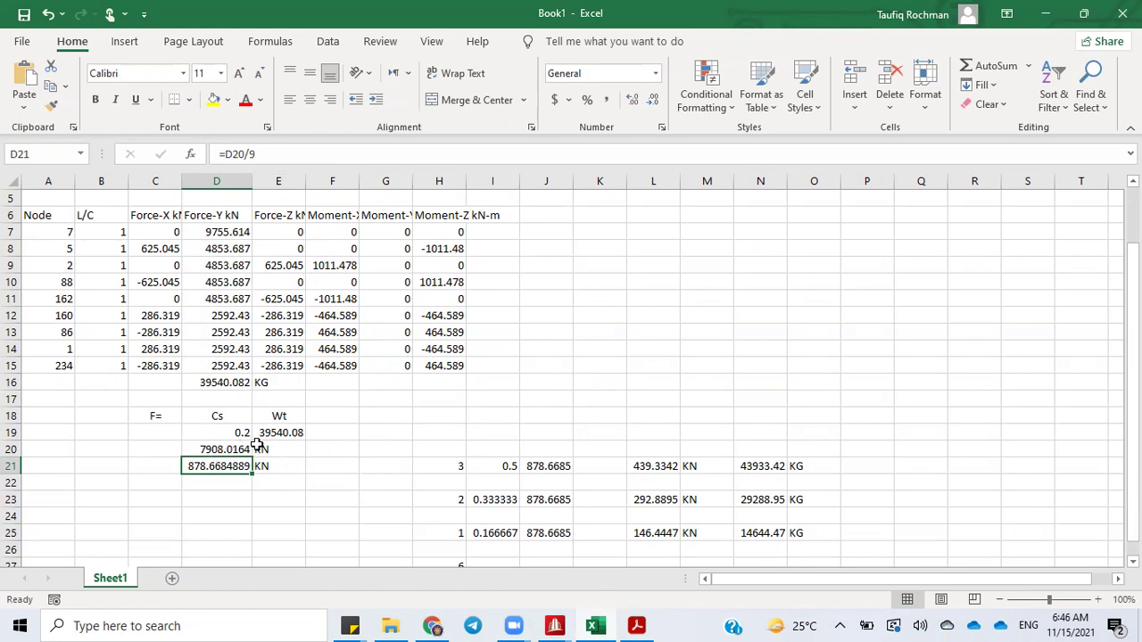
pyautogui.click(208, 448)
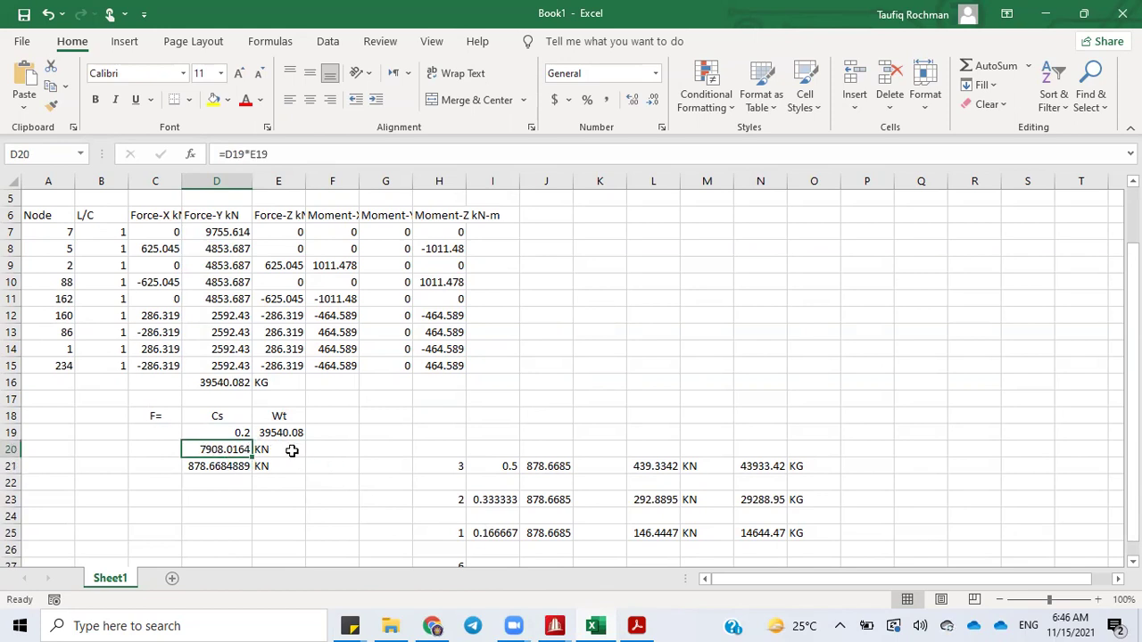
pyautogui.moveTo(170, 449); pyautogui.dragTo(282, 453)
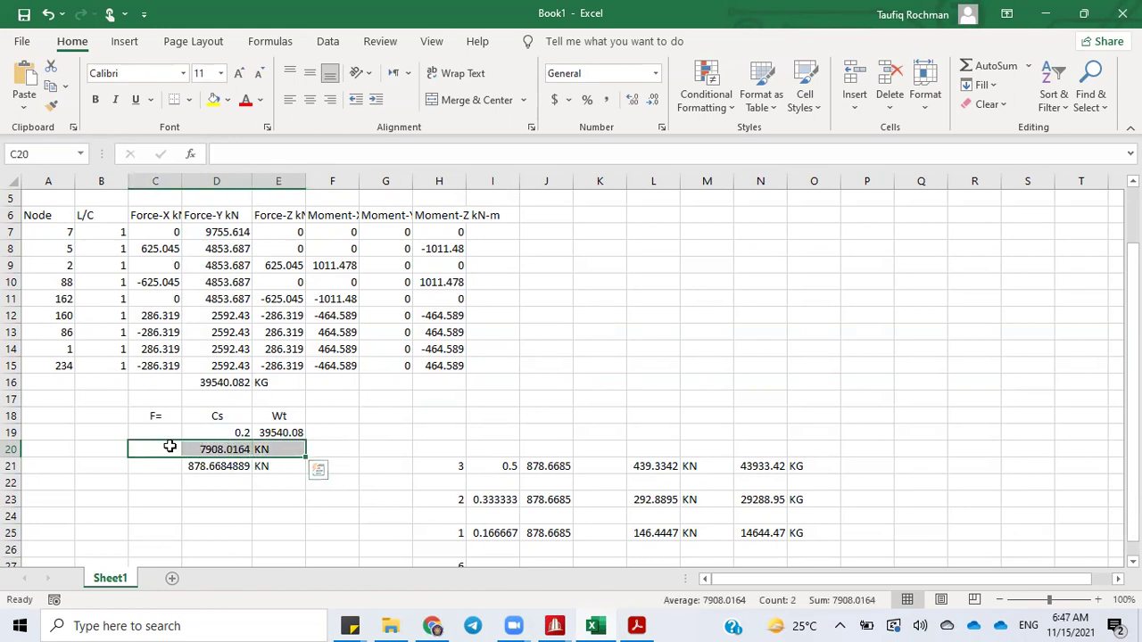
pyautogui.click(187, 448)
pyautogui.moveTo(153, 446); pyautogui.dragTo(318, 462)
pyautogui.click(323, 464)
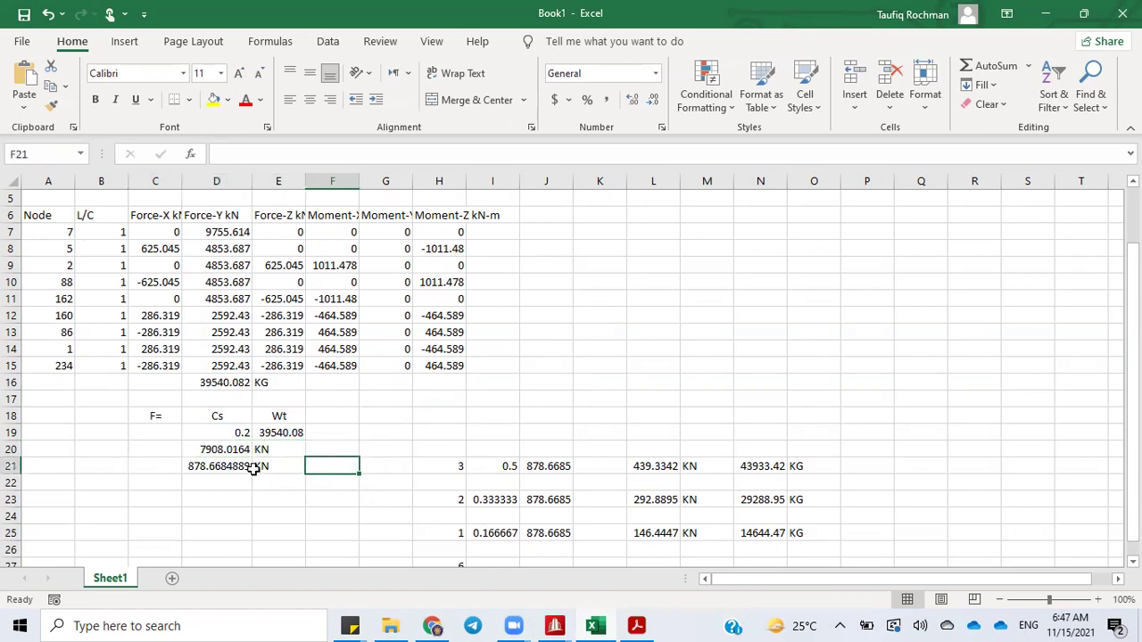
# Change the force unit in cell E20 to KG and clear the divided force and its unit in cells D21:E22
pyautogui.click(246, 483)
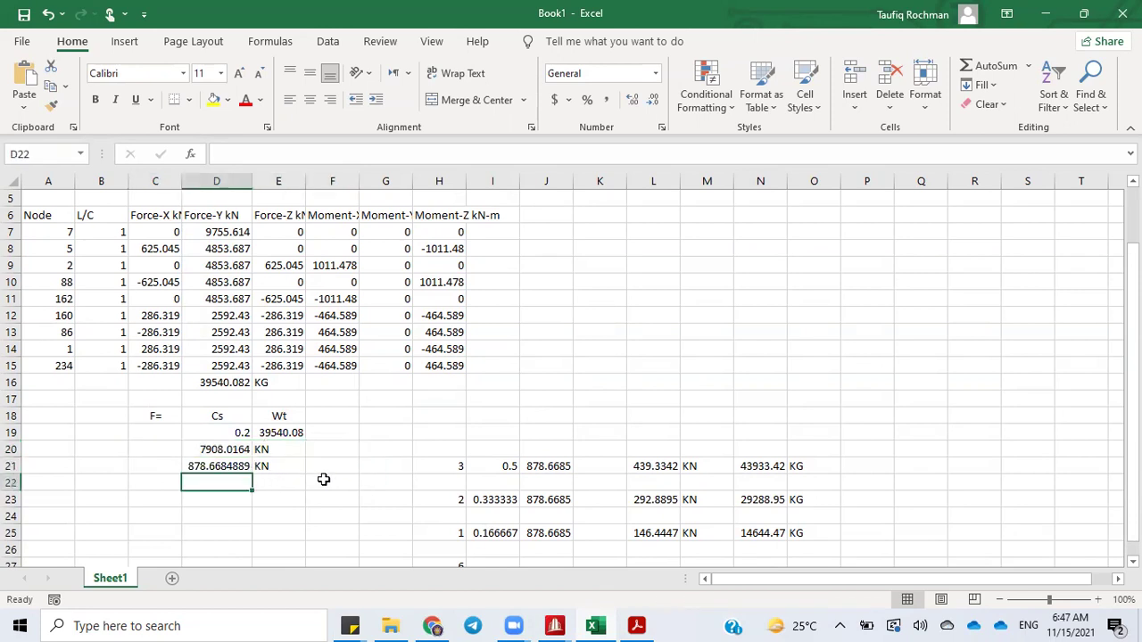
pyautogui.moveTo(1133, 348); pyautogui.dragTo(1133, 352)
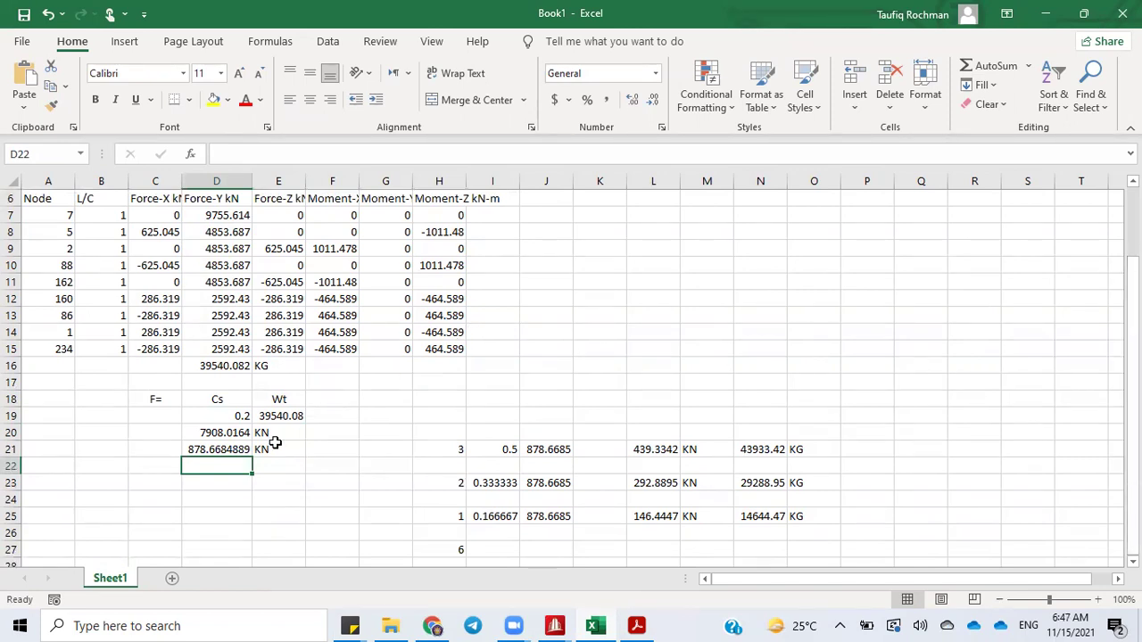
pyautogui.click(234, 450)
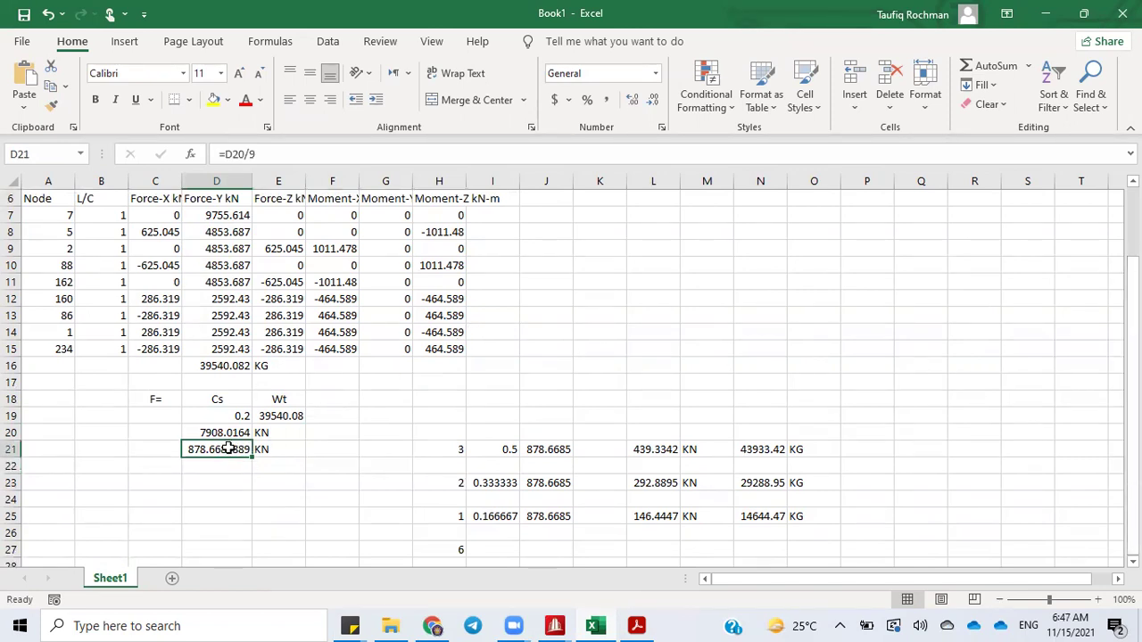
pyautogui.click(275, 432)
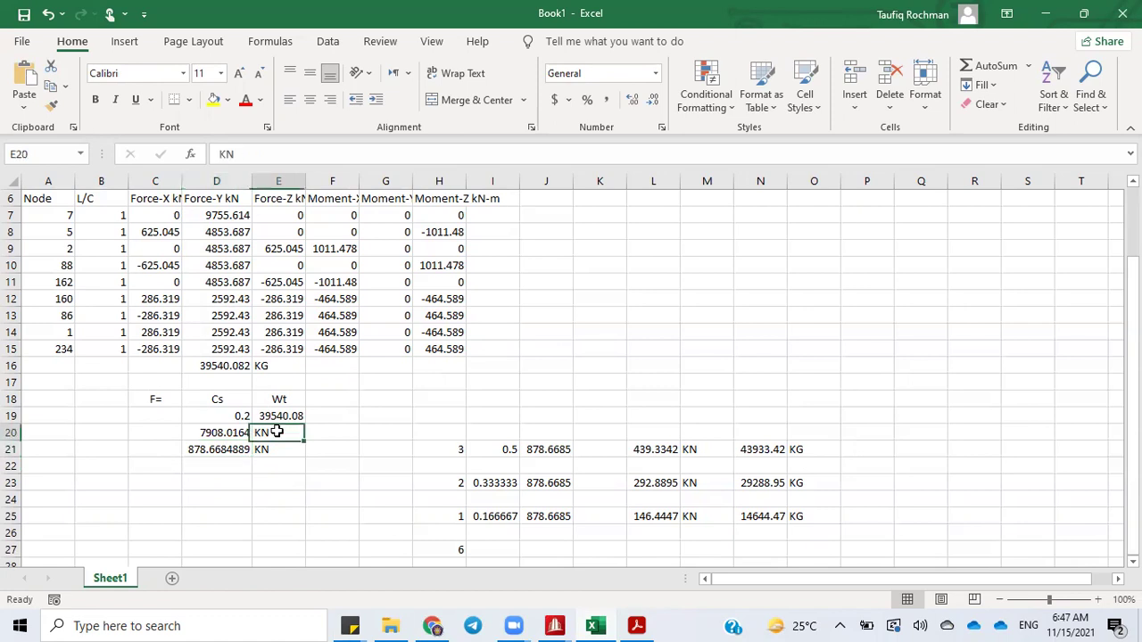
pyautogui.write('KG')
pyautogui.press('Return')
pyautogui.moveTo(215, 449); pyautogui.dragTo(280, 453)
pyautogui.press('Delete')
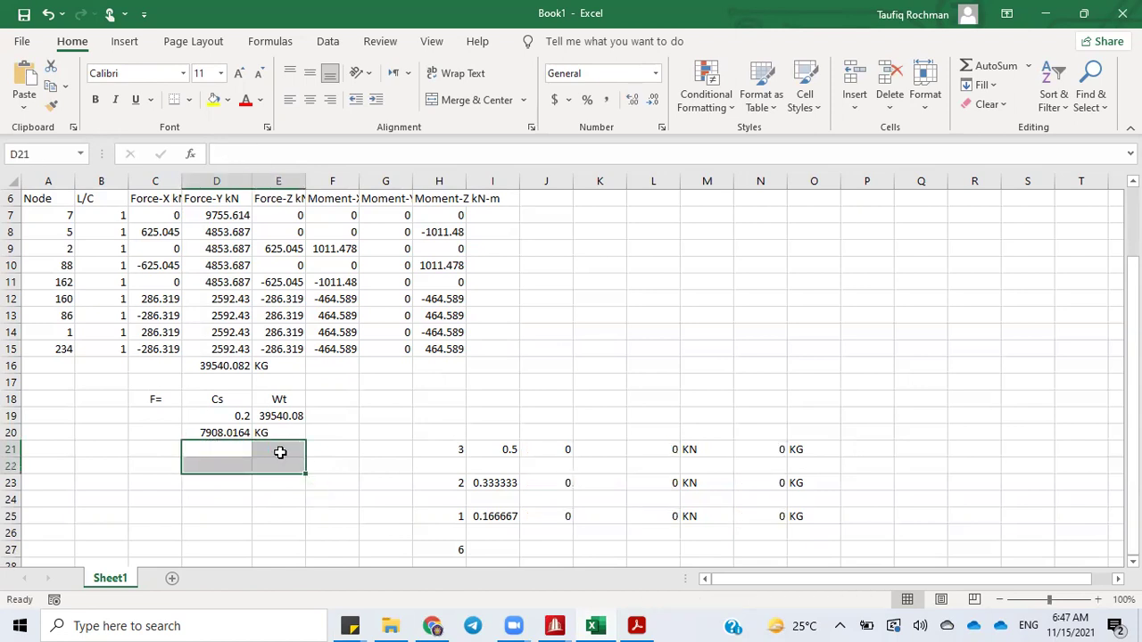
# Re-enter the total of the floor numbers in cell H27 as =SUM(H21:H25)
pyautogui.click(1133, 388)
pyautogui.scroll(-3, 571, 375)
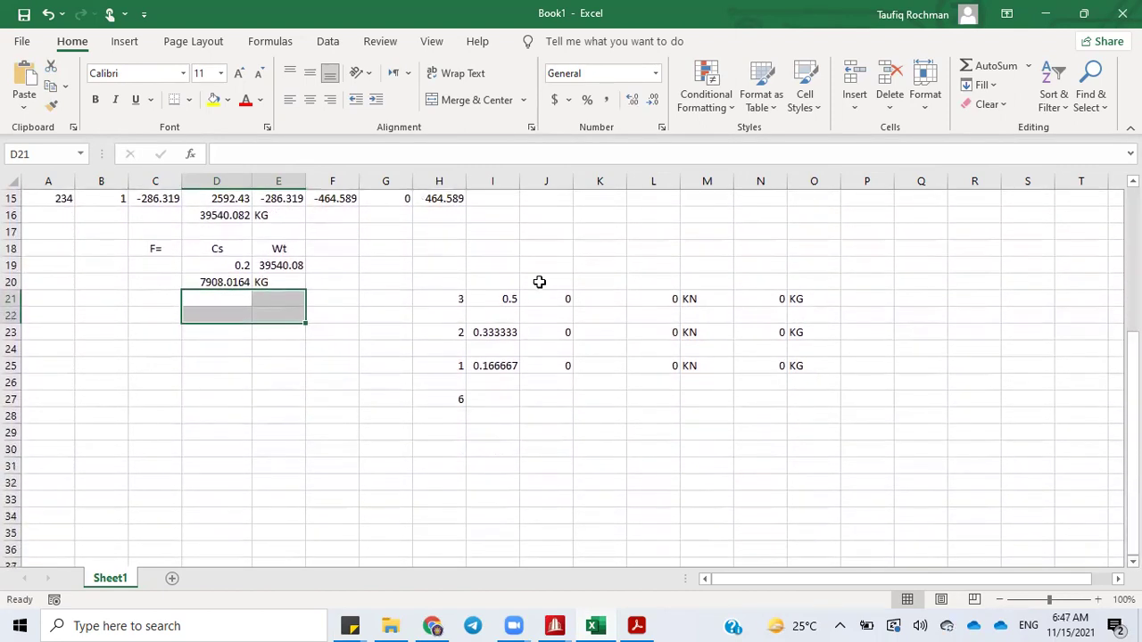
pyautogui.click(522, 298)
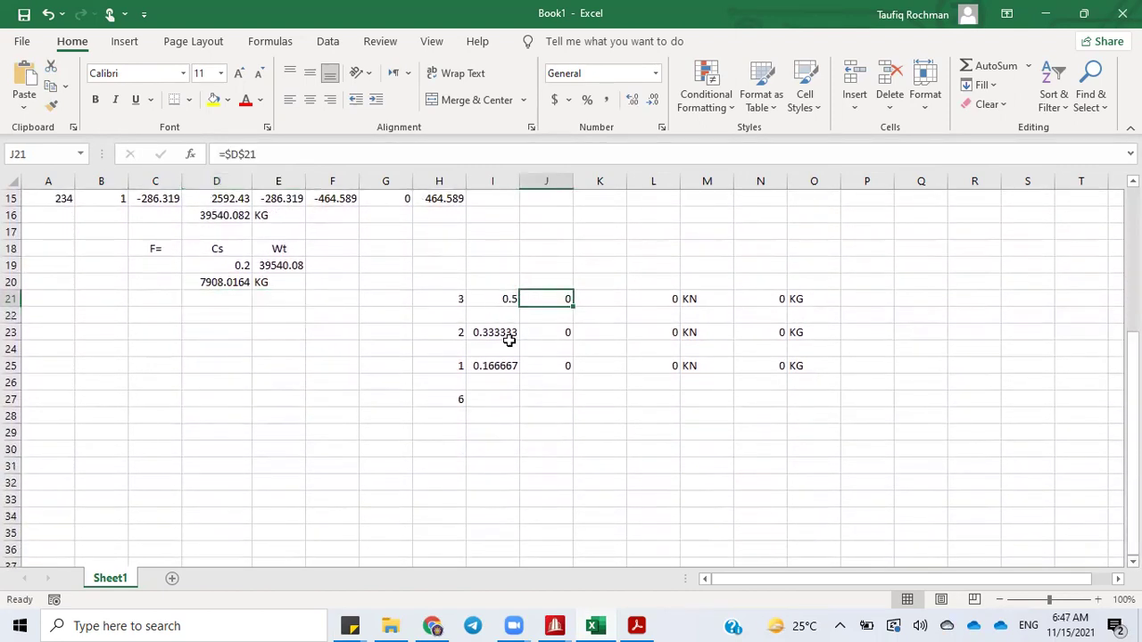
pyautogui.click(507, 366)
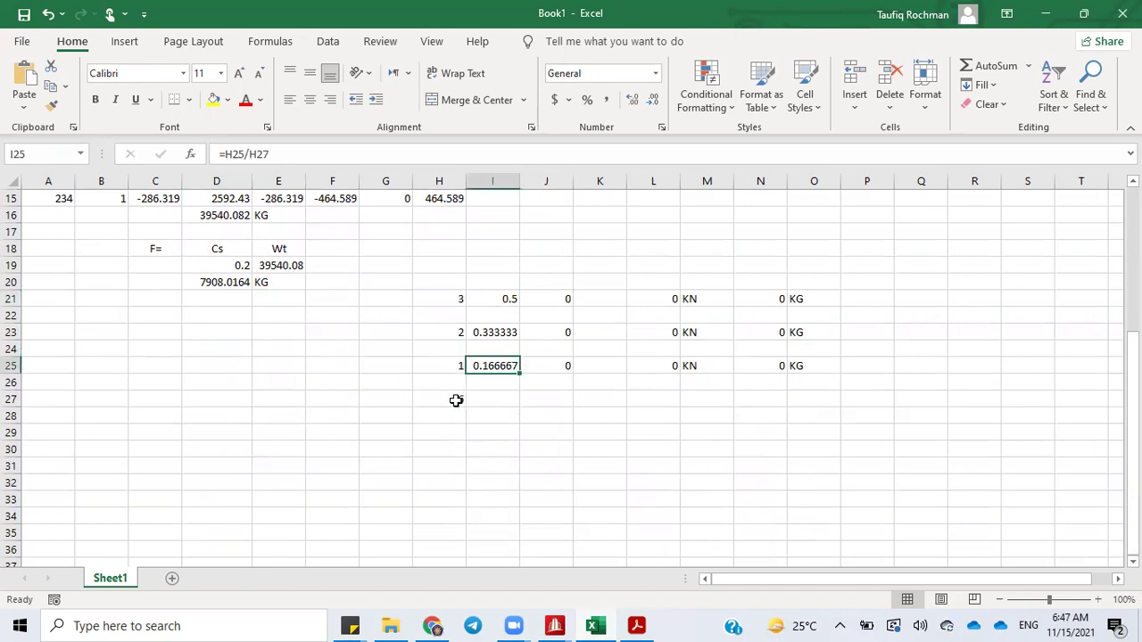
pyautogui.press('Down')
pyautogui.press('Down')
pyautogui.press('Left')
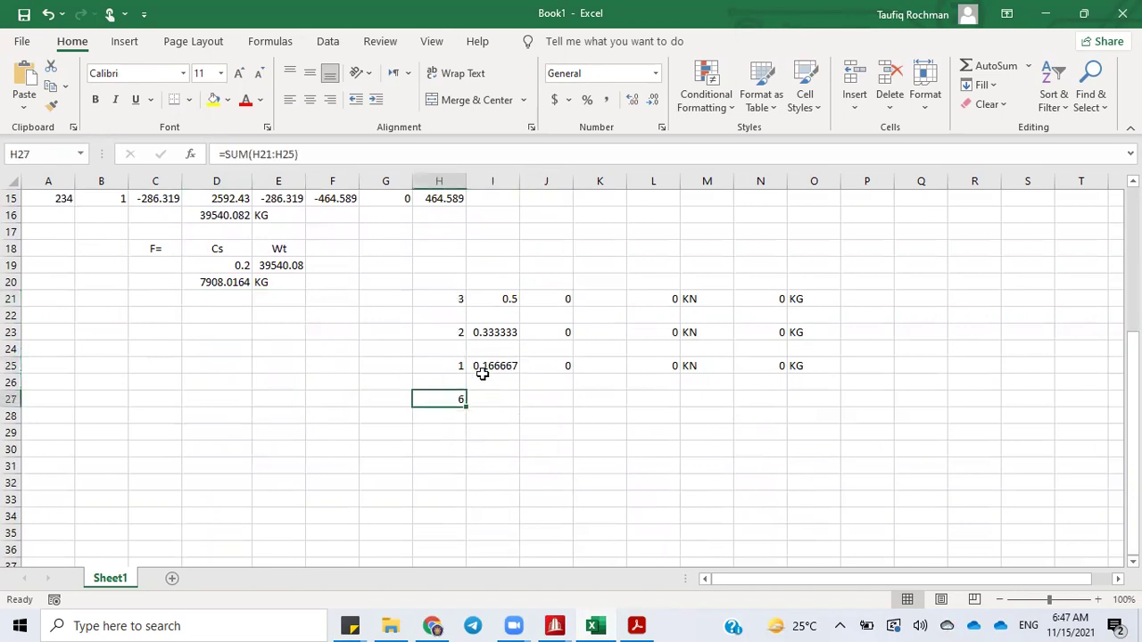
pyautogui.click(969, 70)
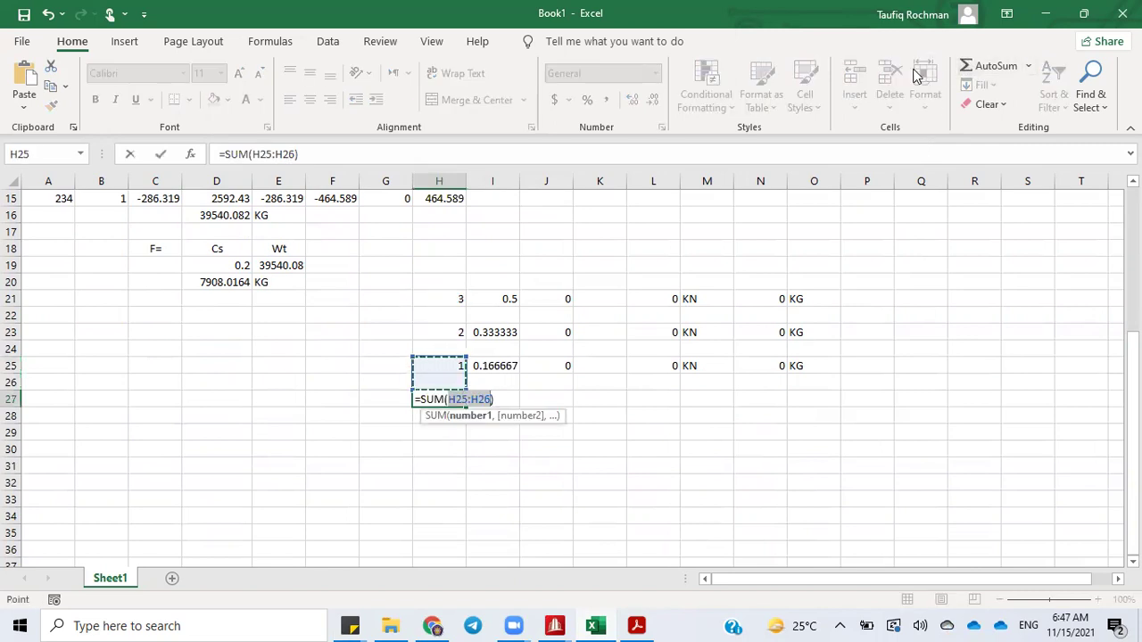
pyautogui.moveTo(454, 302); pyautogui.dragTo(441, 365)
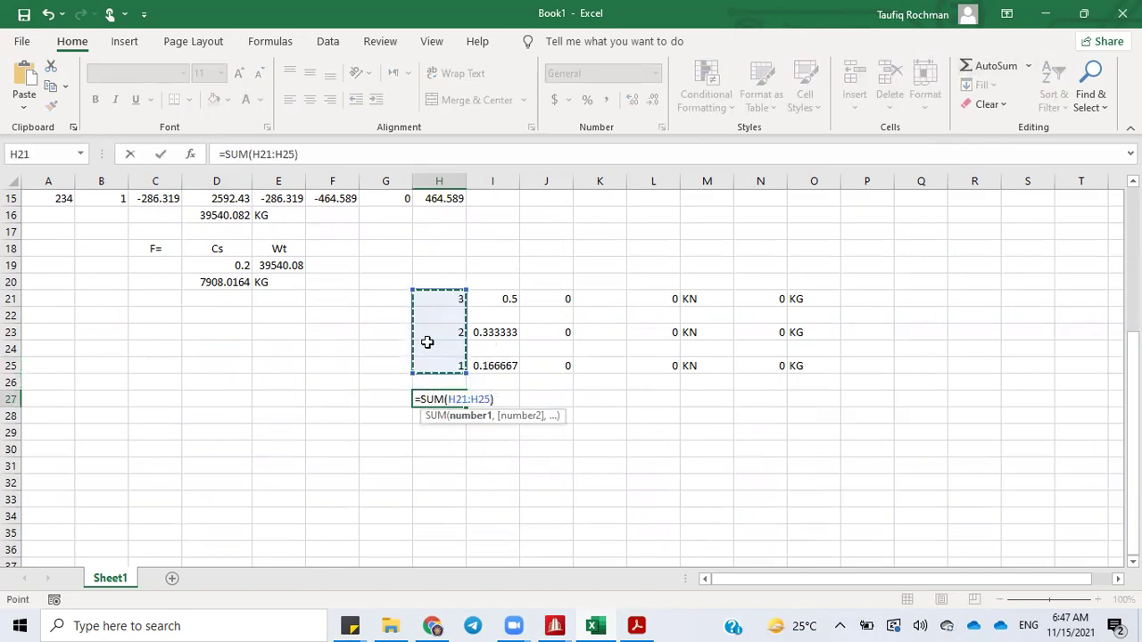
pyautogui.press('Return')
# Rebuild the floor 3 ratio in cell I21 with the formula =H21/H27
pyautogui.click(506, 299)
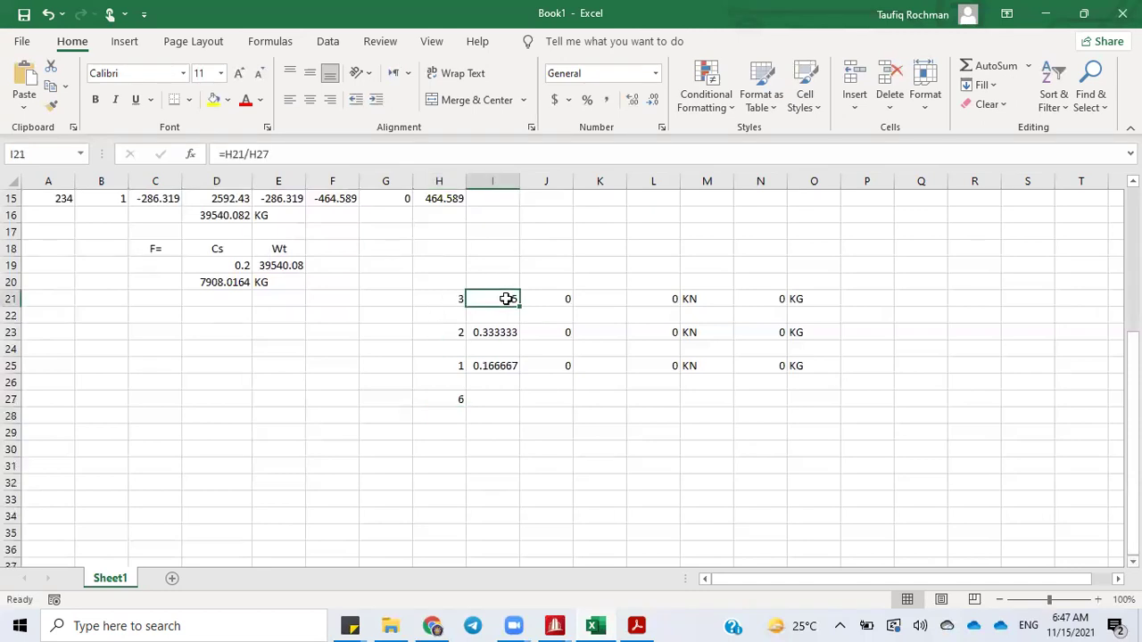
pyautogui.doubleClick(506, 299)
pyautogui.press('BackSpace')
pyautogui.press('BackSpace')
pyautogui.press('BackSpace')
pyautogui.press('BackSpace')
pyautogui.press('BackSpace')
pyautogui.press('BackSpace')
pyautogui.press('BackSpace')
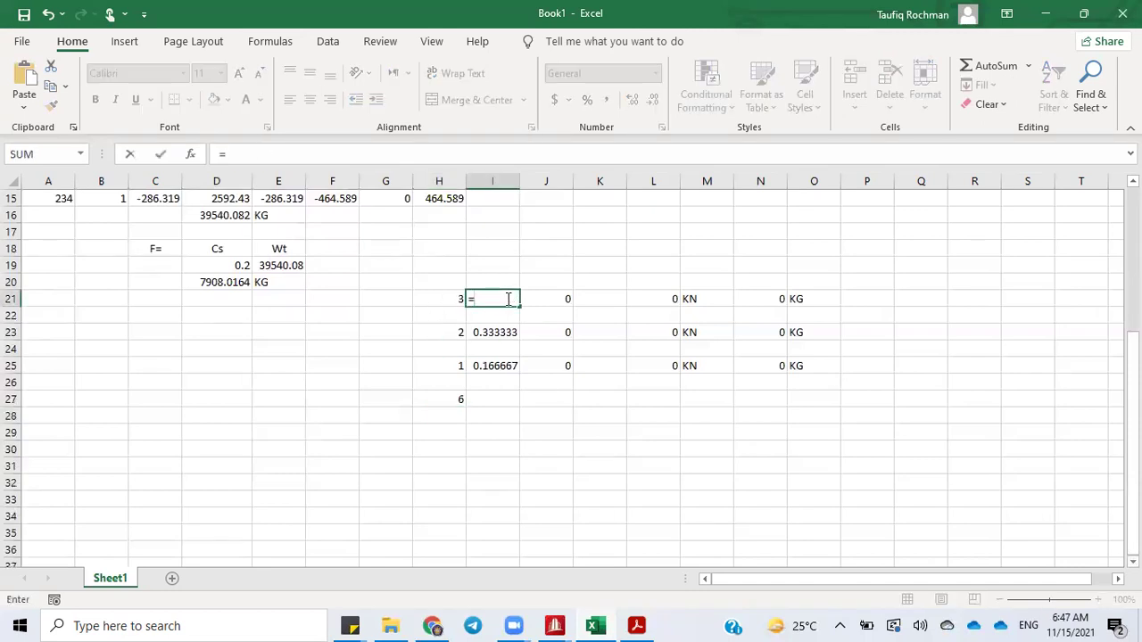
pyautogui.click(453, 298)
pyautogui.write('/')
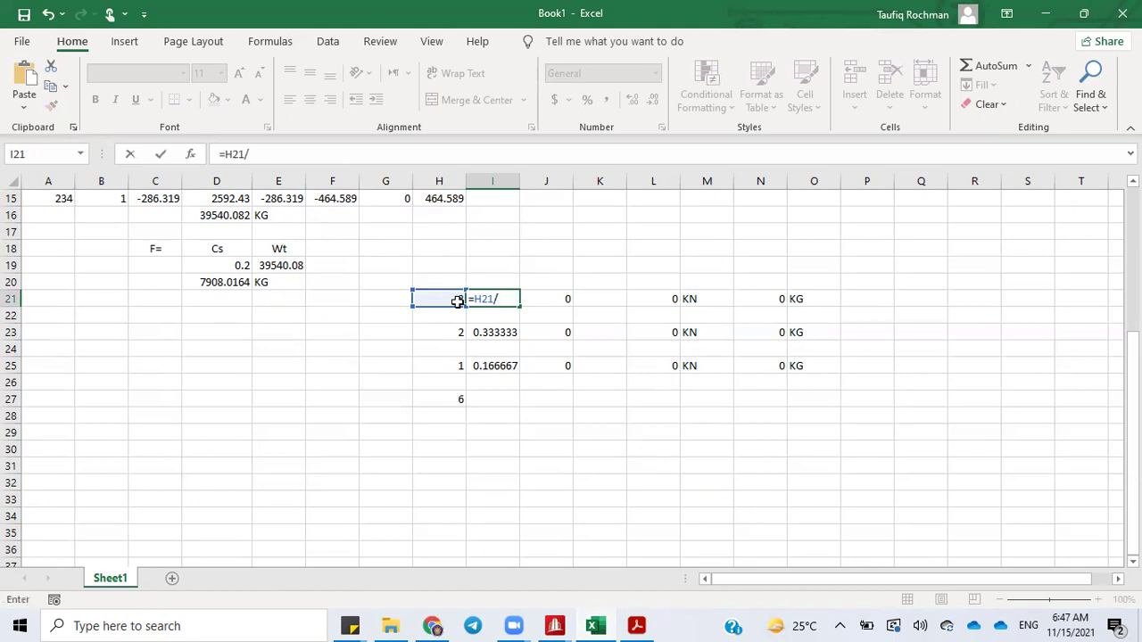
pyautogui.click(456, 393)
pyautogui.press('Return')
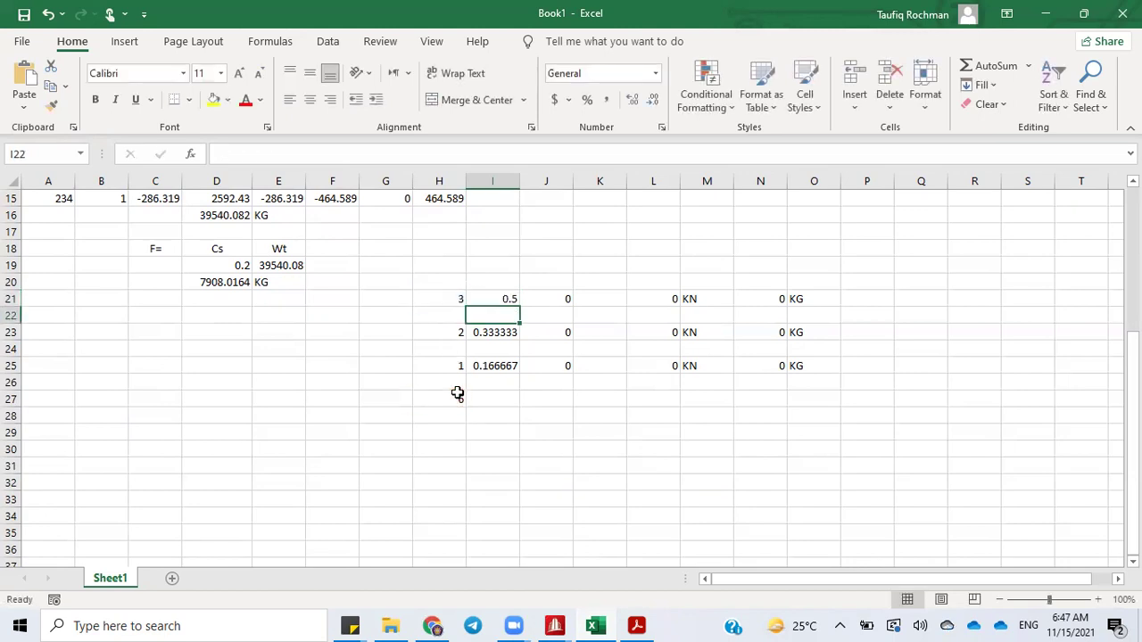
# Rebuild the floor 2 ratio in cell I23 with the formula =H23/H27
pyautogui.click(502, 333)
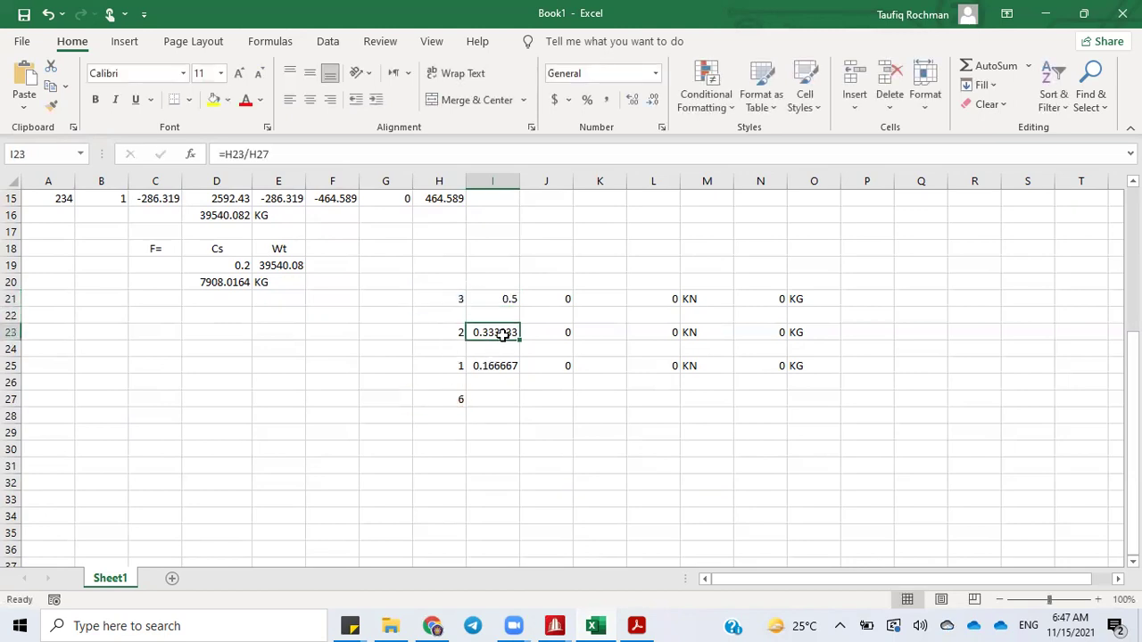
pyautogui.write('=')
pyautogui.click(444, 328)
pyautogui.write('/')
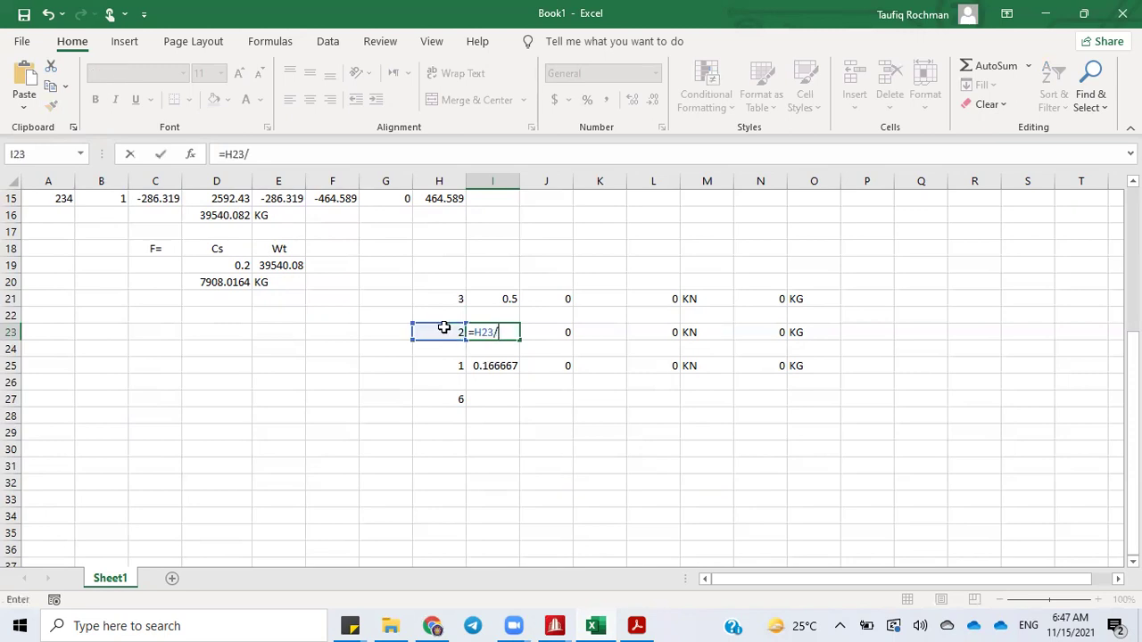
pyautogui.click(460, 396)
pyautogui.press('Return')
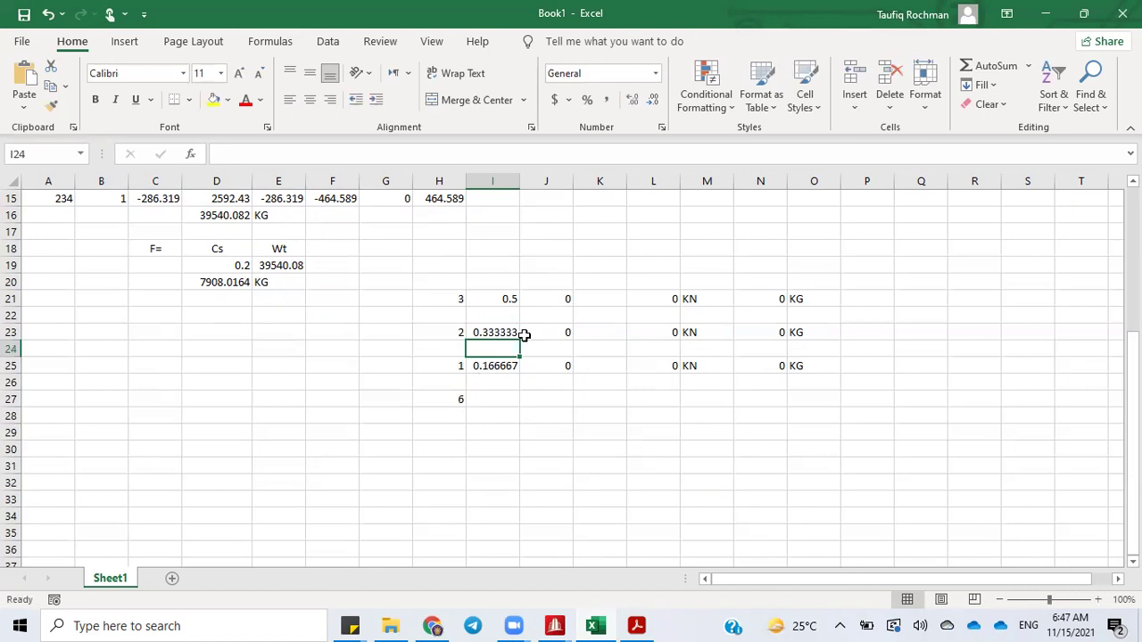
# Rebuild the floor 1 ratio in cell I25 with the formula =H25/H27
pyautogui.click(504, 361)
pyautogui.write('=')
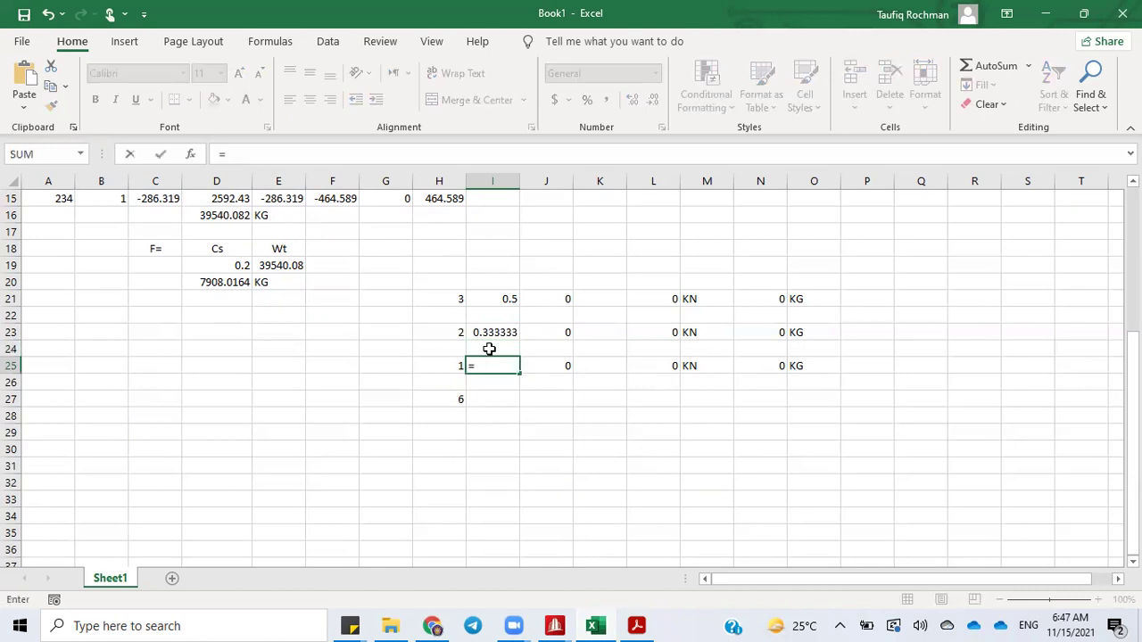
pyautogui.click(451, 367)
pyautogui.write('/')
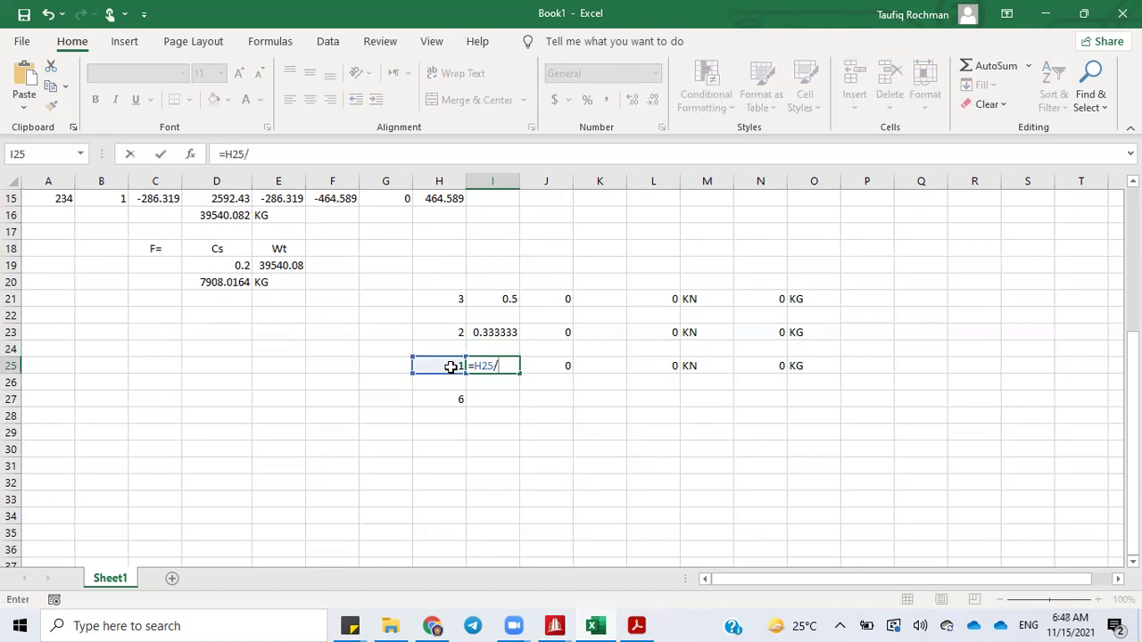
pyautogui.click(452, 394)
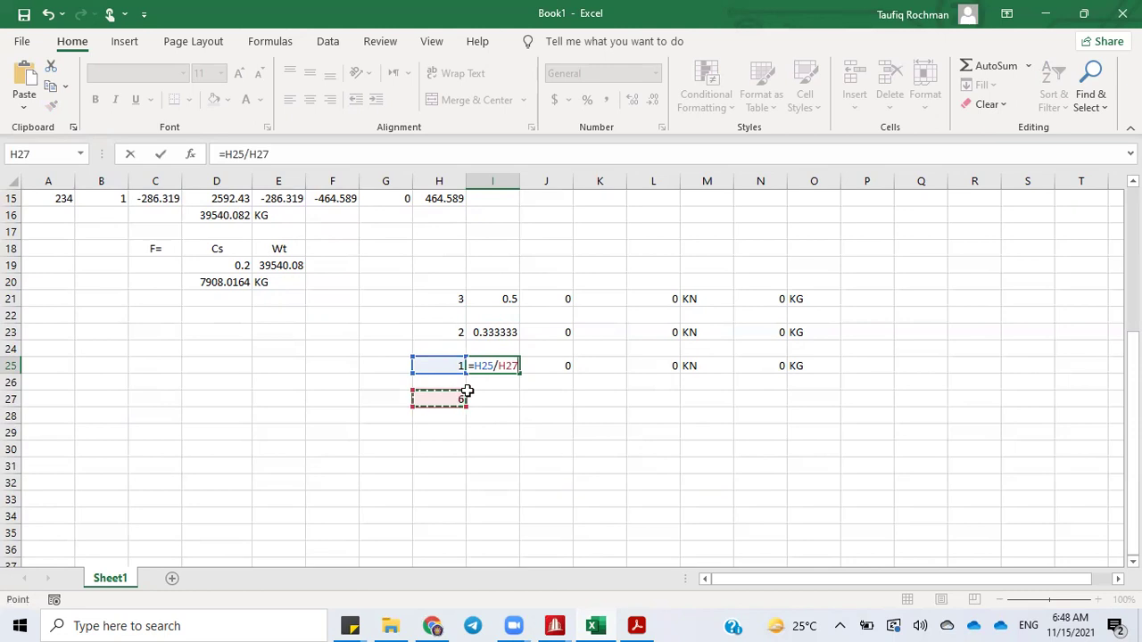
pyautogui.press('Return')
# Replace the $D$21 reference in cell J21 with a link to the force F in cell D20
pyautogui.click(610, 301)
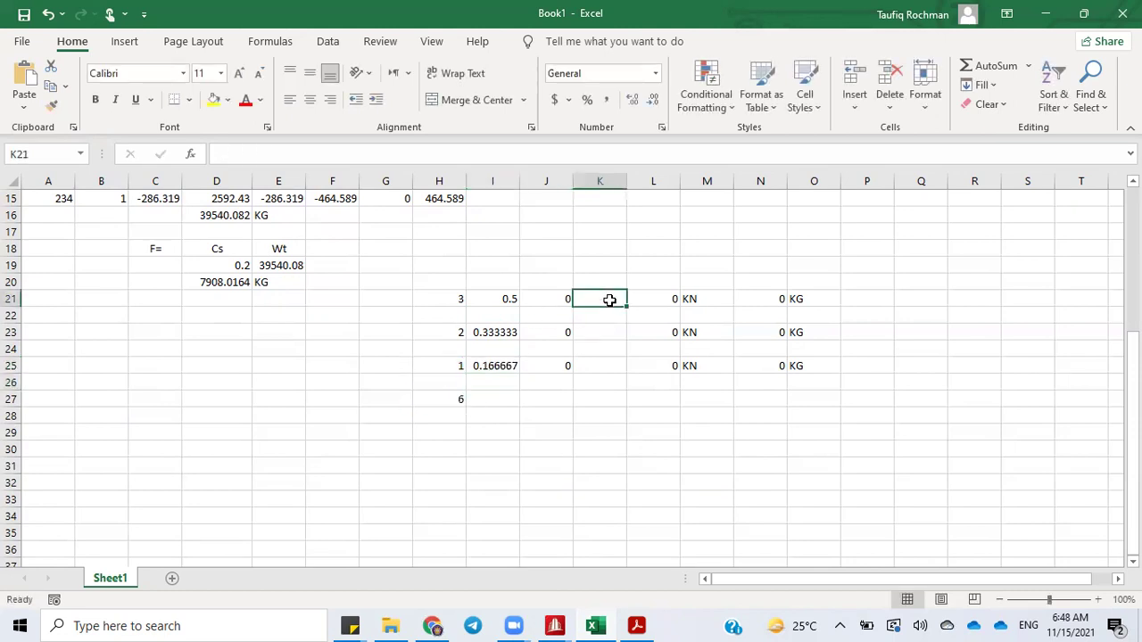
pyautogui.click(546, 299)
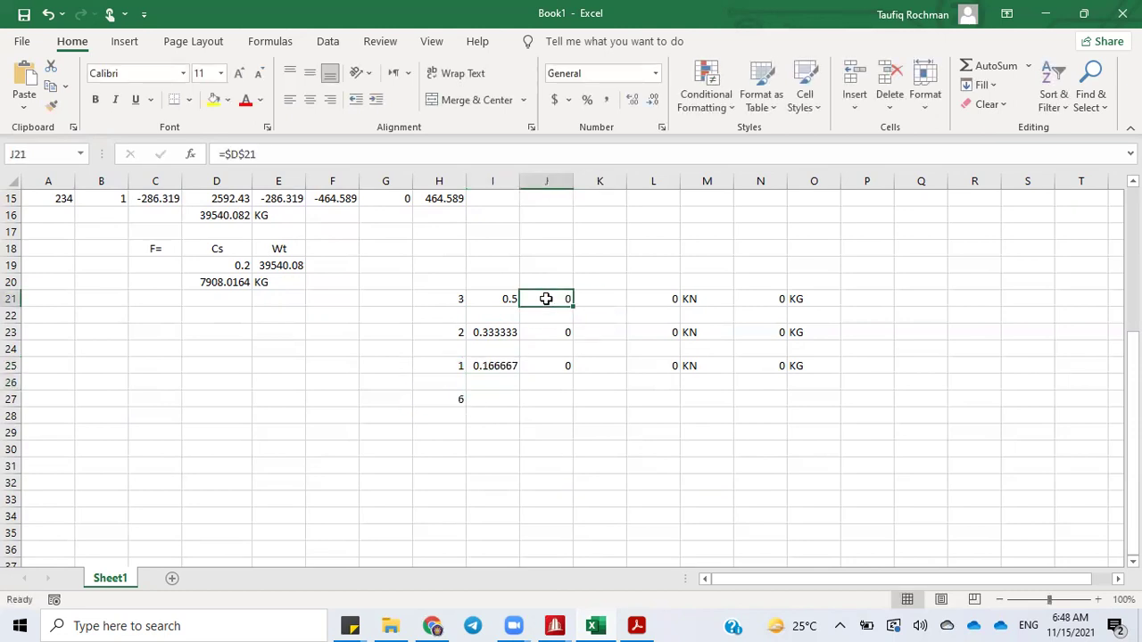
pyautogui.doubleClick(546, 299)
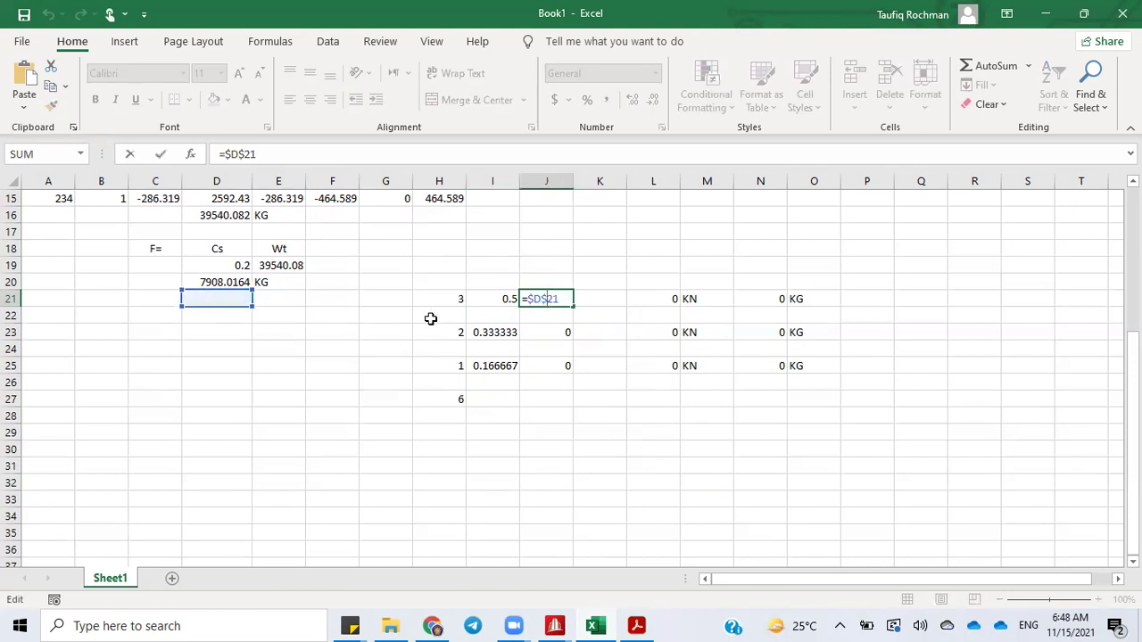
pyautogui.moveTo(563, 299); pyautogui.dragTo(530, 297)
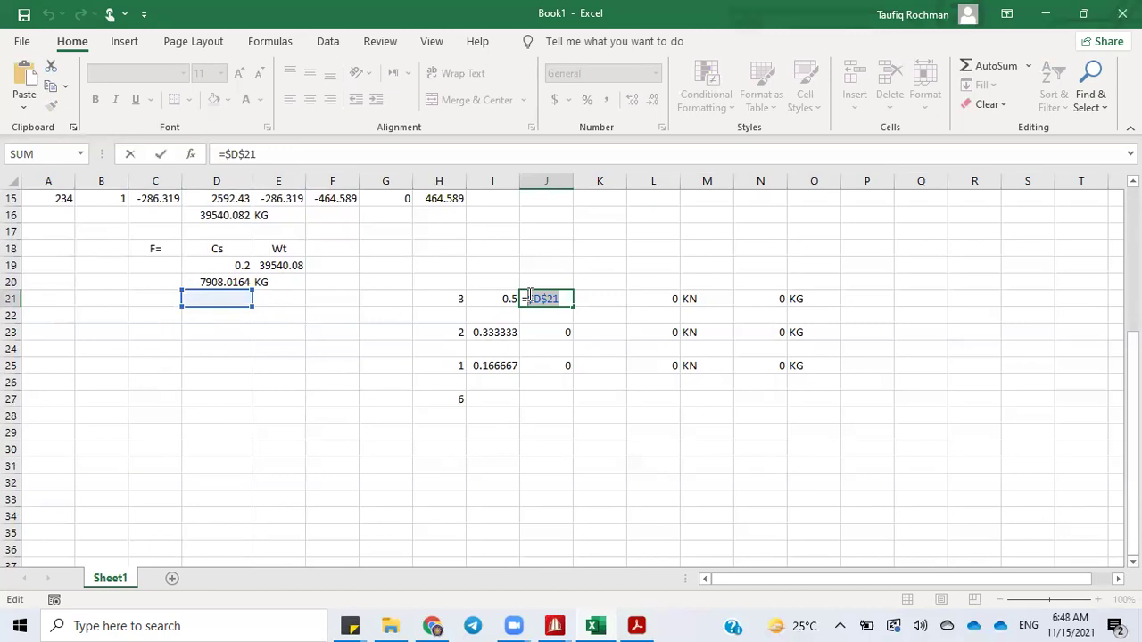
pyautogui.write('$')
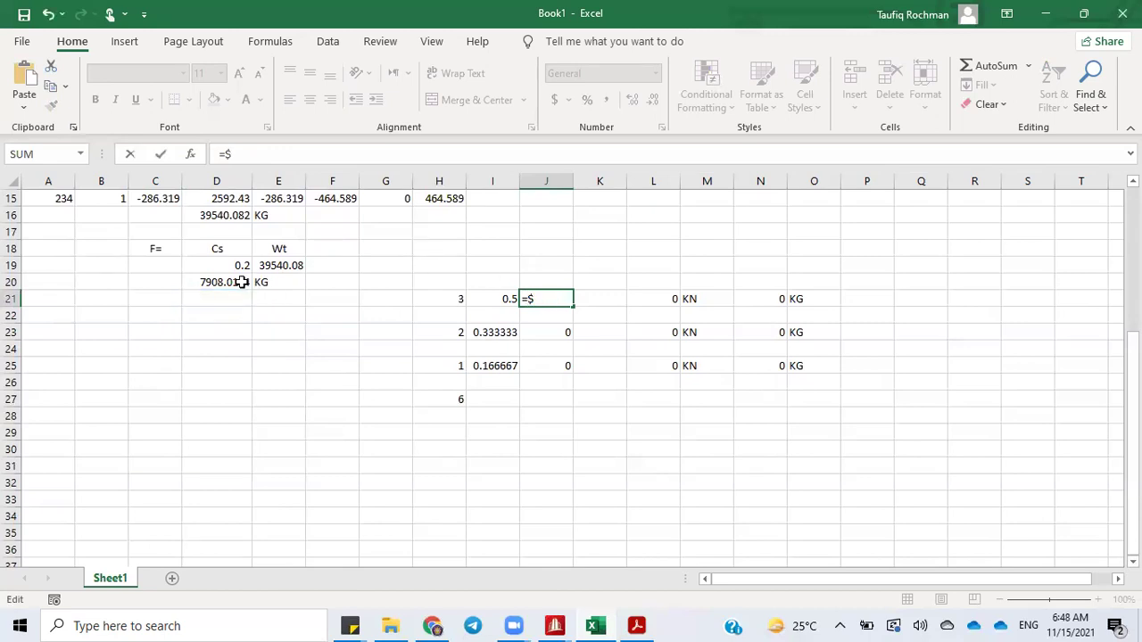
pyautogui.click(237, 287)
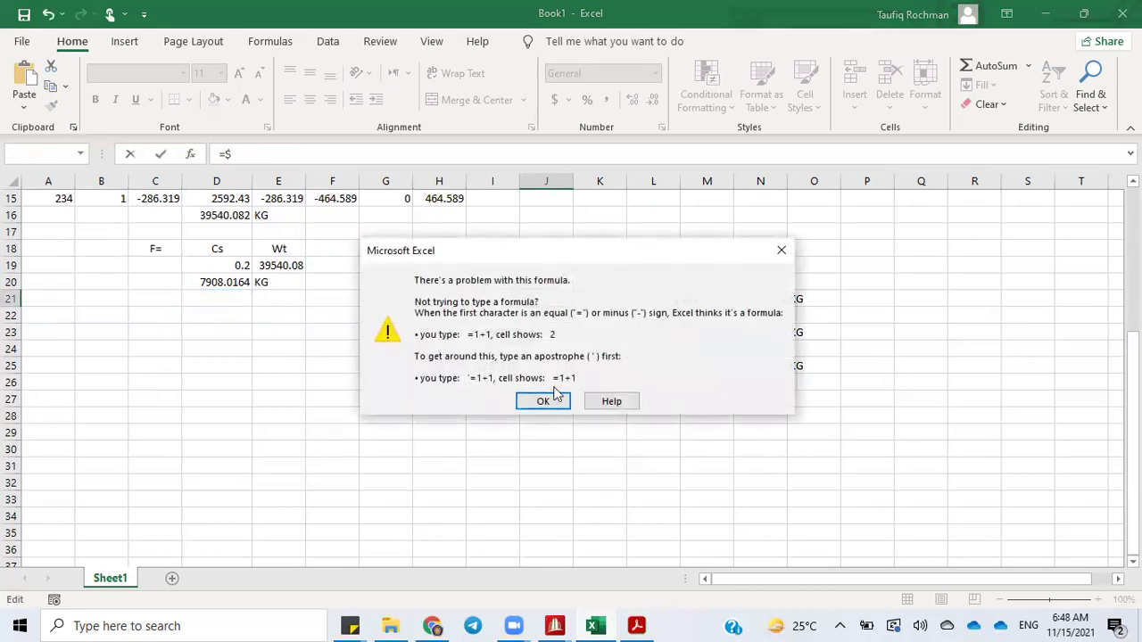
pyautogui.click(546, 401)
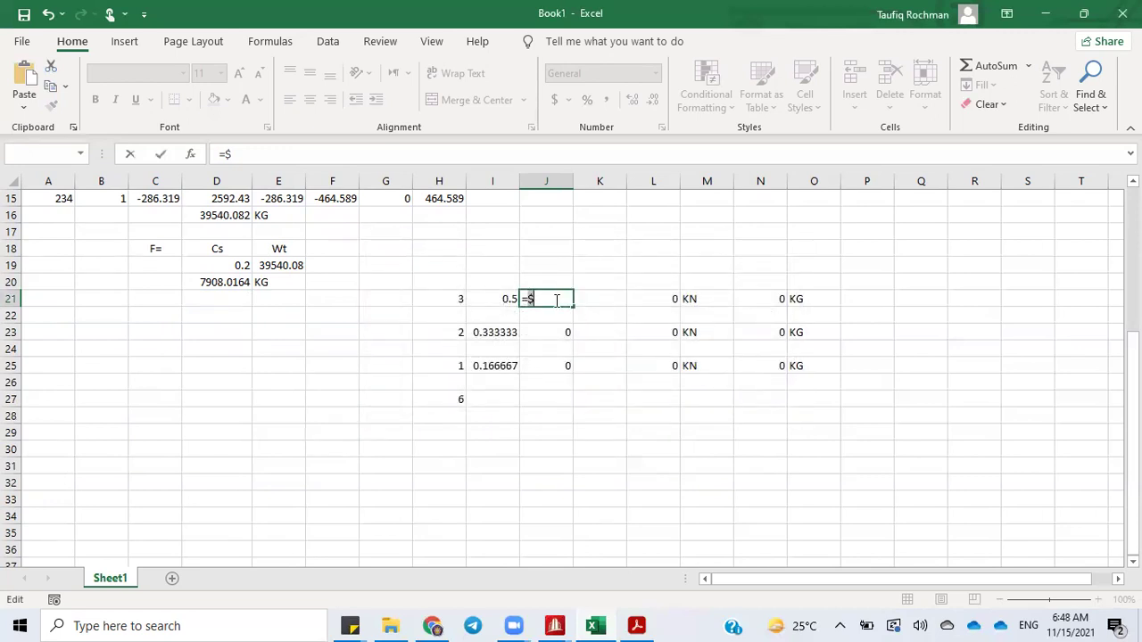
pyautogui.click(207, 283)
pyautogui.press('Return')
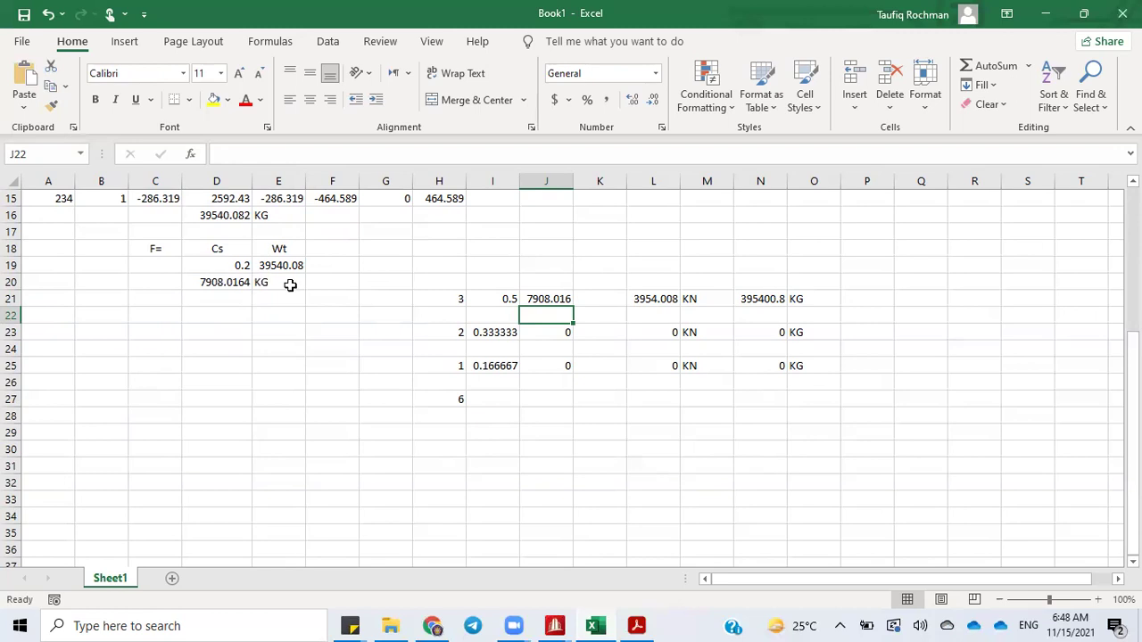
# Check the reaction force units of park-building.STD in STAAD.Pro, and set the Force-Y total's unit in Excel cell E16 to KN
pyautogui.click(637, 625)
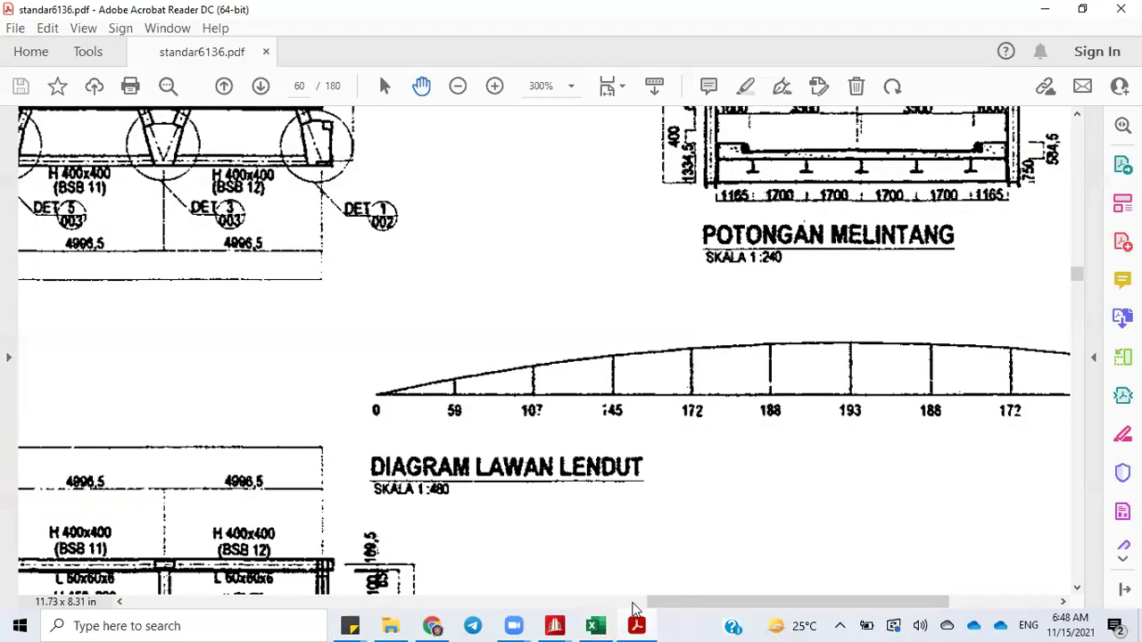
pyautogui.moveTo(554, 626)
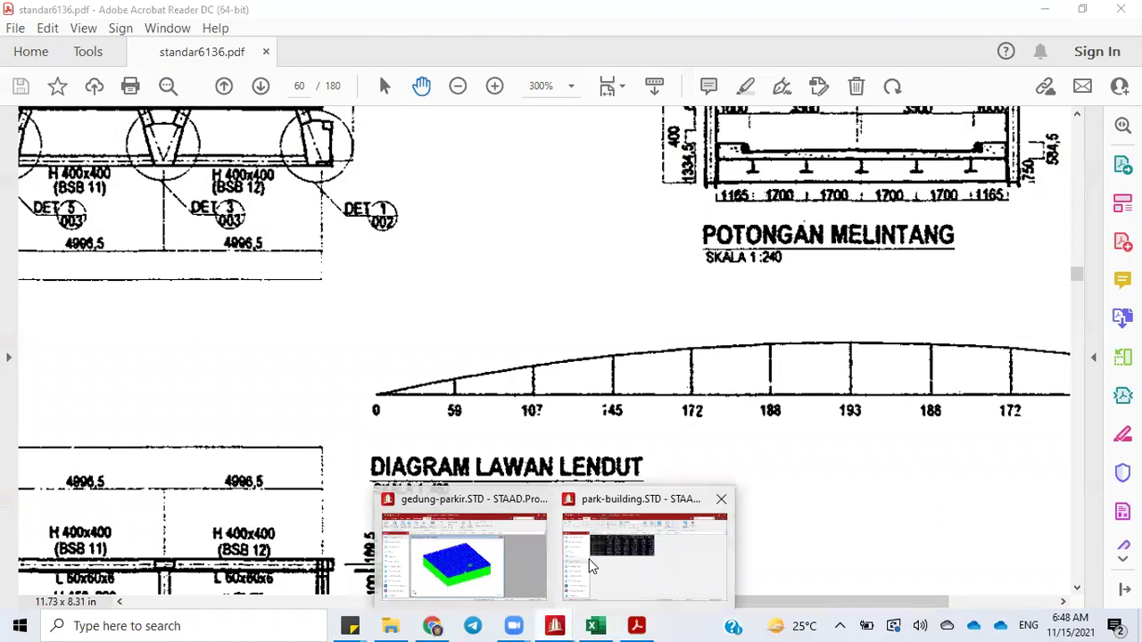
pyautogui.click(598, 562)
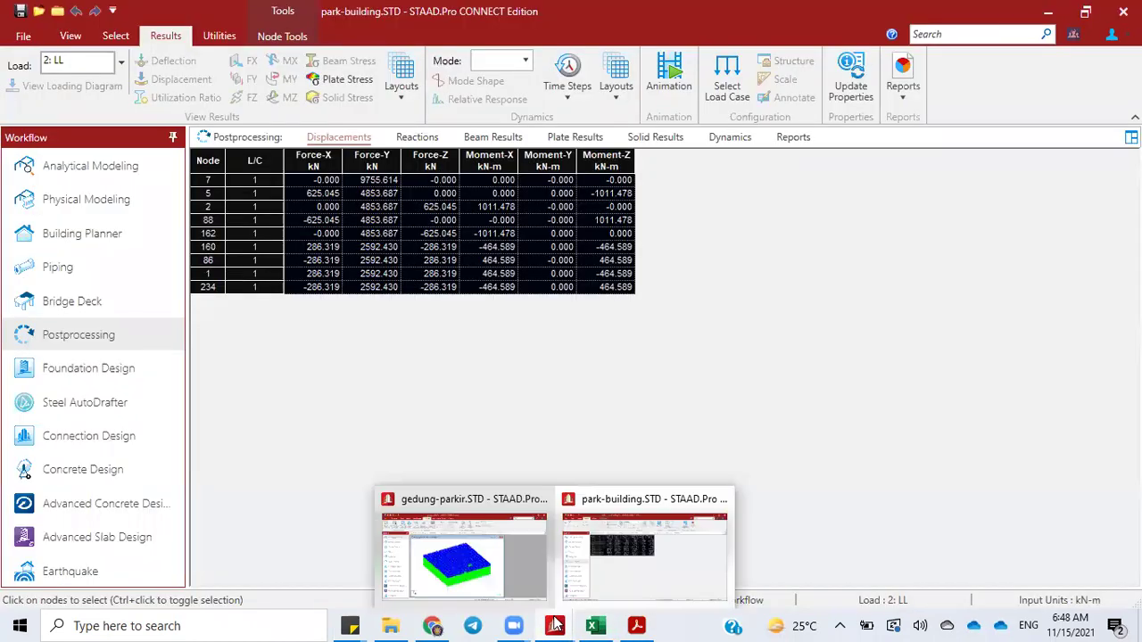
pyautogui.click(594, 625)
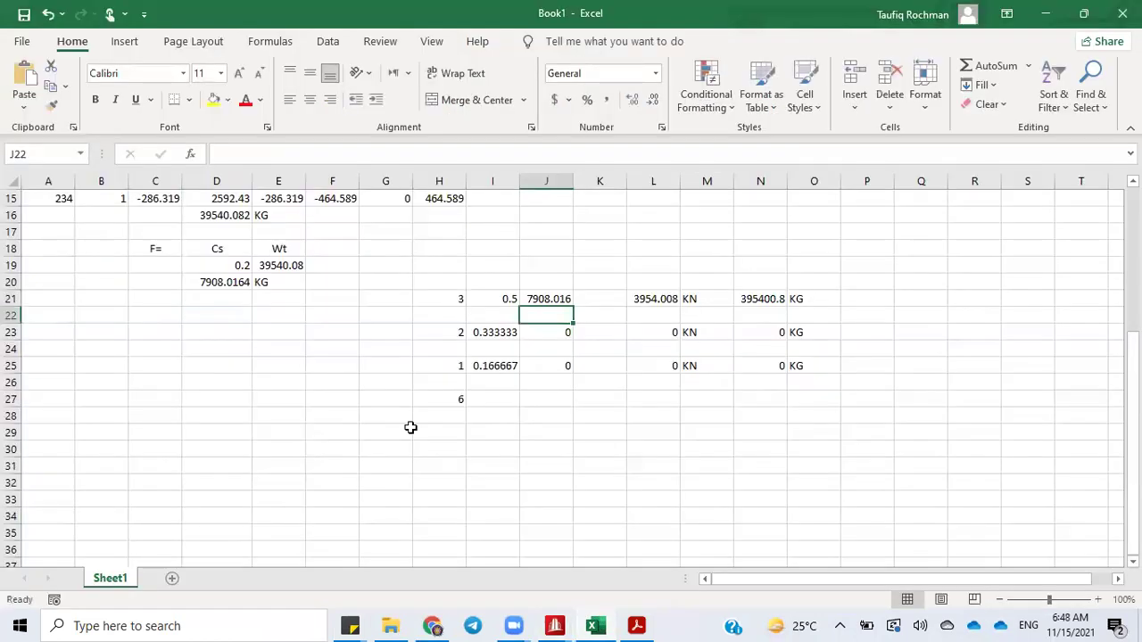
pyautogui.click(207, 295)
pyautogui.click(274, 215)
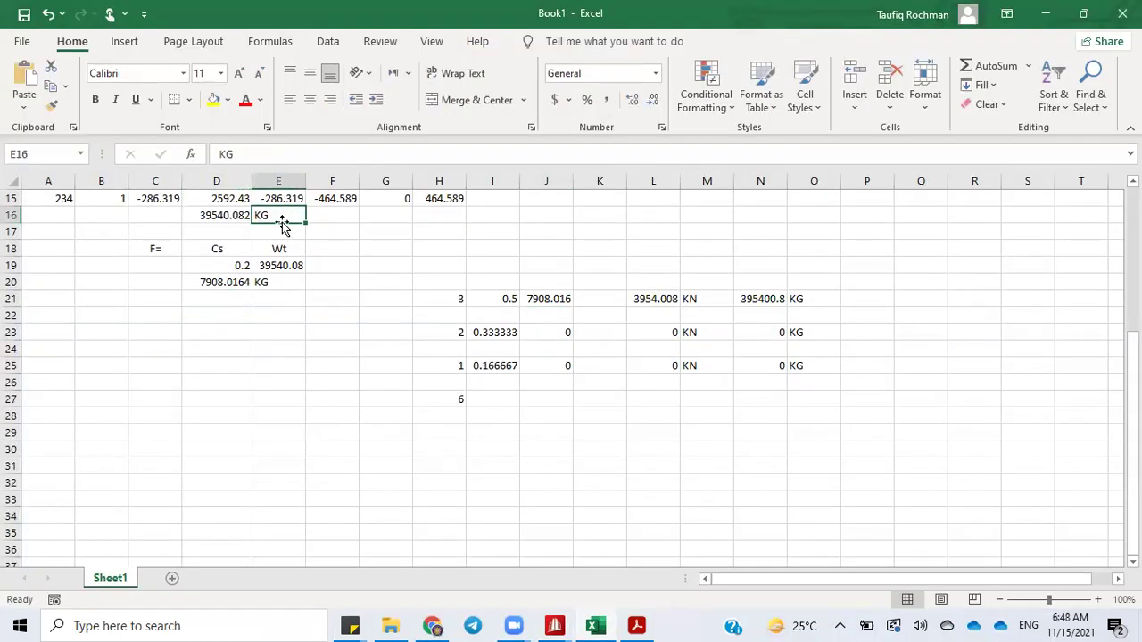
pyautogui.write('KN')
pyautogui.press('Return')
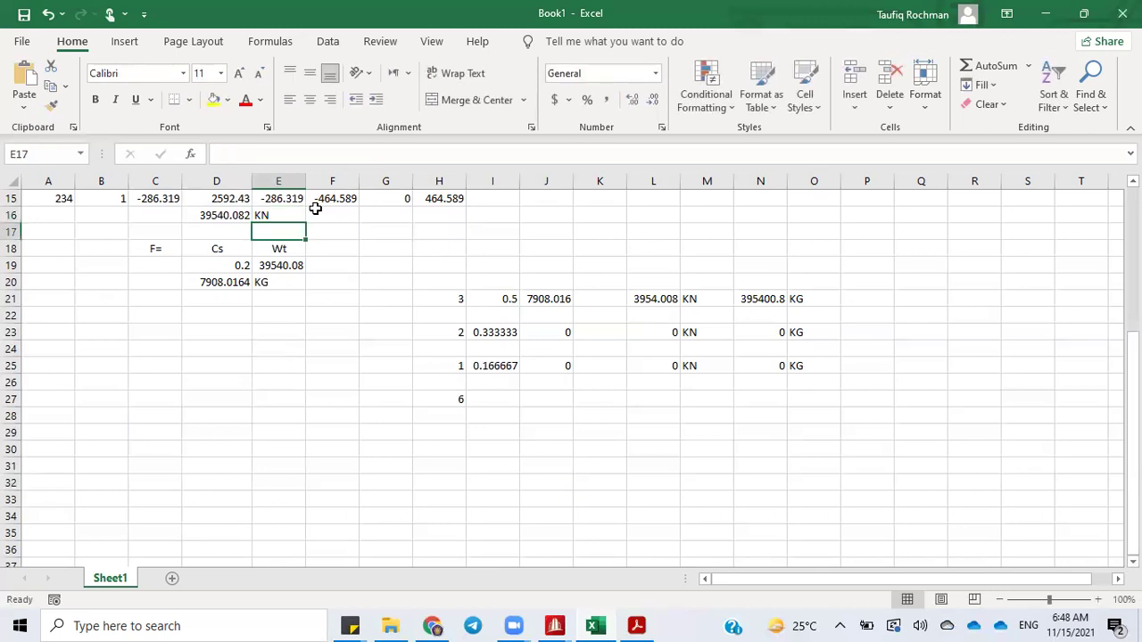
# Convert the Force-Y total to KG with the formula =D16*100 in cell D17, and label cell E17 with KG
pyautogui.write('KG')
pyautogui.press('Return')
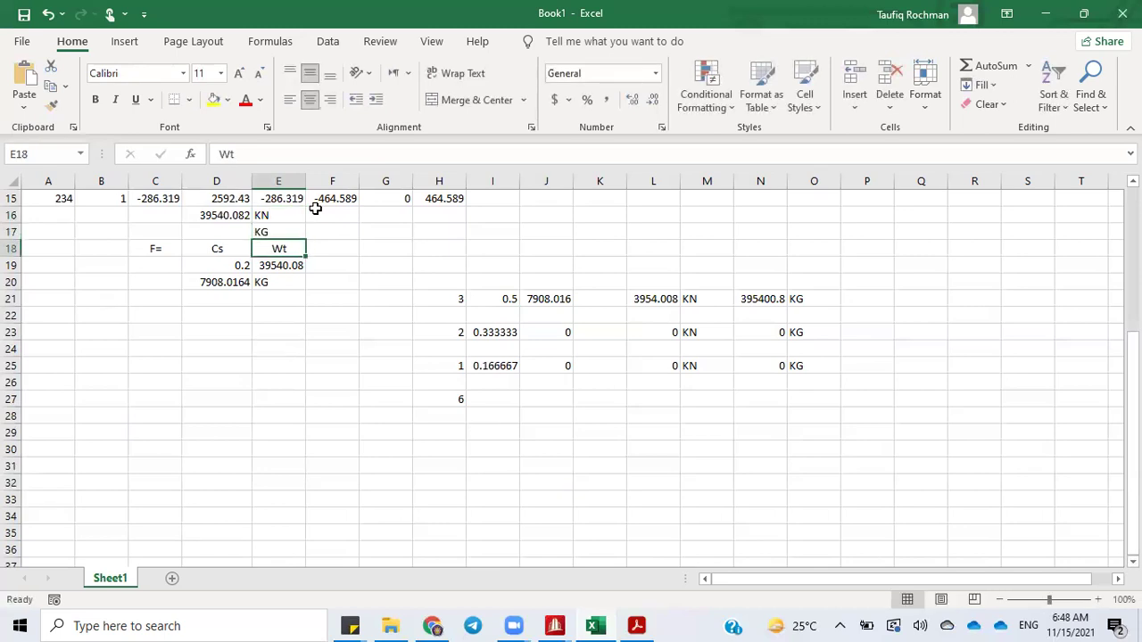
pyautogui.click(263, 232)
pyautogui.click(233, 231)
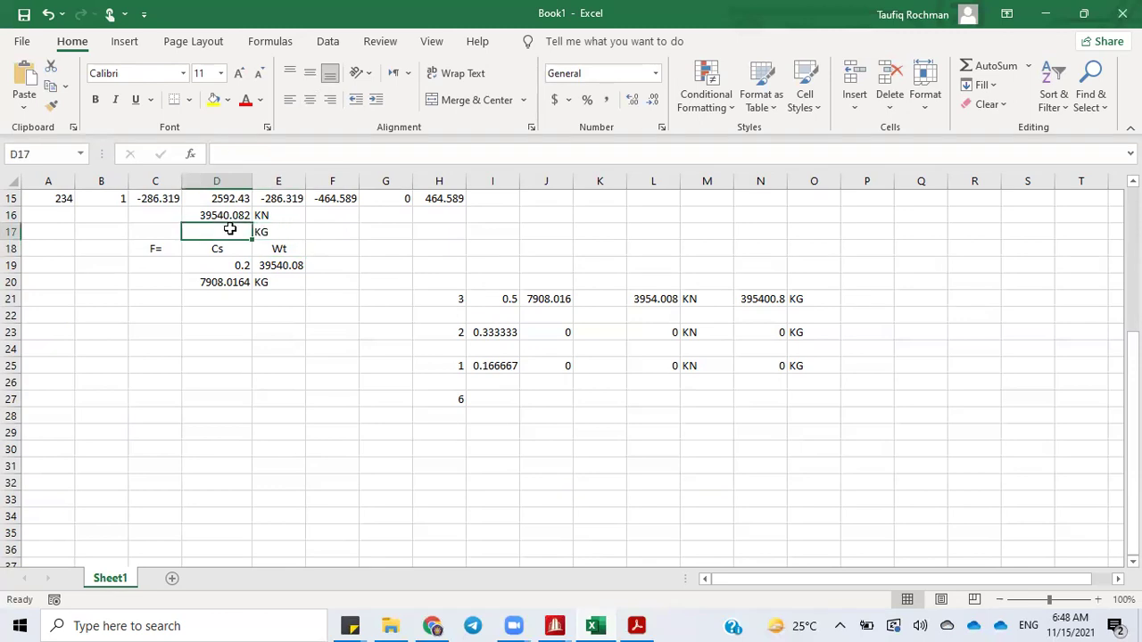
pyautogui.write('=')
pyautogui.press('Up')
pyautogui.write('*')
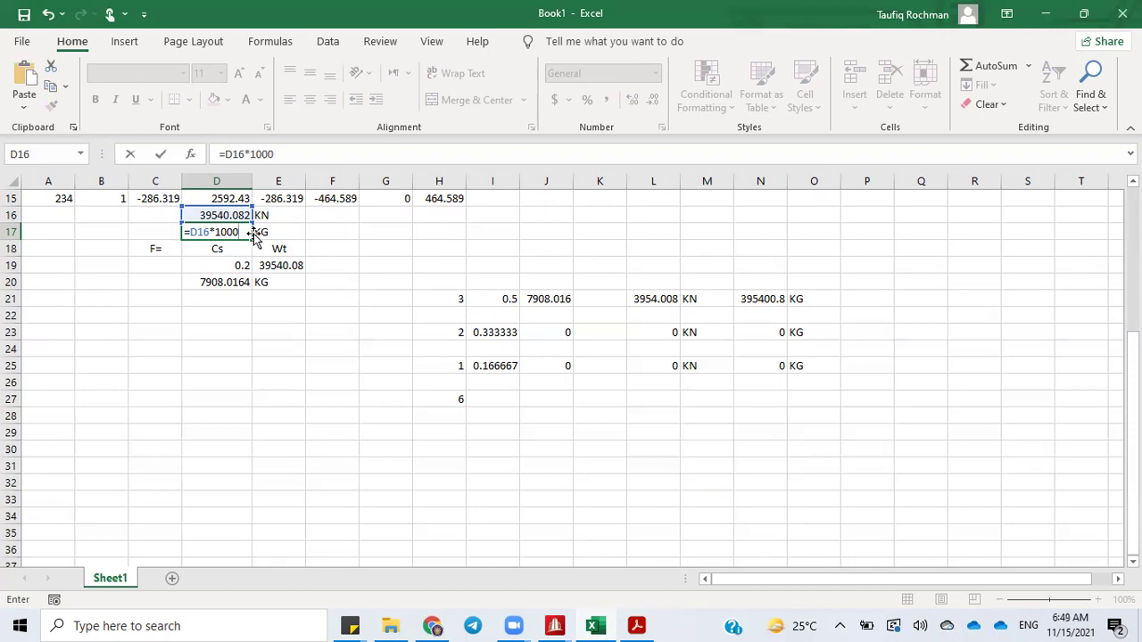
pyautogui.write('10')
pyautogui.press('Return')
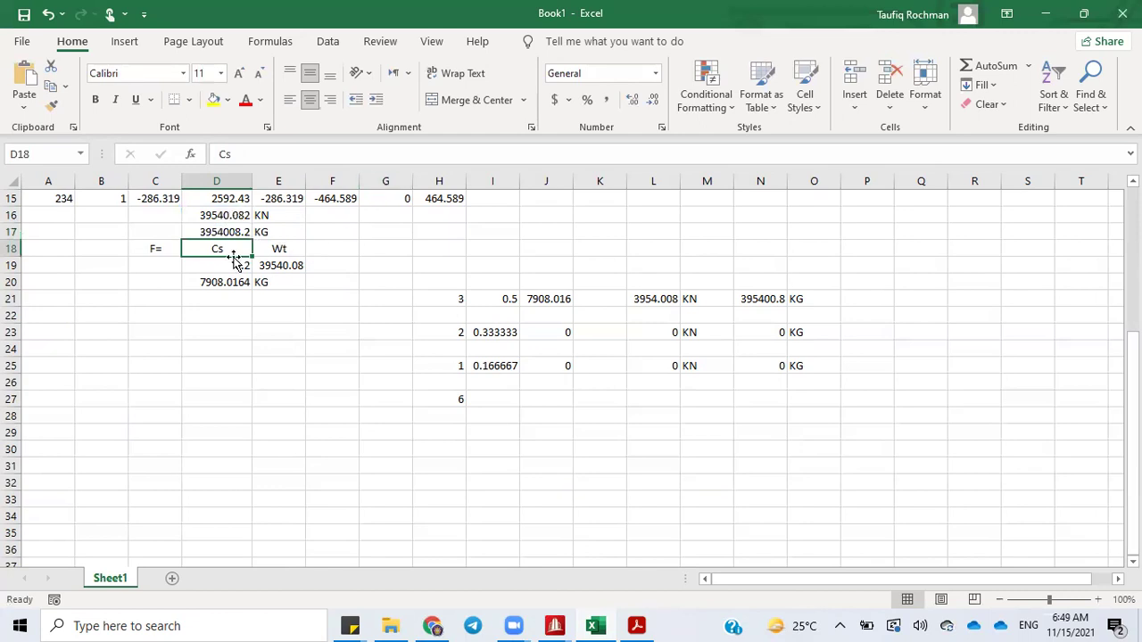
# Relink the Wt value in cell E19 to the KG total in cell D17
pyautogui.doubleClick(559, 301)
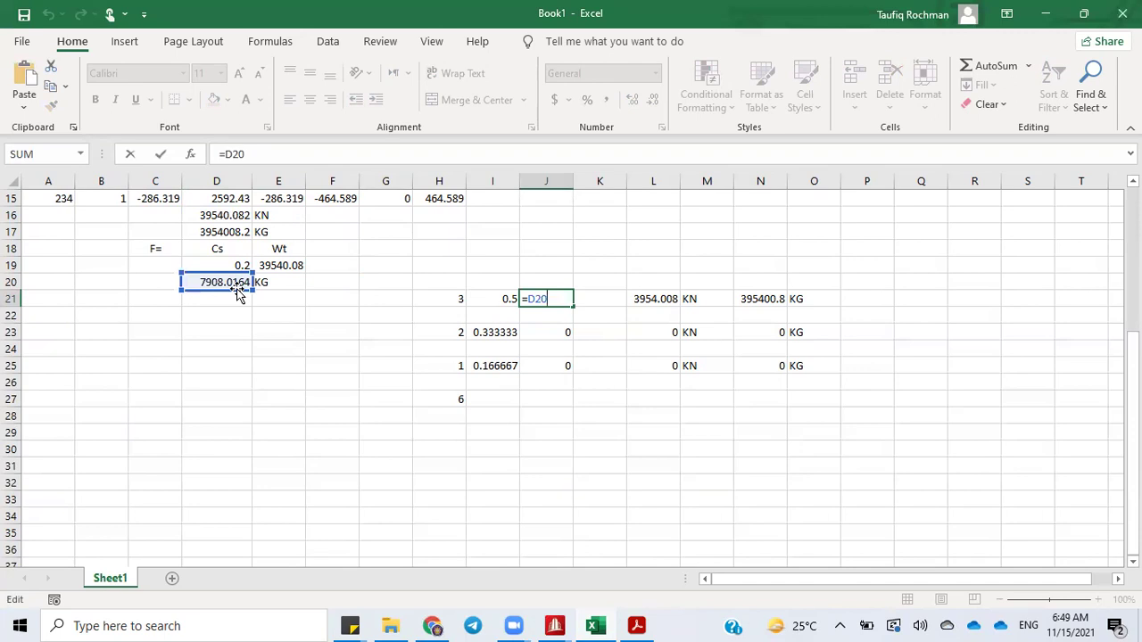
pyautogui.press('Escape')
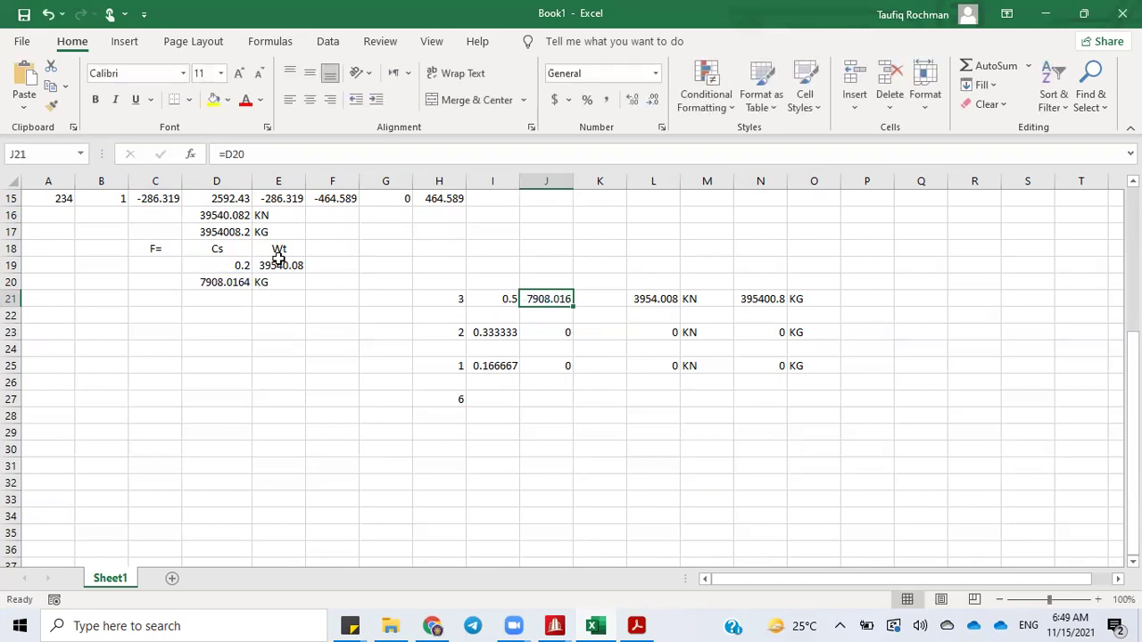
pyautogui.doubleClick(274, 265)
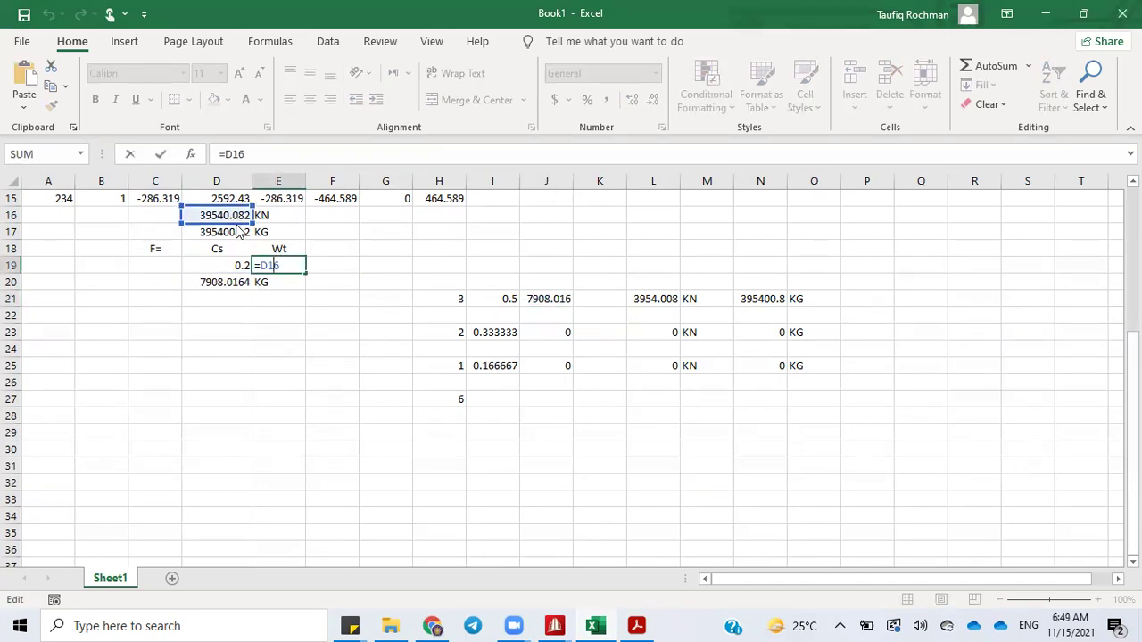
pyautogui.moveTo(238, 229); pyautogui.dragTo(239, 234)
pyautogui.press('Return')
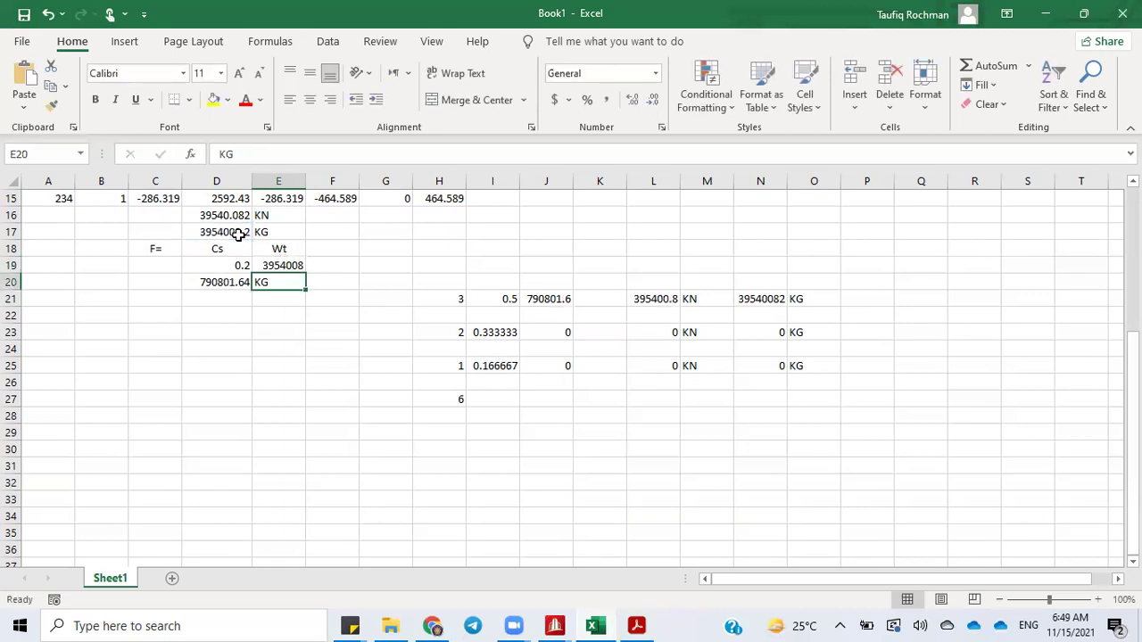
# Replace the force link in cell J21 with the absolute reference =$D$20
pyautogui.click(216, 282)
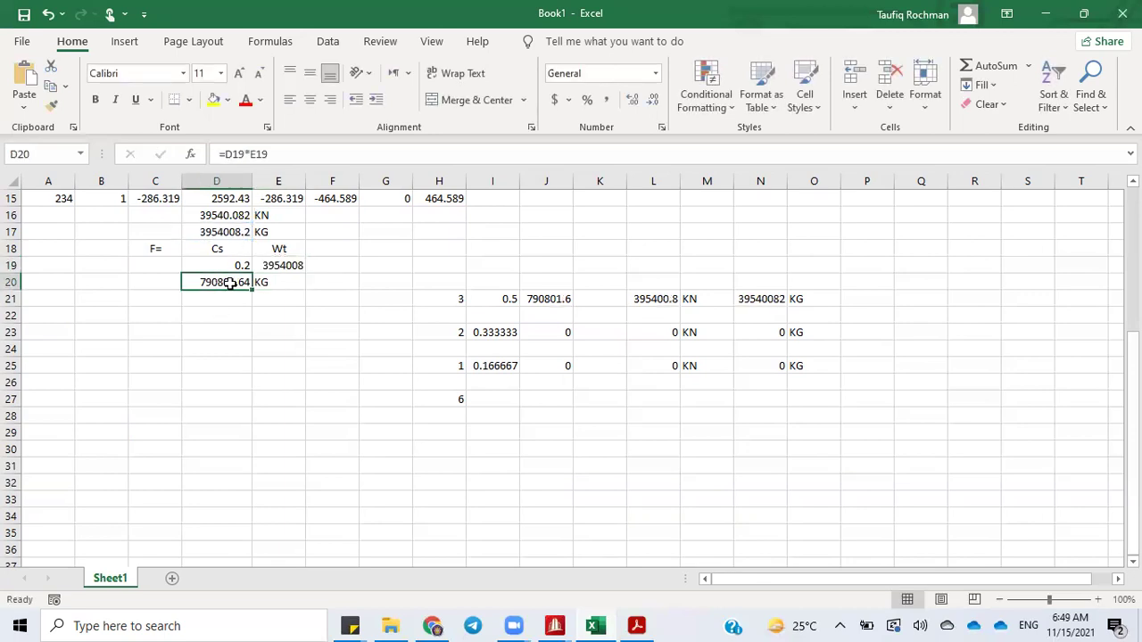
pyautogui.click(544, 302)
pyautogui.write('=D20')
pyautogui.hotkey('ctrl', 'Return')
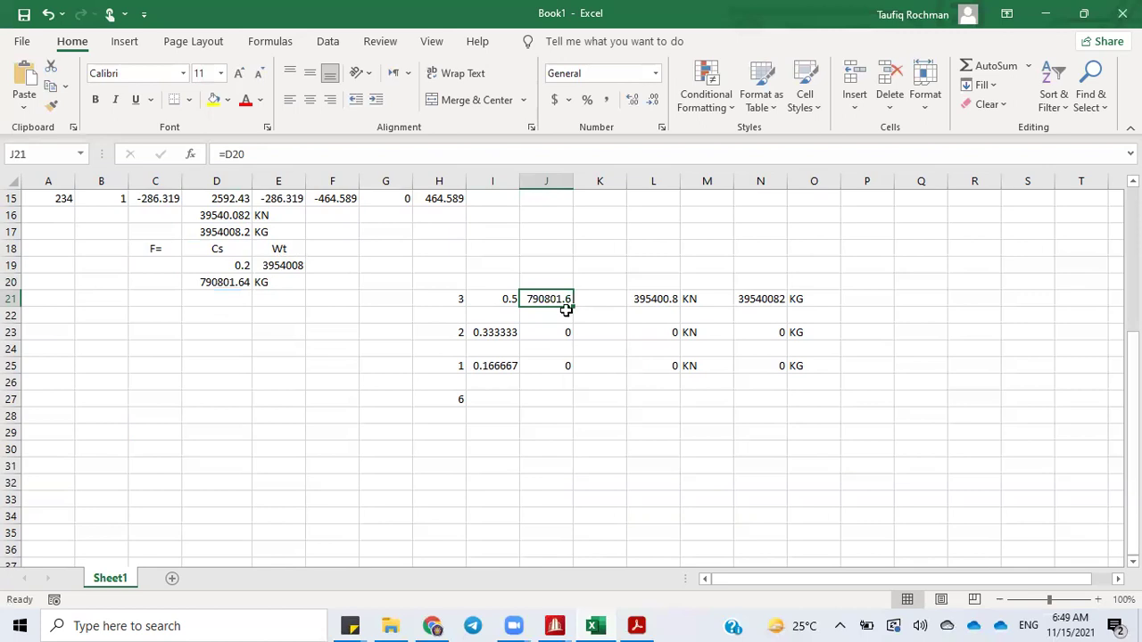
pyautogui.write('=')
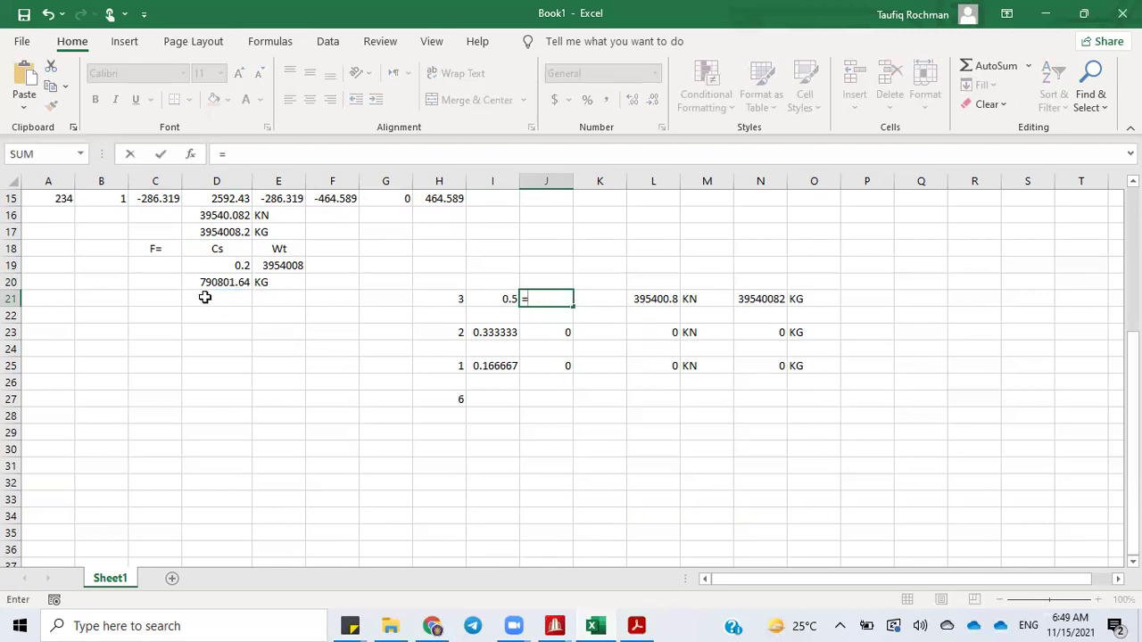
pyautogui.click(206, 280)
pyautogui.click(225, 155)
pyautogui.write('$')
pyautogui.press('Right')
pyautogui.write('$')
pyautogui.press('Return')
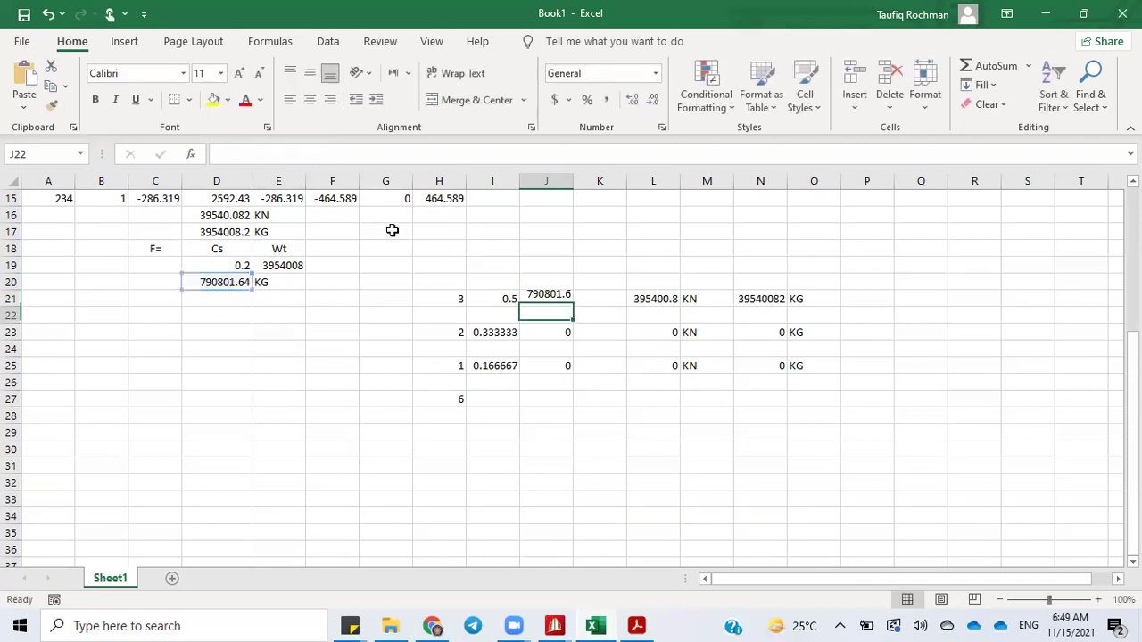
# Copy the force reference from cell J21 into the floor 2 and floor 1 cells J23 and J25
pyautogui.click(540, 294)
pyautogui.keyDown('ctrl'); pyautogui.moveTo(543, 308); pyautogui.dragTo(553, 373); pyautogui.keyUp('ctrl')
pyautogui.click(596, 410)
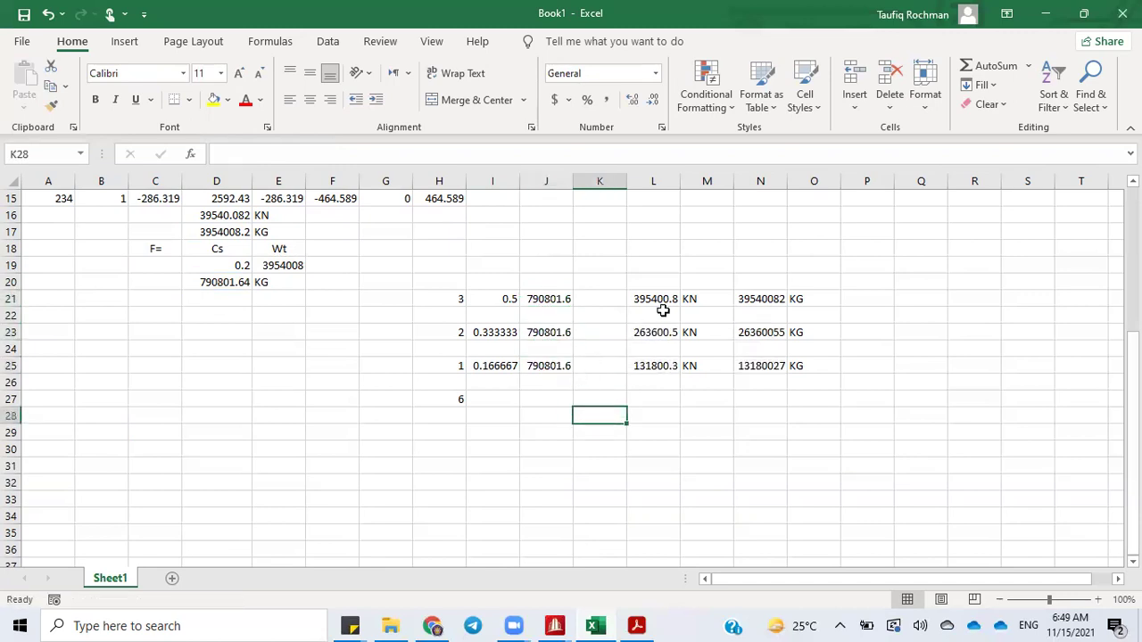
pyautogui.click(705, 295)
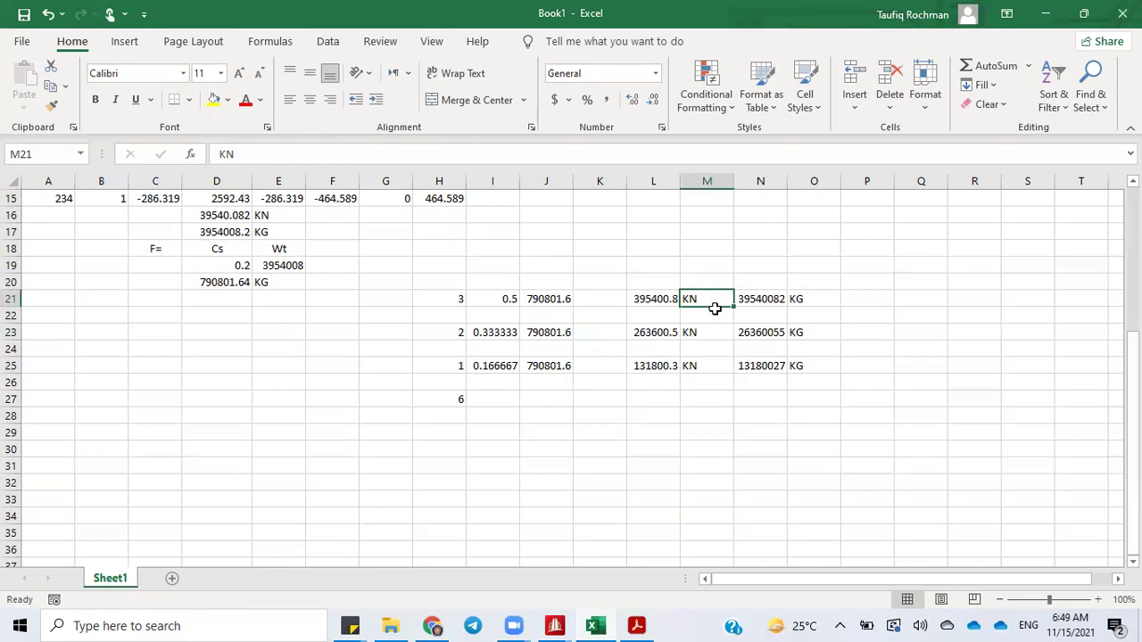
pyautogui.write('K')
pyautogui.press('Return')
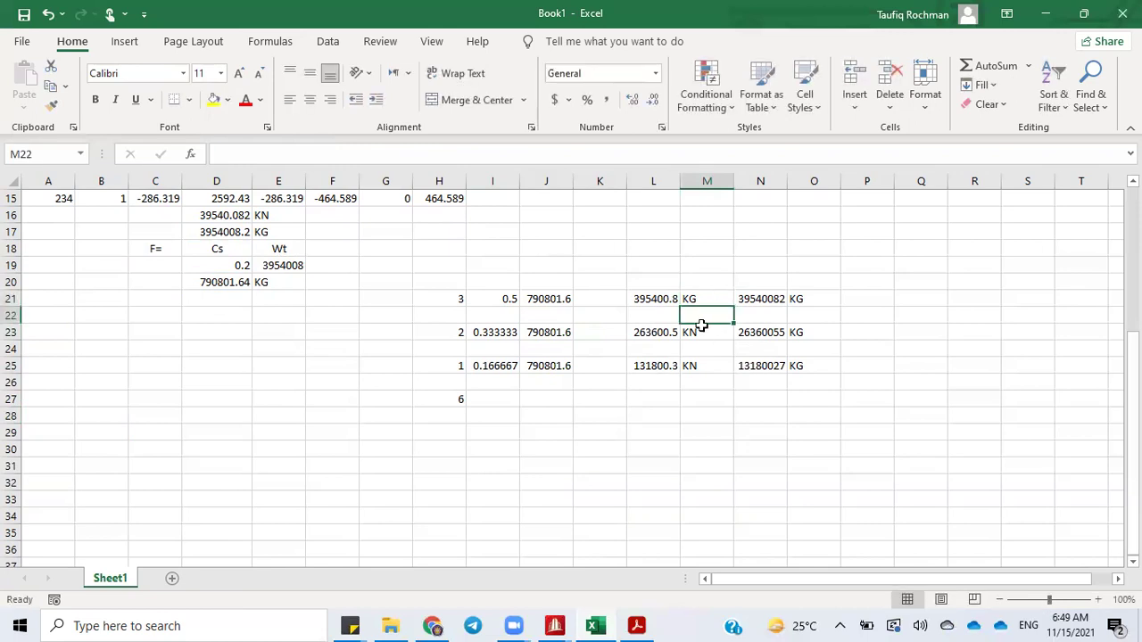
# Clear the range M21:N26 and label the three floor forces in M21, M23 and M25 with KG
pyautogui.moveTo(711, 298); pyautogui.dragTo(763, 356)
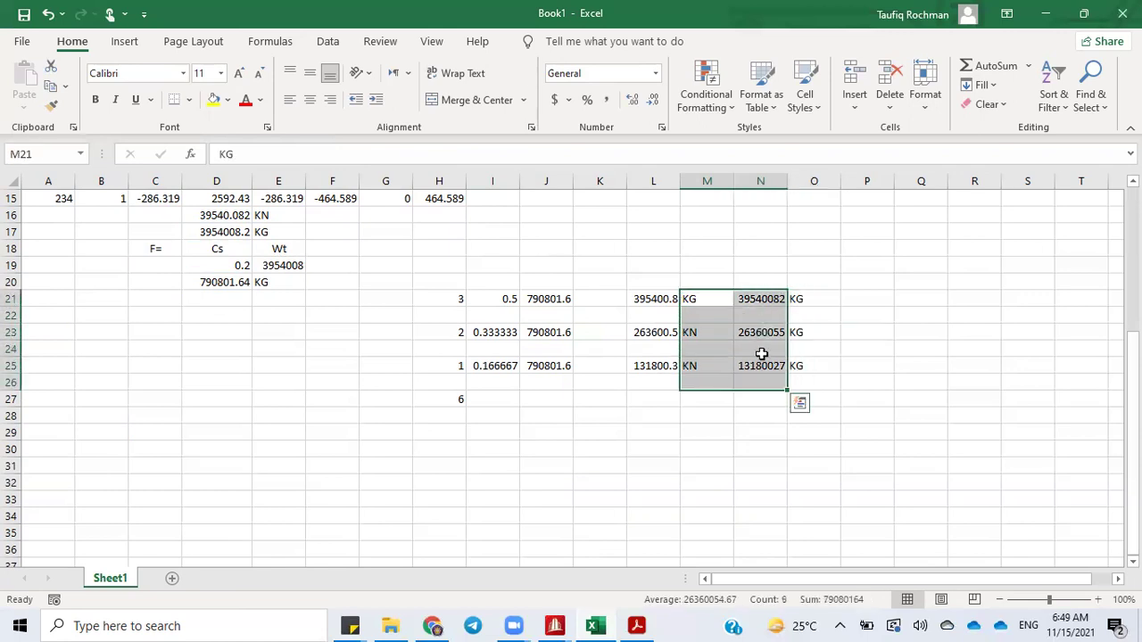
pyautogui.press('Delete')
pyautogui.click(727, 299)
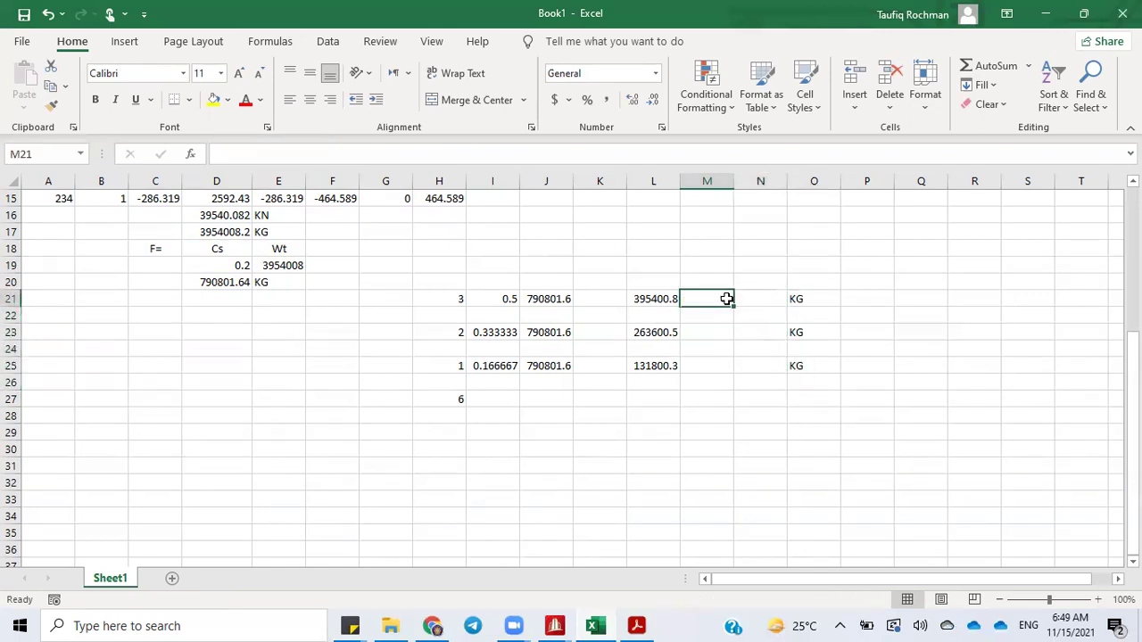
pyautogui.write('KG')
pyautogui.press('Up')
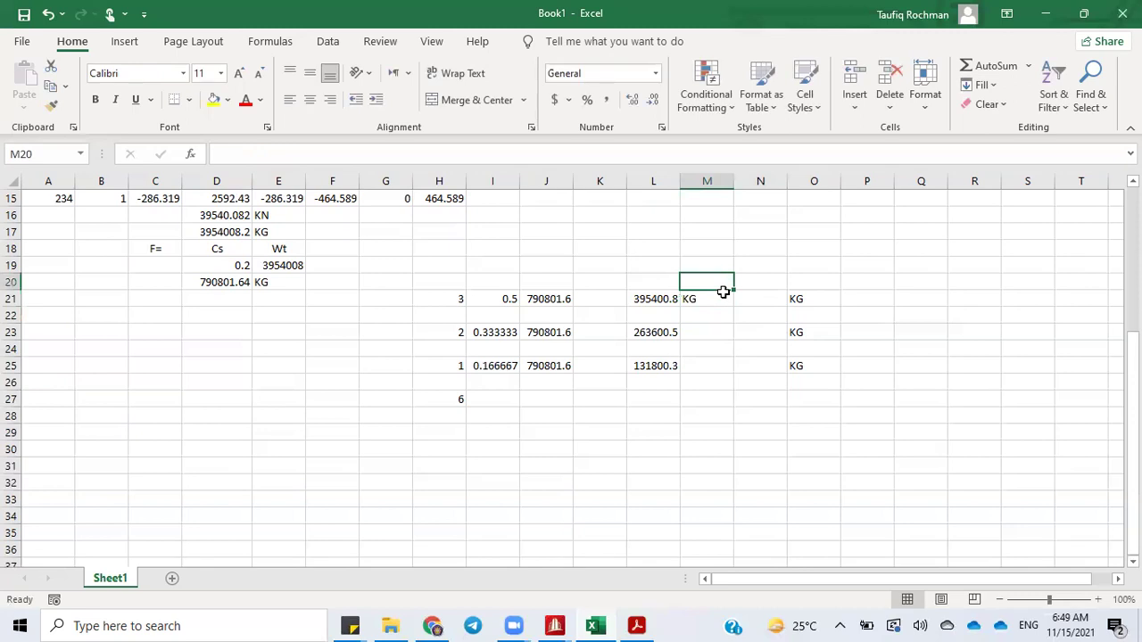
pyautogui.click(705, 299)
pyautogui.keyDown('ctrl'); pyautogui.moveTo(708, 308); pyautogui.dragTo(705, 368); pyautogui.keyUp('ctrl')
pyautogui.click(714, 410)
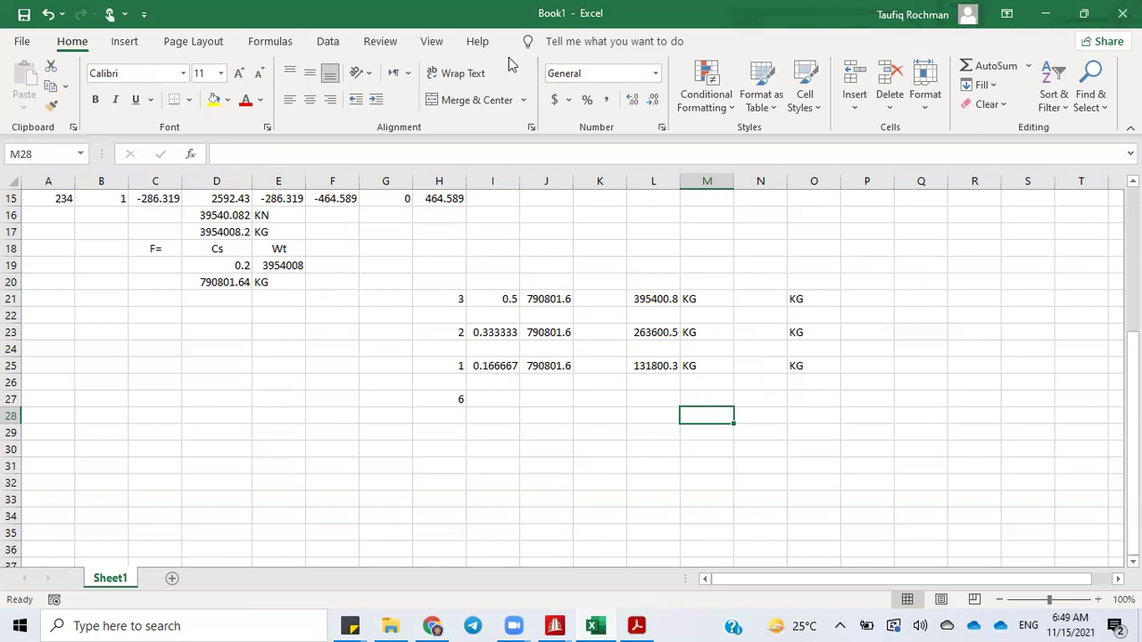
pyautogui.click(713, 300)
pyautogui.click(714, 328)
pyautogui.click(719, 363)
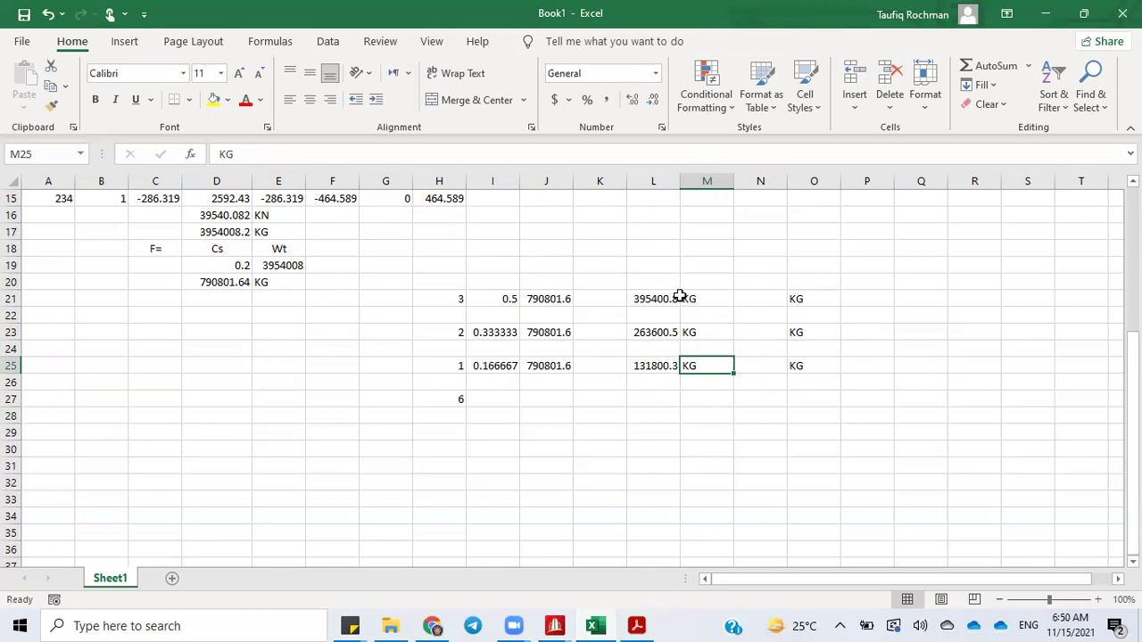
pyautogui.click(601, 405)
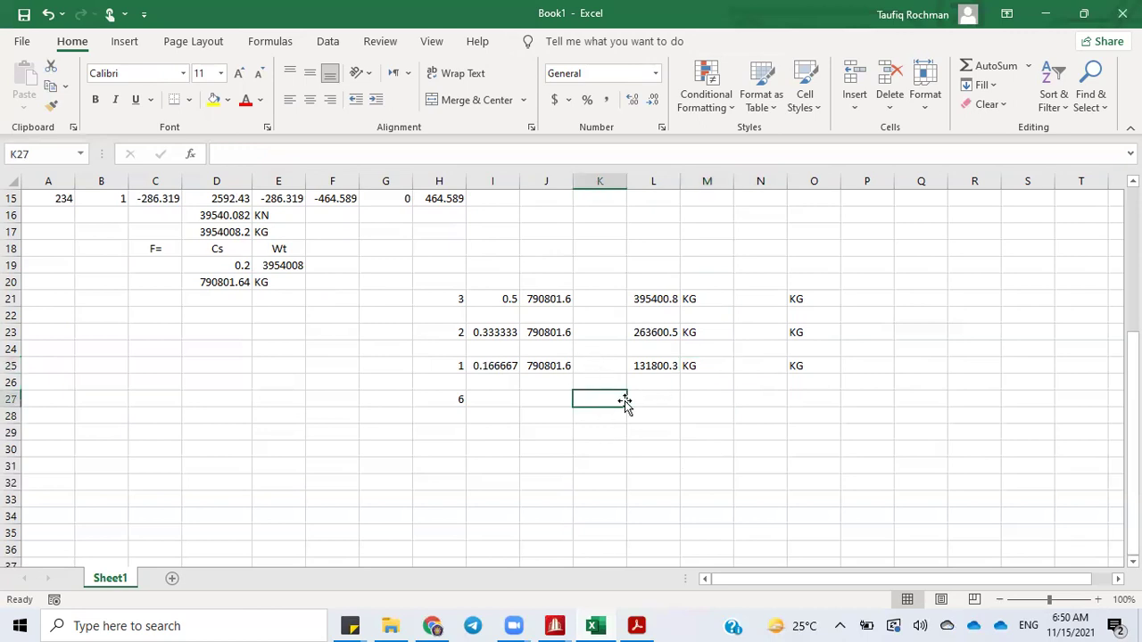
pyautogui.click(667, 406)
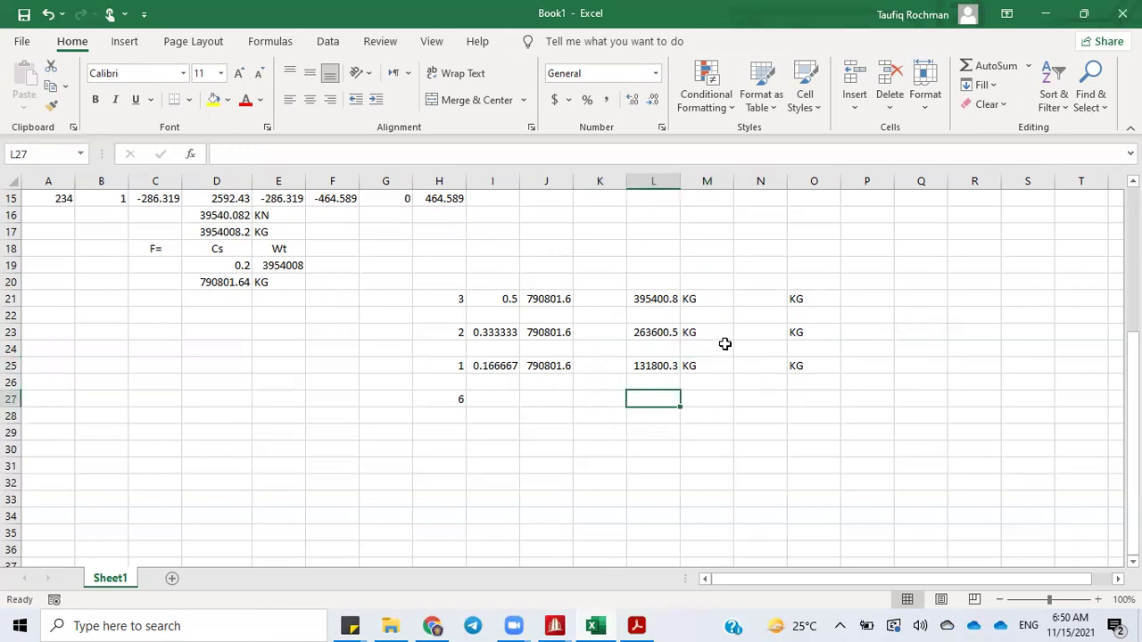
# Switch to park-building.STD in STAAD.Pro and show its analytical model in an X-Y elevation with X running to the right
pyautogui.click(554, 625)
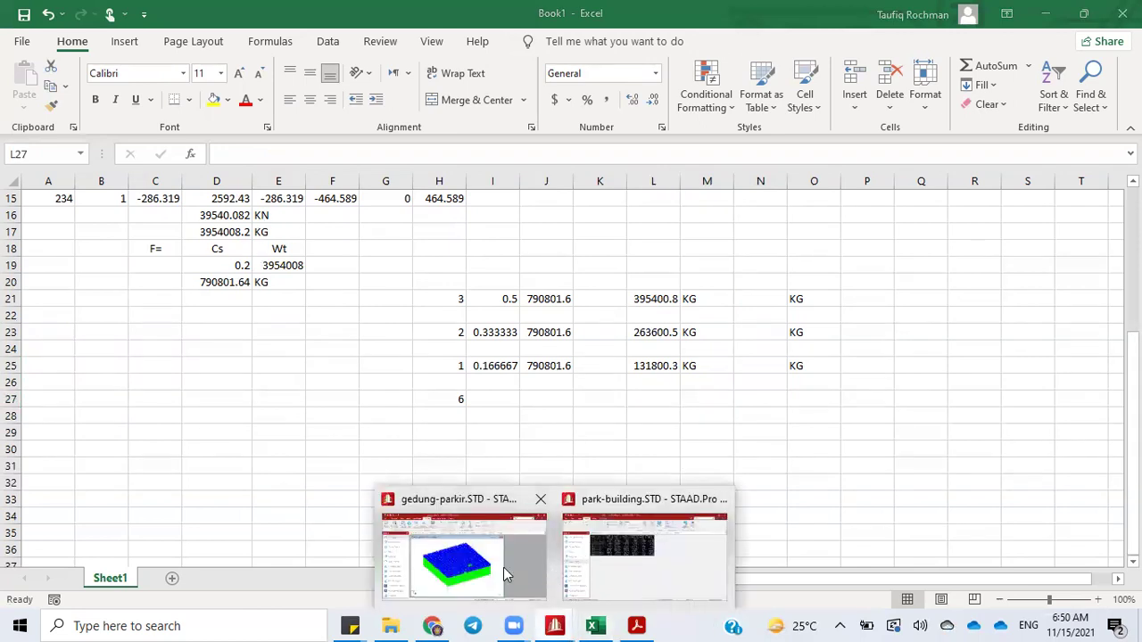
pyautogui.click(644, 555)
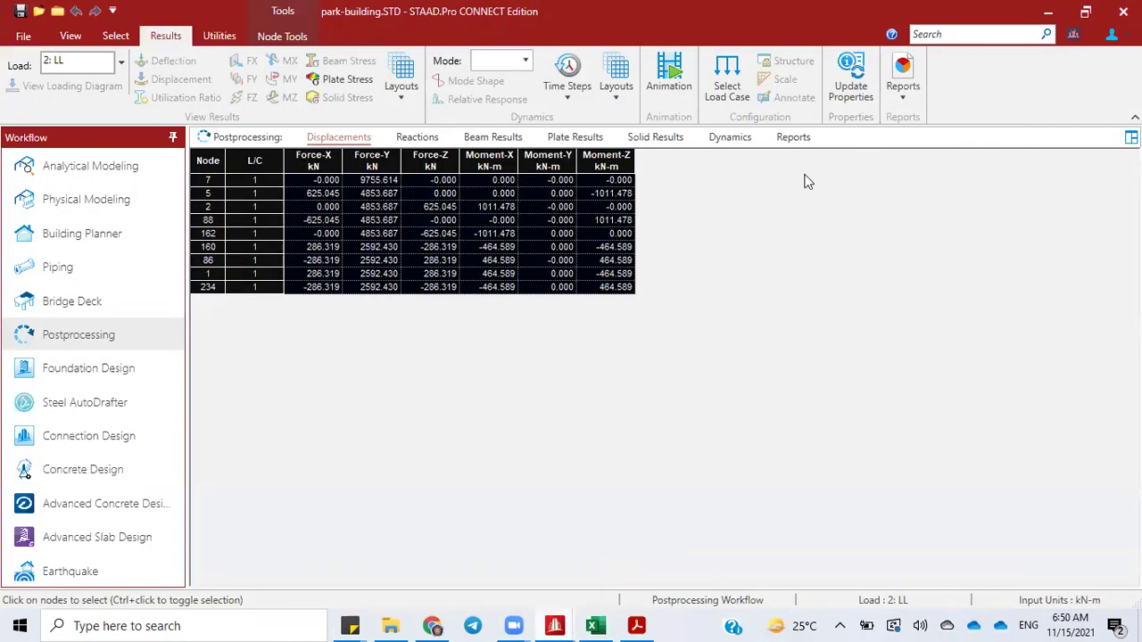
pyautogui.click(105, 164)
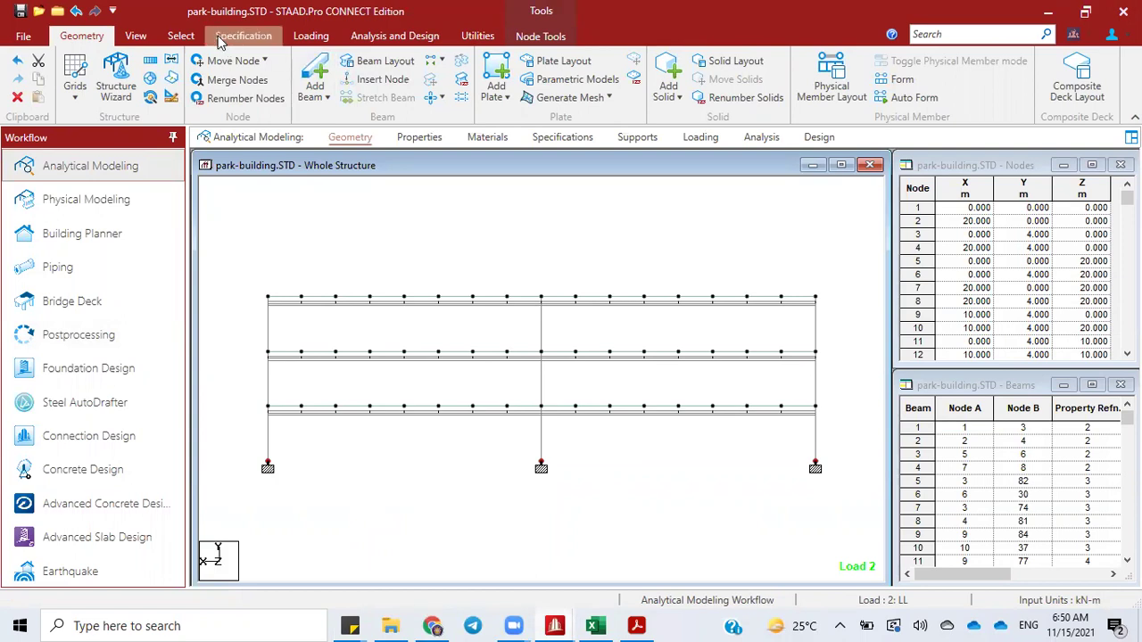
pyautogui.click(136, 36)
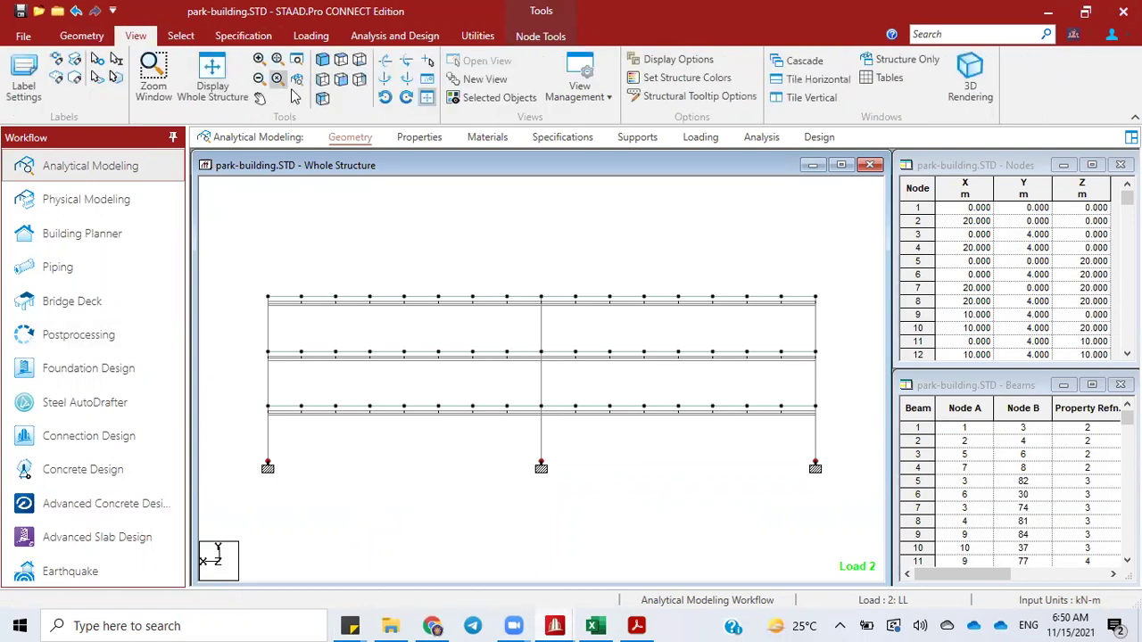
pyautogui.click(341, 78)
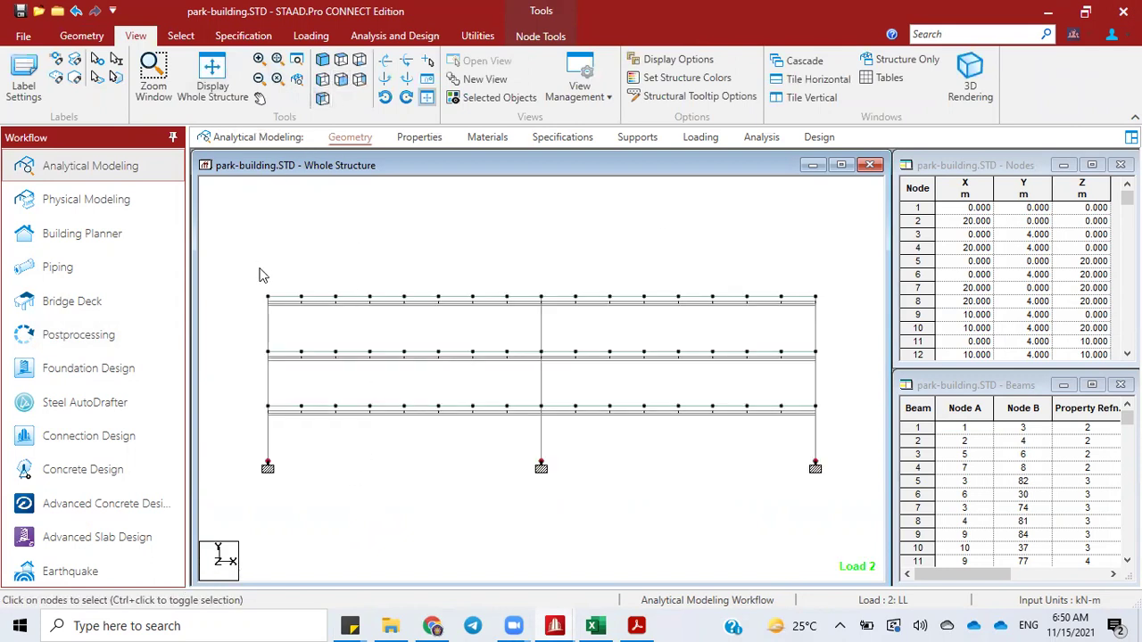
# Activate the Nodes Cursor and select the roof-level nodes along the building's X = 0 edge
pyautogui.rightClick(267, 219)
pyautogui.moveTo(344, 348)
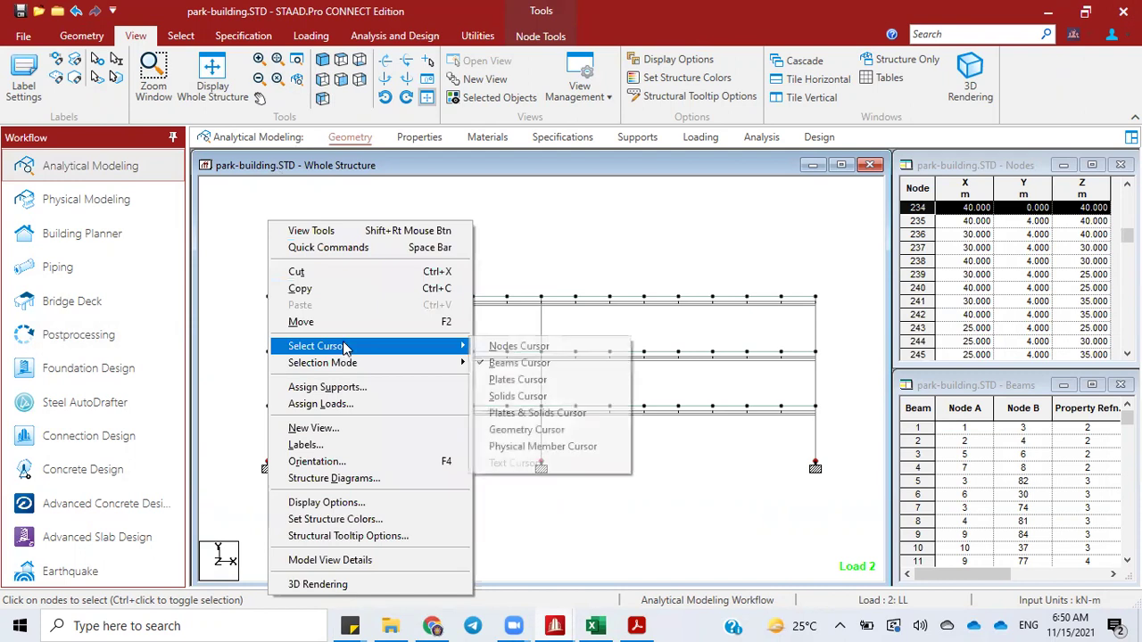
pyautogui.click(520, 347)
pyautogui.moveTo(229, 271); pyautogui.dragTo(288, 319)
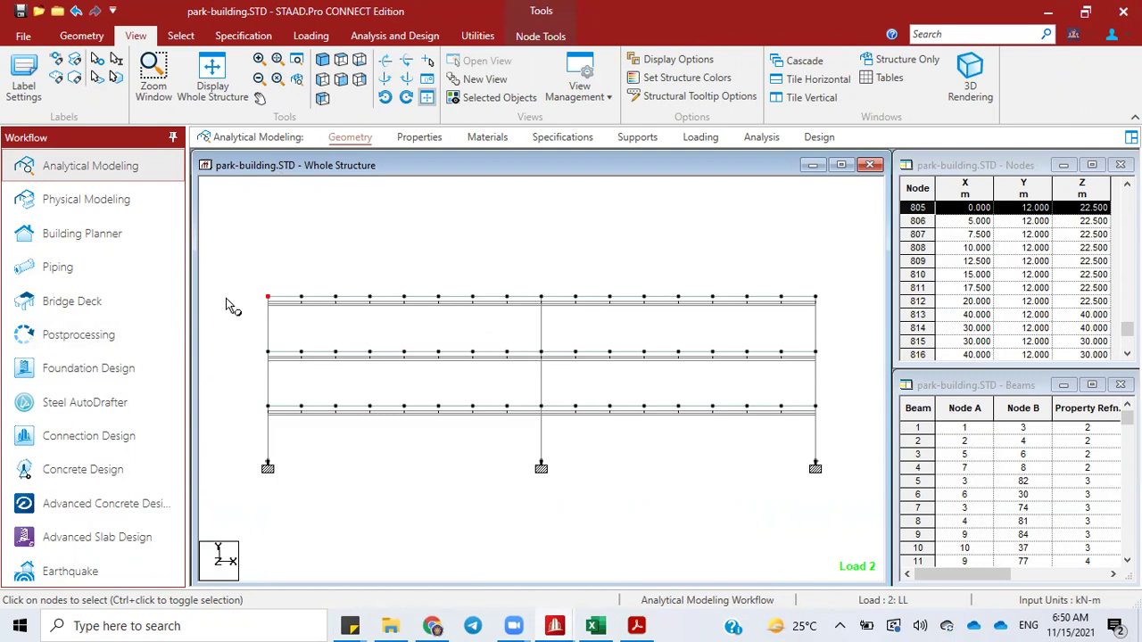
# Select only the roof column nodes 588, 590 and 741 on the X = 0 edge in isometric view, and return to the X-Y elevation
pyautogui.click(325, 64)
pyautogui.moveTo(598, 365); pyautogui.dragTo(357, 224, button='middle')
pyautogui.click(374, 228)
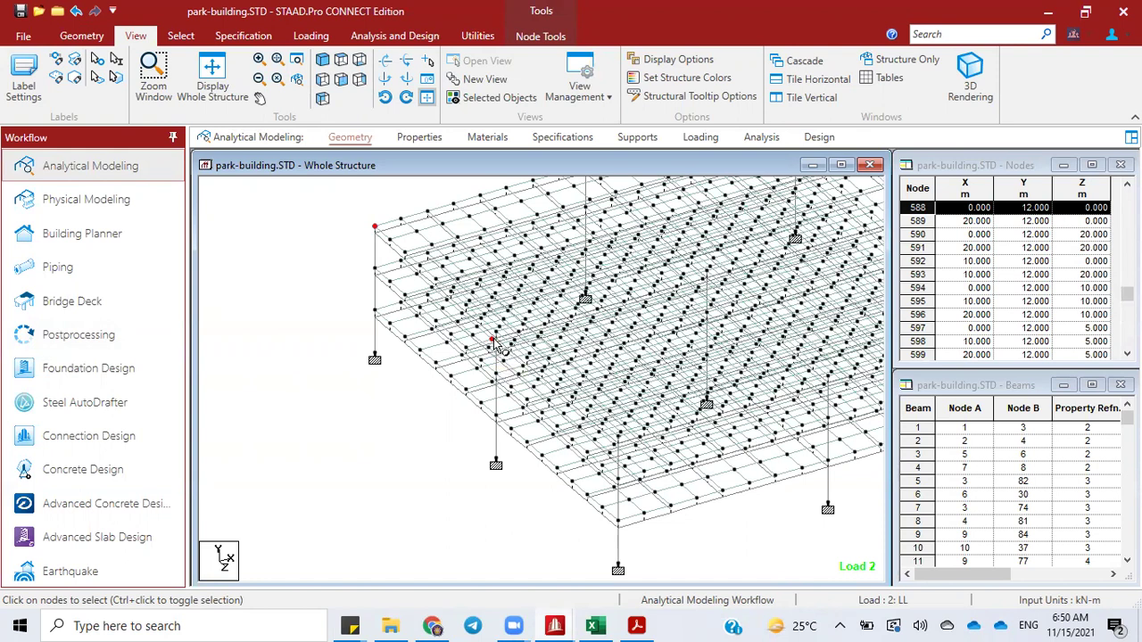
pyautogui.click(492, 344)
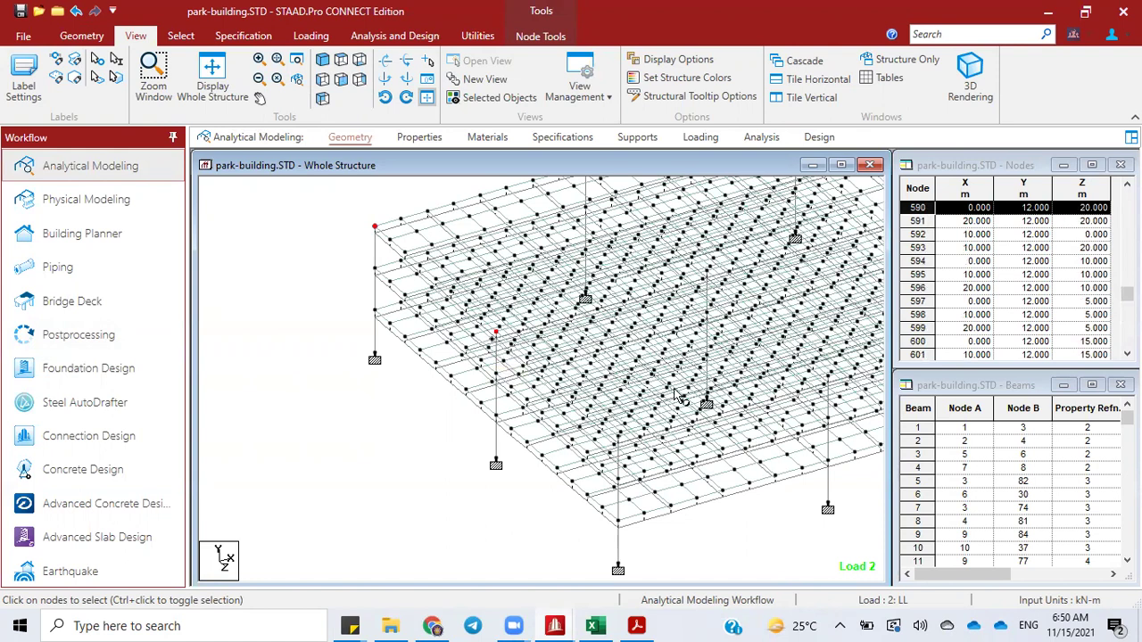
pyautogui.click(571, 400)
pyautogui.scroll(1, 605, 409)
pyautogui.scroll(-1, 604, 409)
pyautogui.scroll(-1, 656, 360)
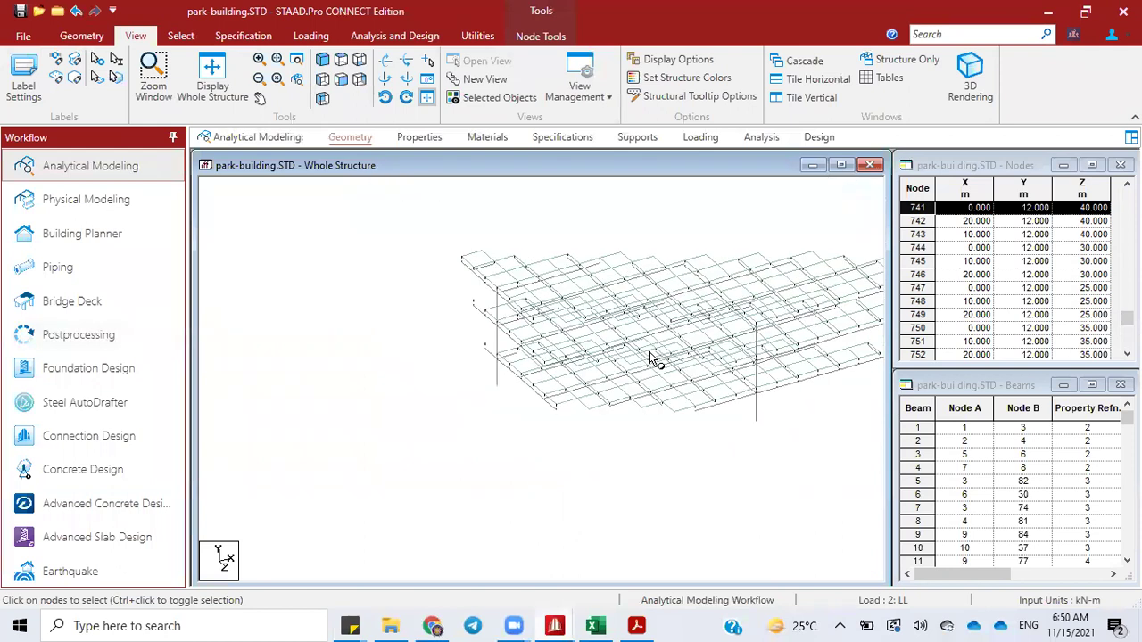
pyautogui.click(341, 78)
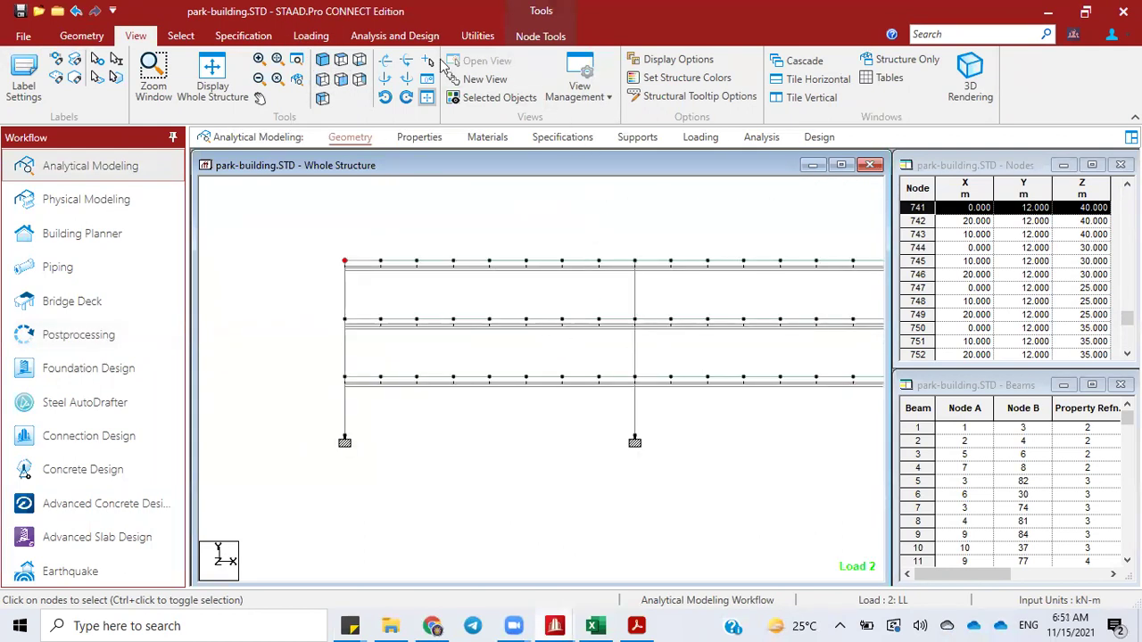
# Start a new load item for load case 3: ELX, and switch to Excel to copy the top-floor force from L21
pyautogui.click(312, 35)
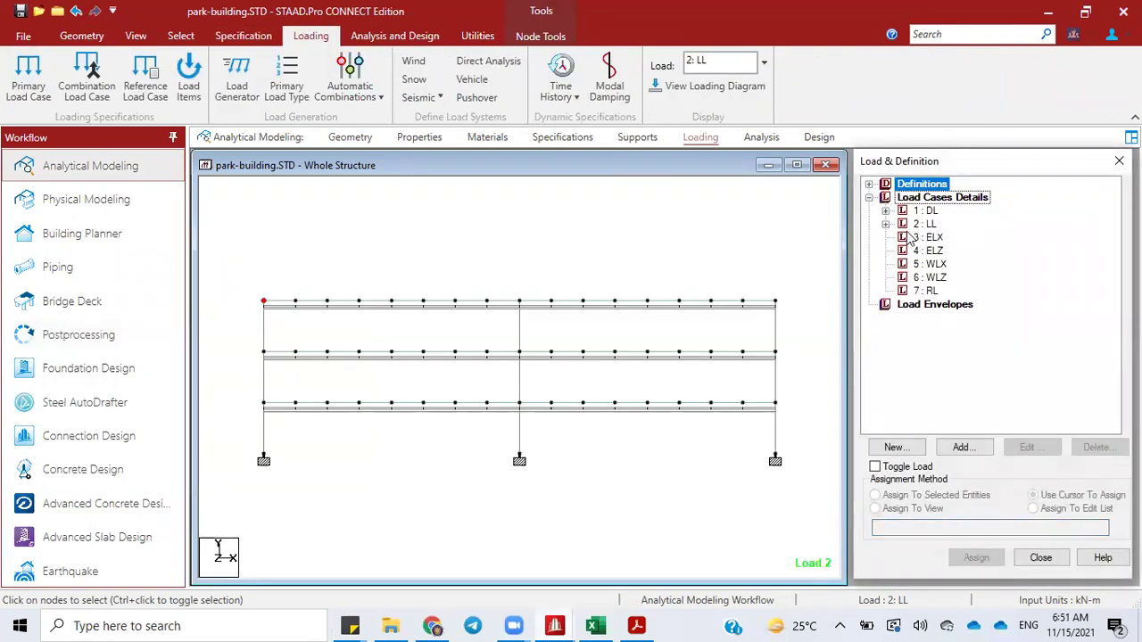
pyautogui.click(931, 238)
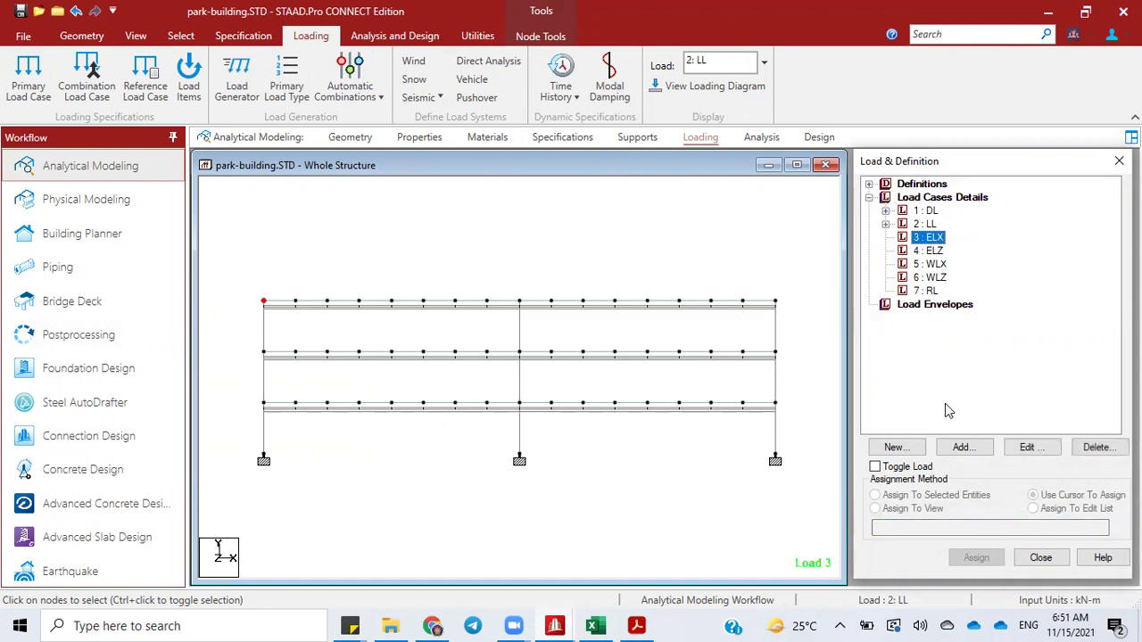
pyautogui.click(960, 449)
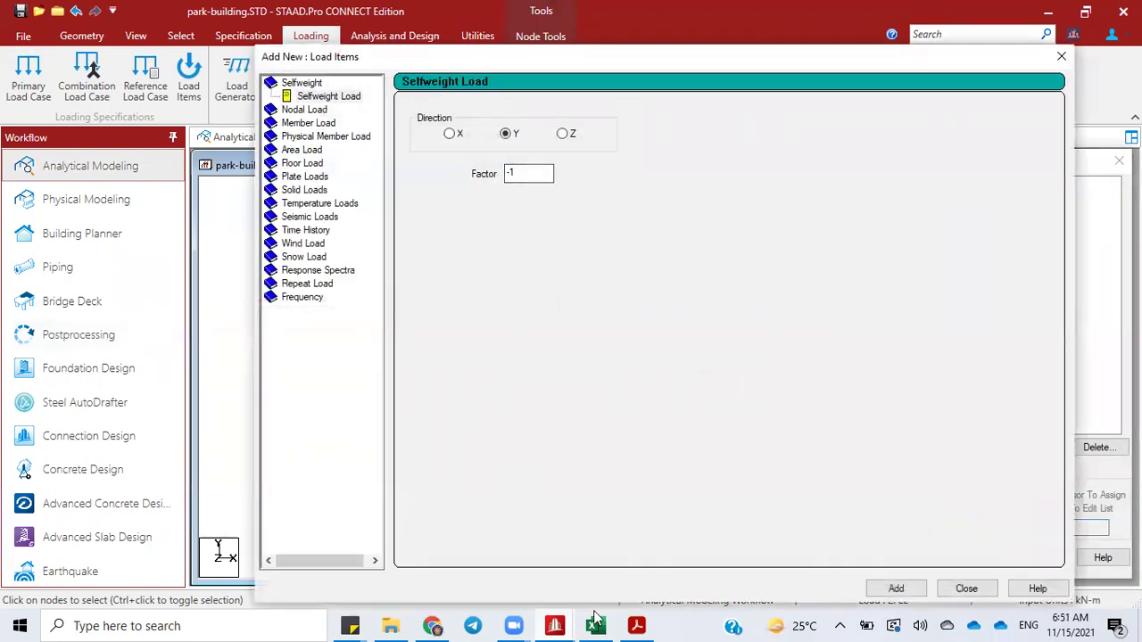
pyautogui.click(591, 624)
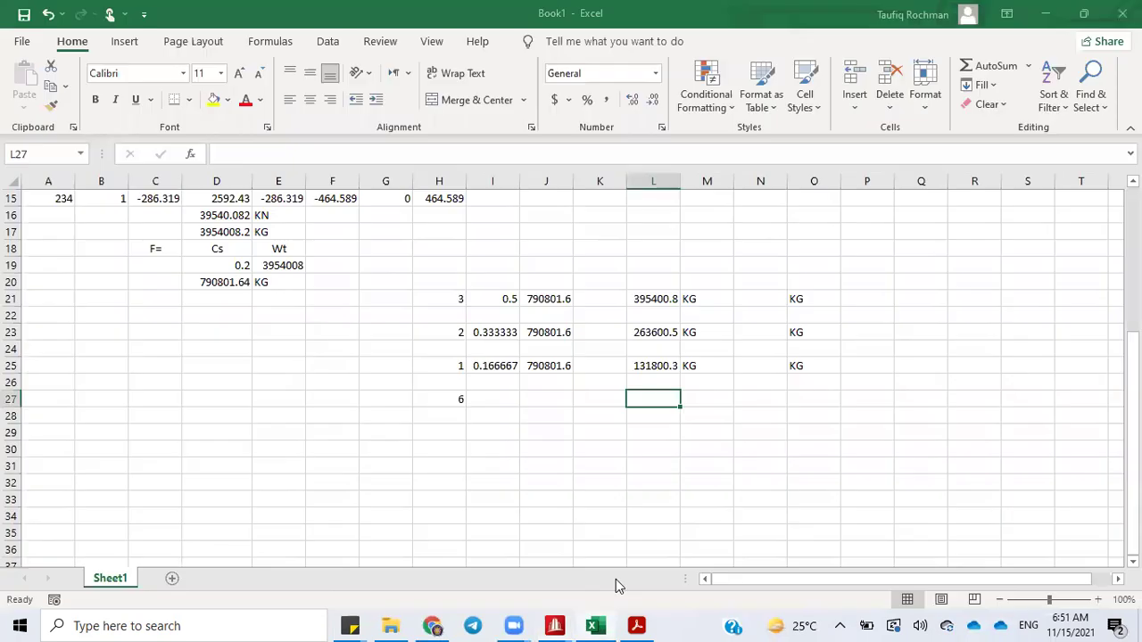
pyautogui.click(664, 308)
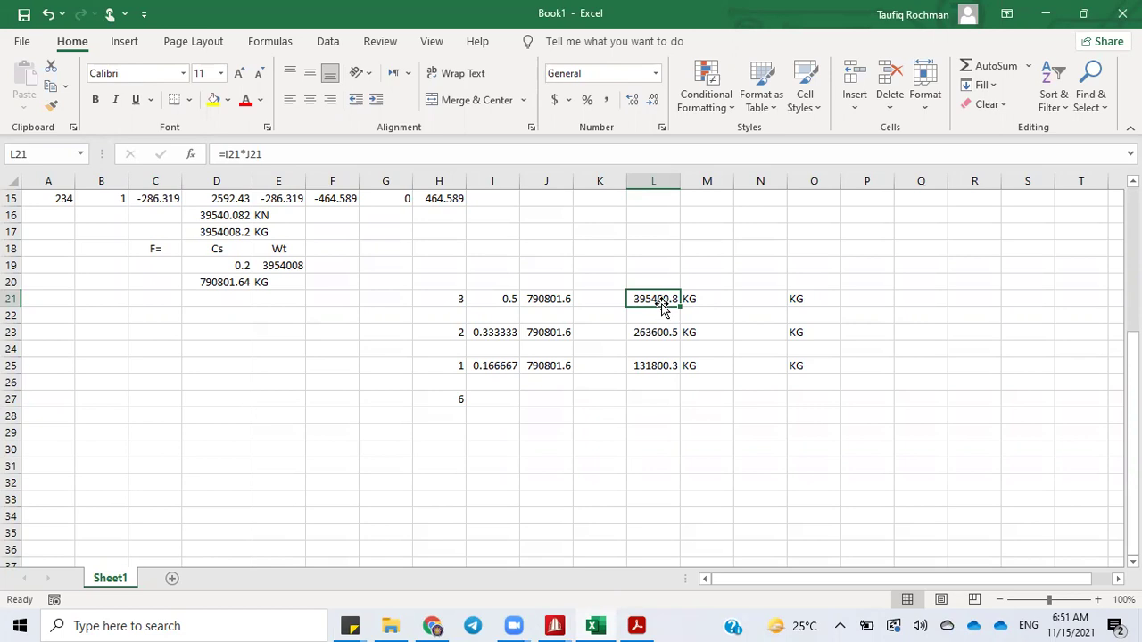
pyautogui.rightClick(669, 299)
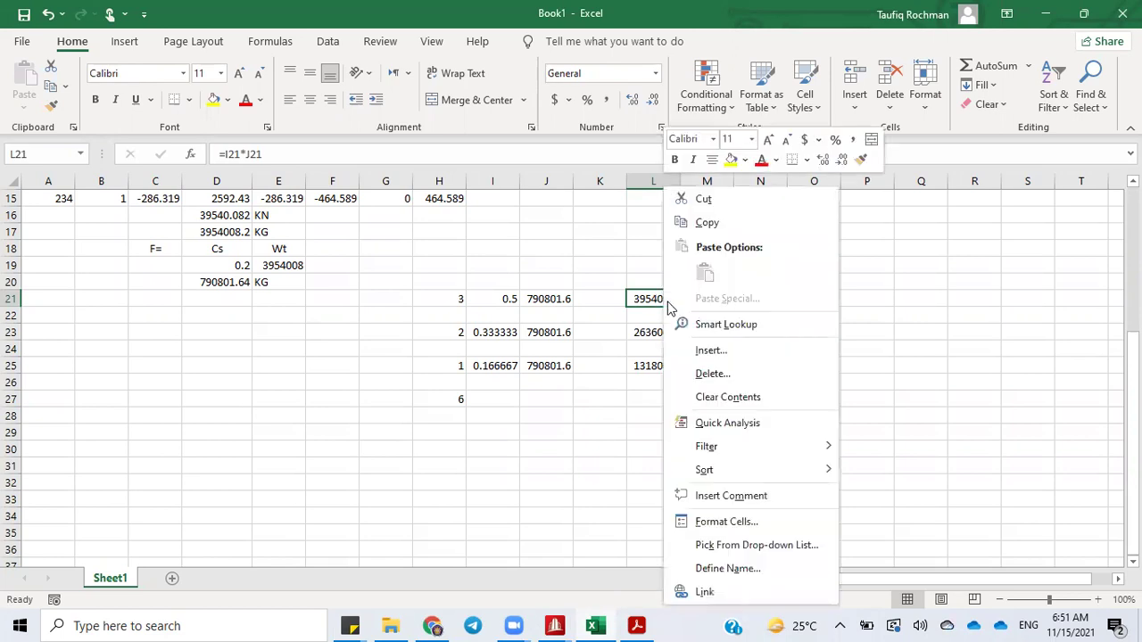
pyautogui.click(708, 223)
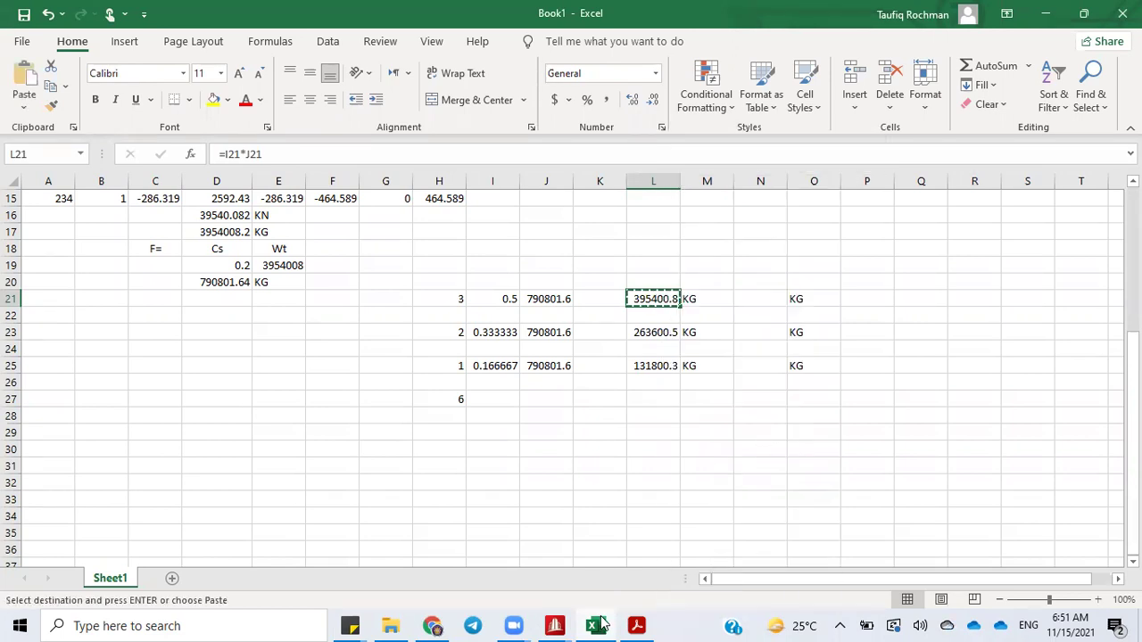
# Switch to STAAD.Pro and add a nodal load with Fx 395400.82 kg to load case ELX
pyautogui.moveTo(562, 615)
pyautogui.click(624, 548)
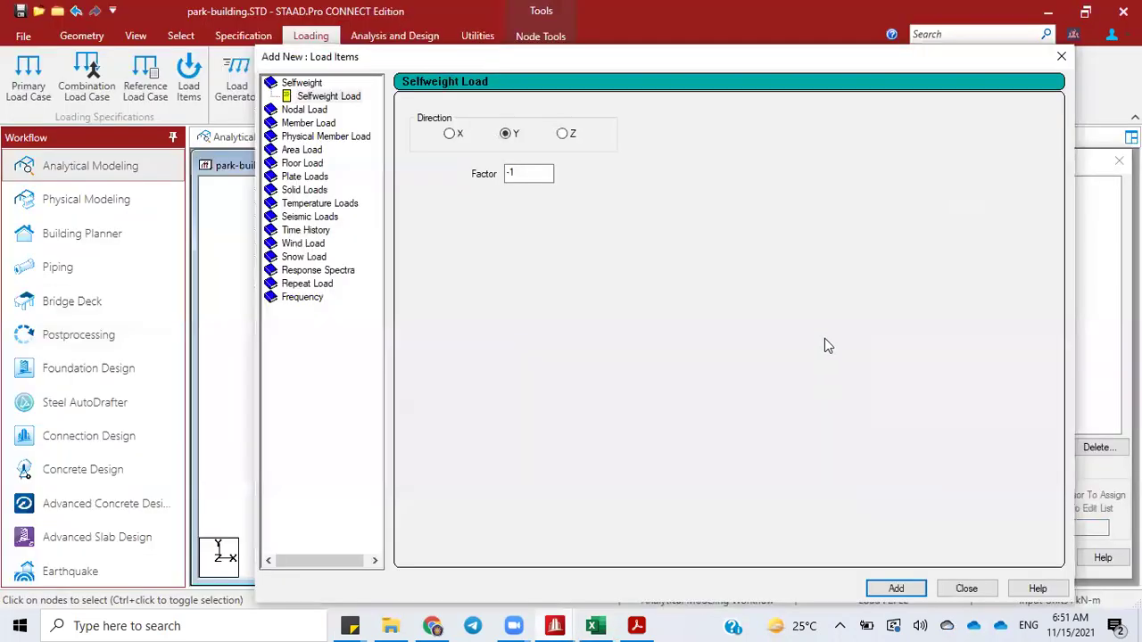
pyautogui.click(304, 108)
pyautogui.doubleClick(440, 127)
pyautogui.rightClick(440, 130)
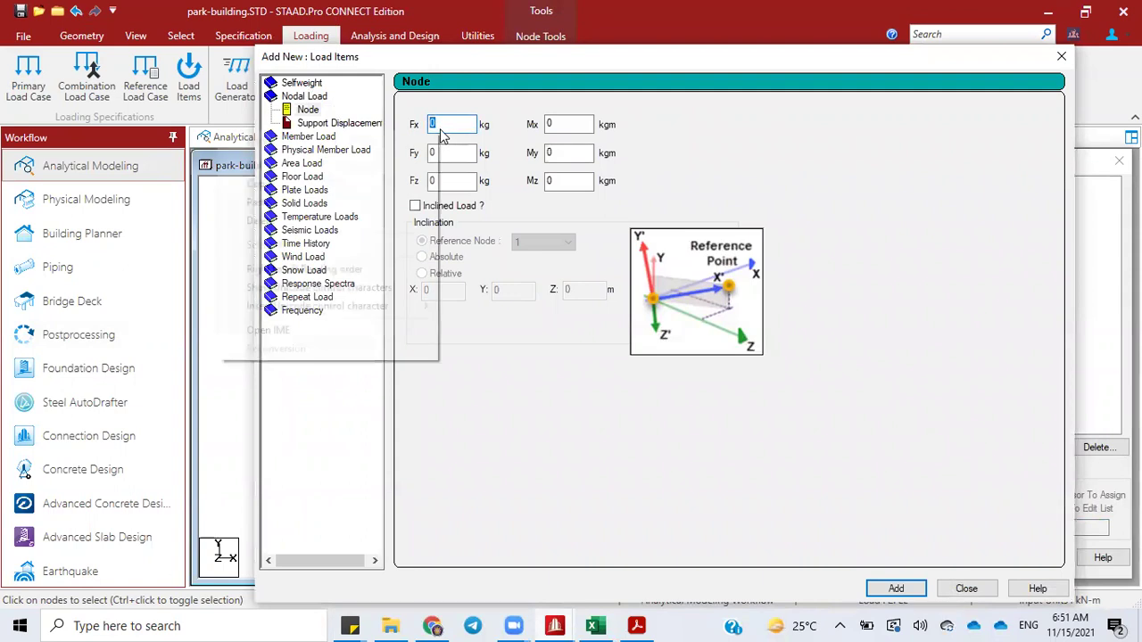
pyautogui.click(355, 196)
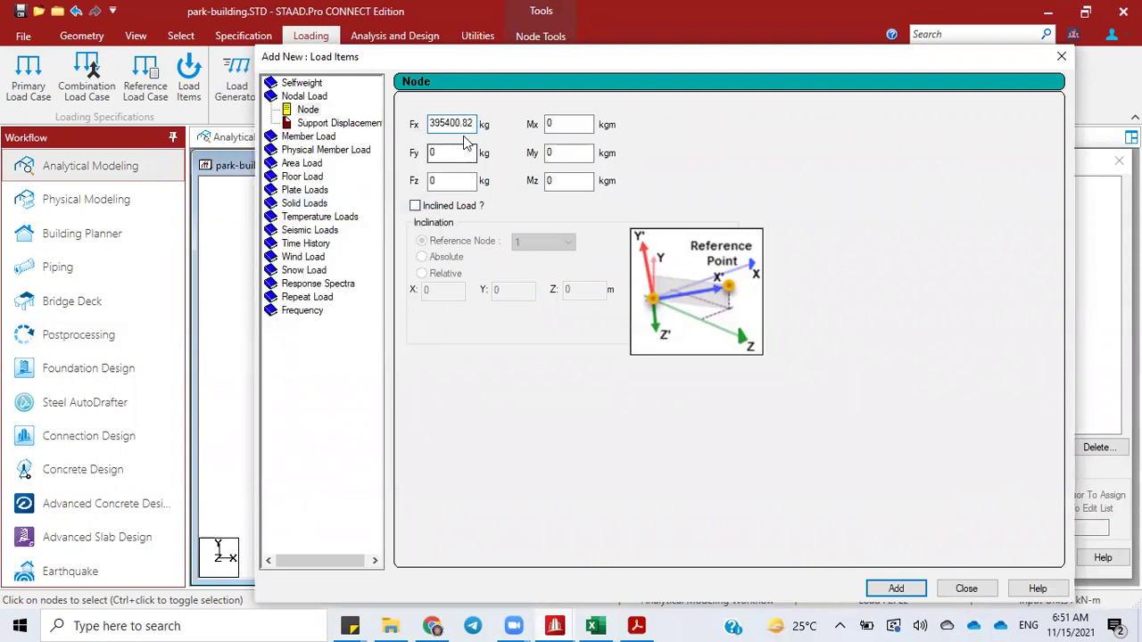
pyautogui.click(902, 588)
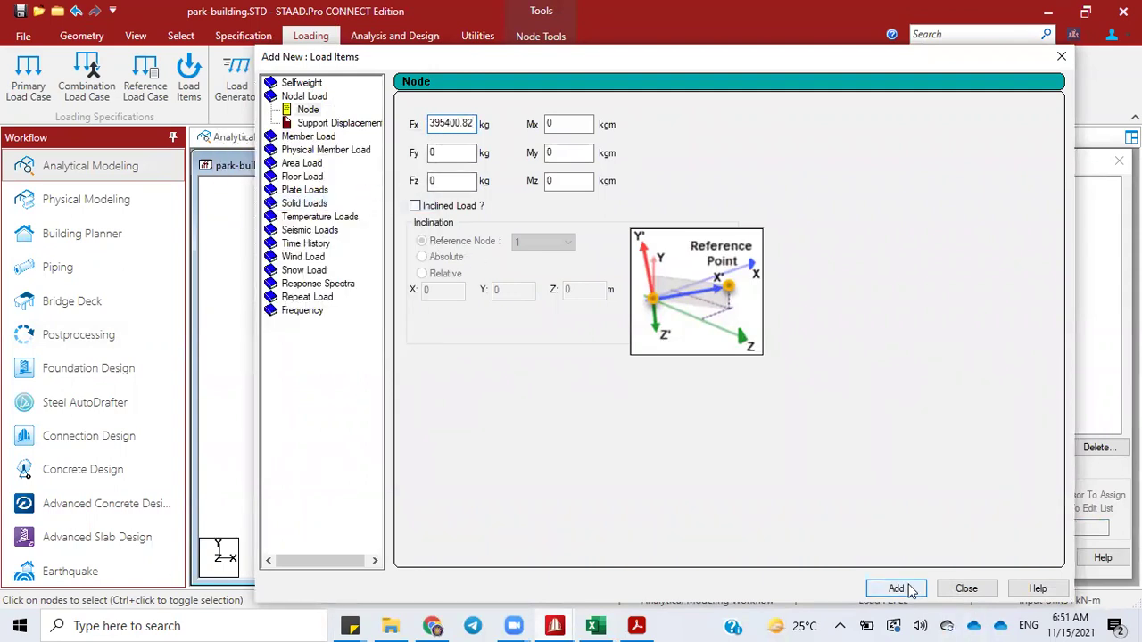
pyautogui.click(719, 371)
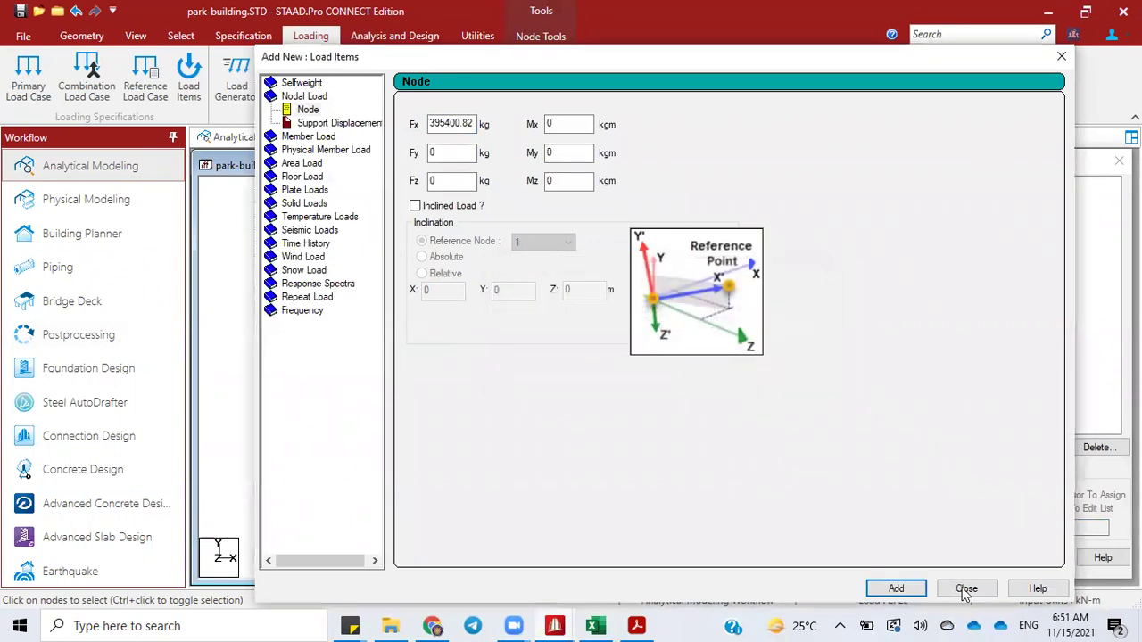
pyautogui.click(966, 588)
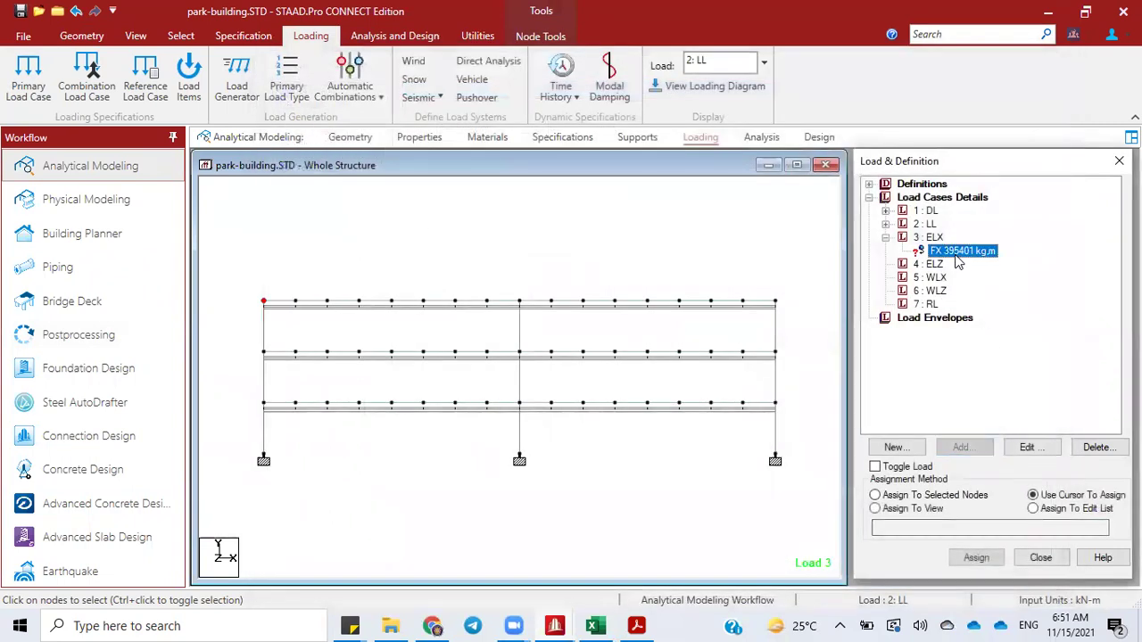
# Assign the FX 395401 kg load to the selected roof nodes 588, 590 and 741
pyautogui.click(978, 497)
pyautogui.click(976, 557)
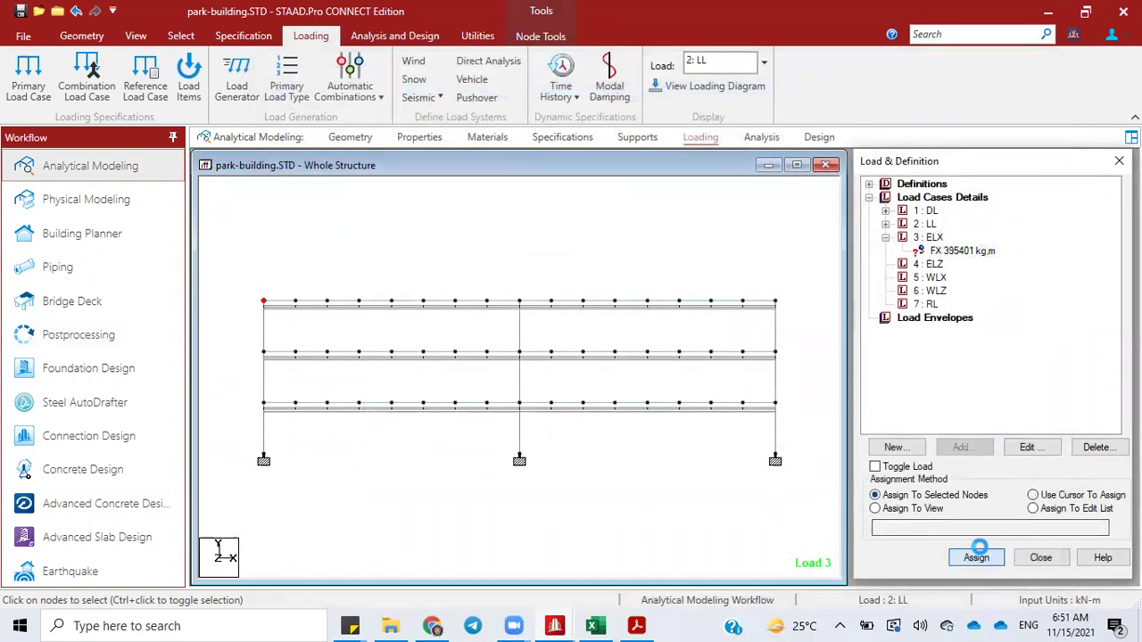
pyautogui.click(1016, 412)
pyautogui.moveTo(486, 333); pyautogui.dragTo(569, 309, button='middle')
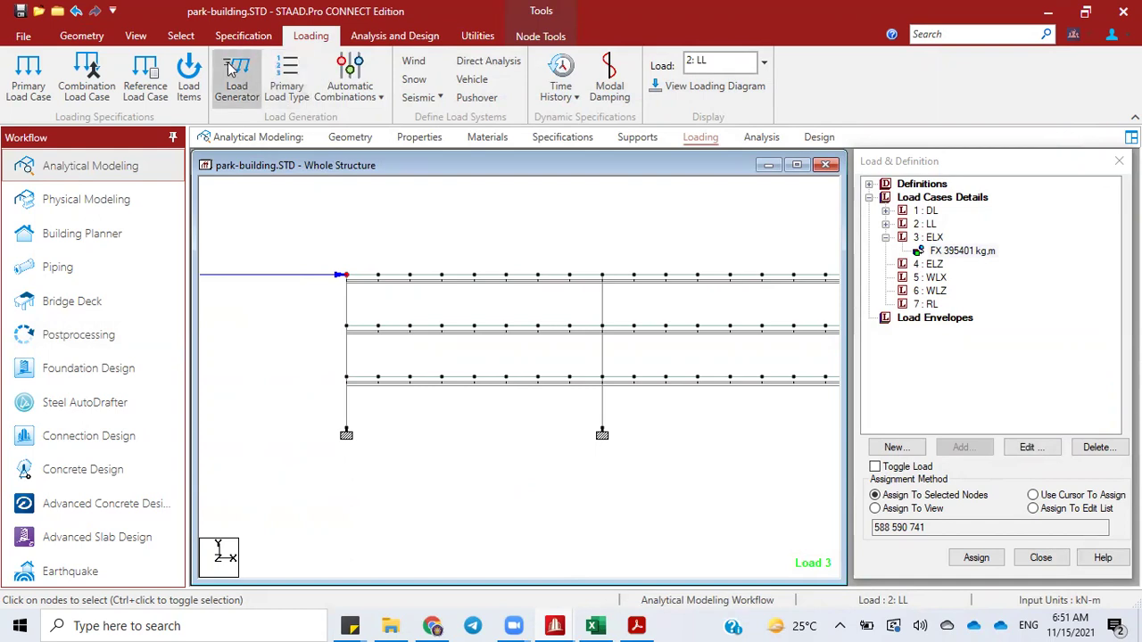
# Activate the Nodes Cursor, select the middle-level column nodes along the X = 0 edge in isometric view, and return to the X-Y elevation
pyautogui.click(134, 36)
pyautogui.moveTo(404, 294); pyautogui.dragTo(295, 253, button='middle')
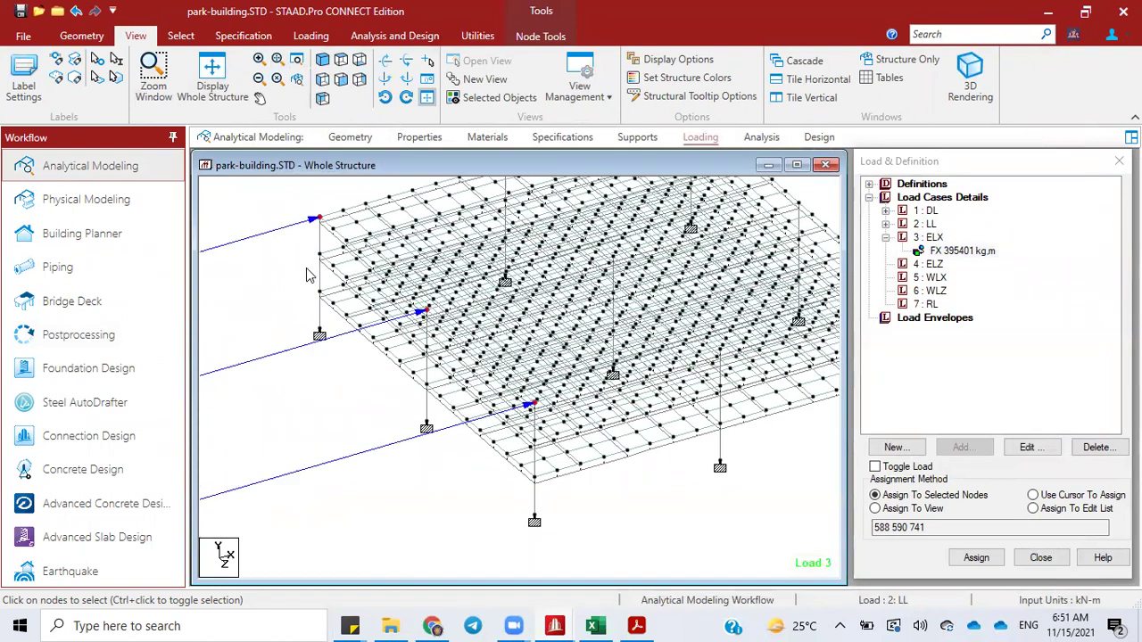
pyautogui.rightClick(294, 268)
pyautogui.moveTo(337, 364)
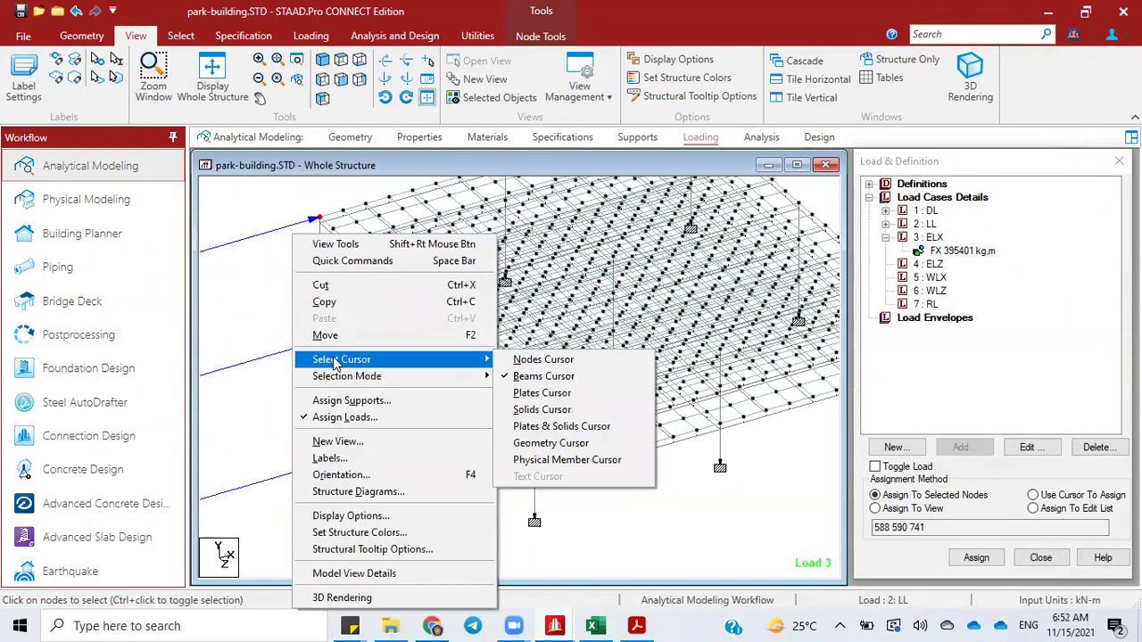
pyautogui.click(543, 359)
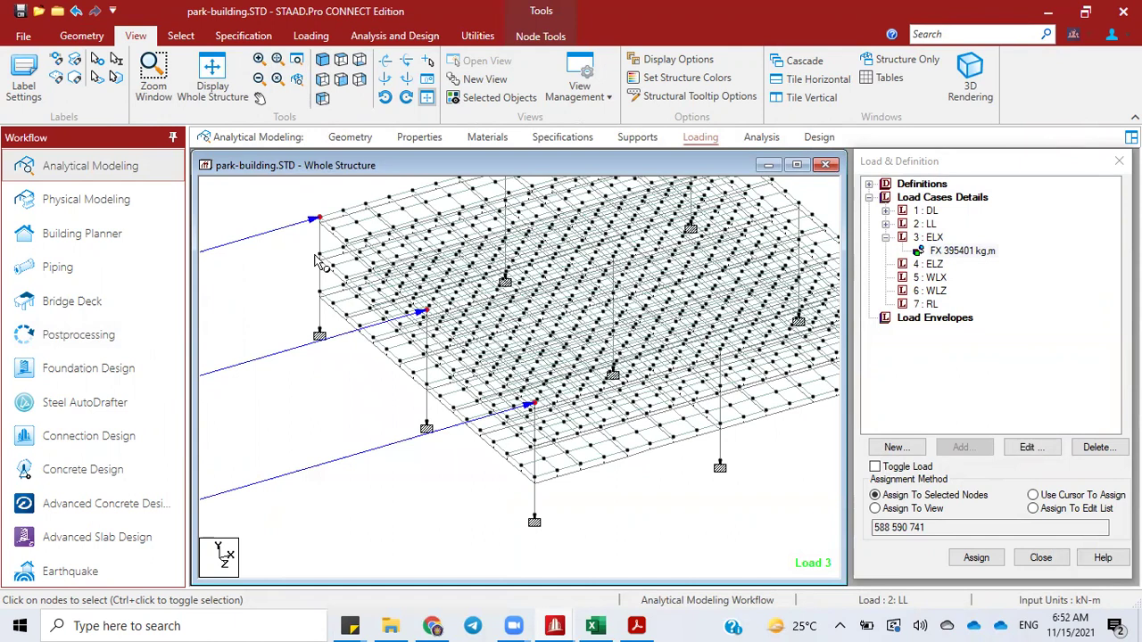
pyautogui.keyDown('ctrl'); pyautogui.click(426, 347); pyautogui.keyUp('ctrl')
pyautogui.click(341, 79)
pyautogui.moveTo(456, 319); pyautogui.dragTo(688, 308, button='middle')
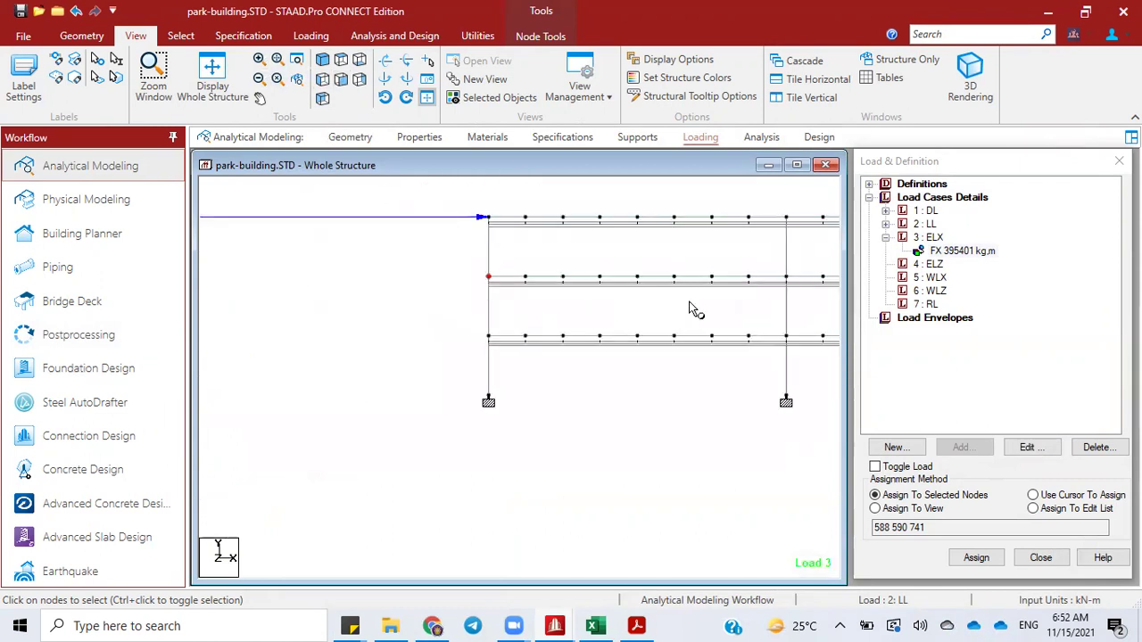
# Switch to Excel and copy the second-level force from cell L23
pyautogui.click(606, 625)
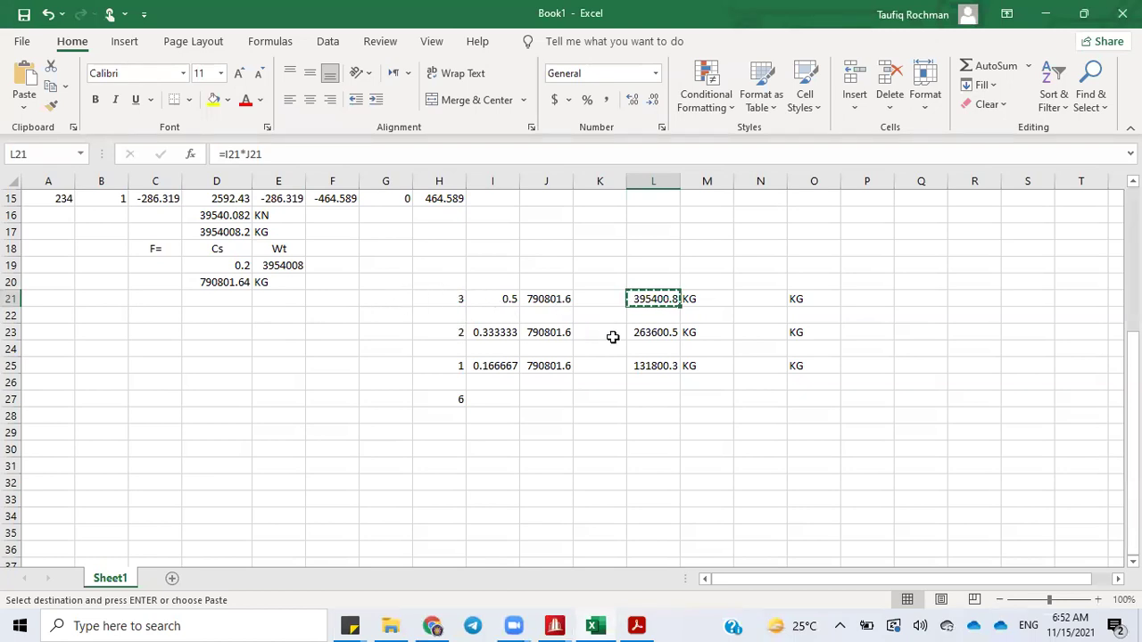
pyautogui.click(660, 332)
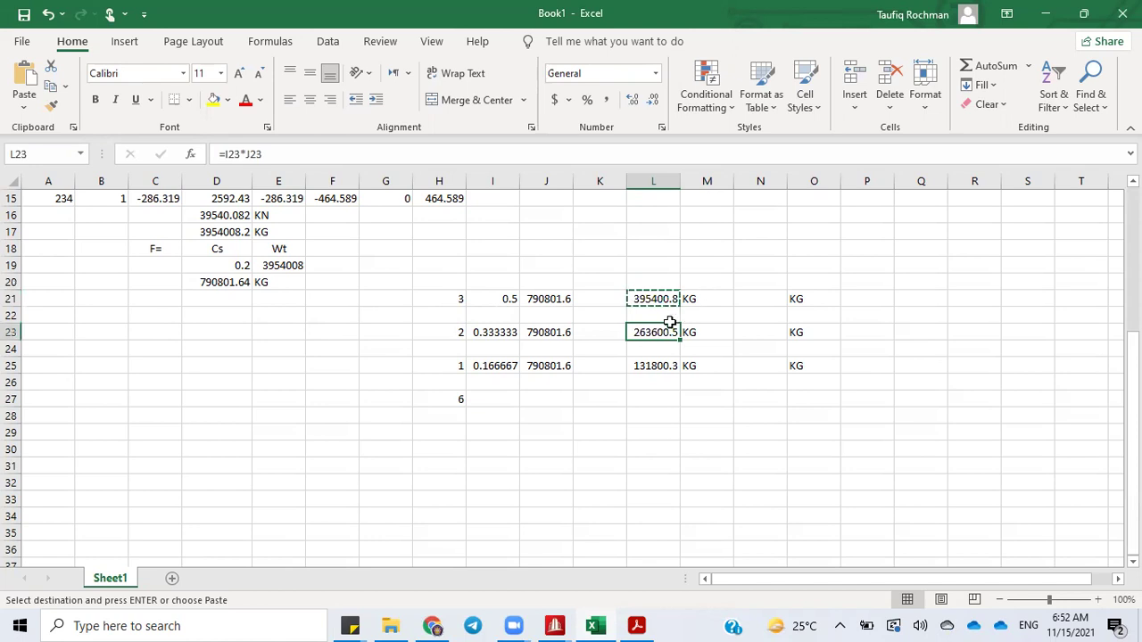
pyautogui.rightClick(661, 339)
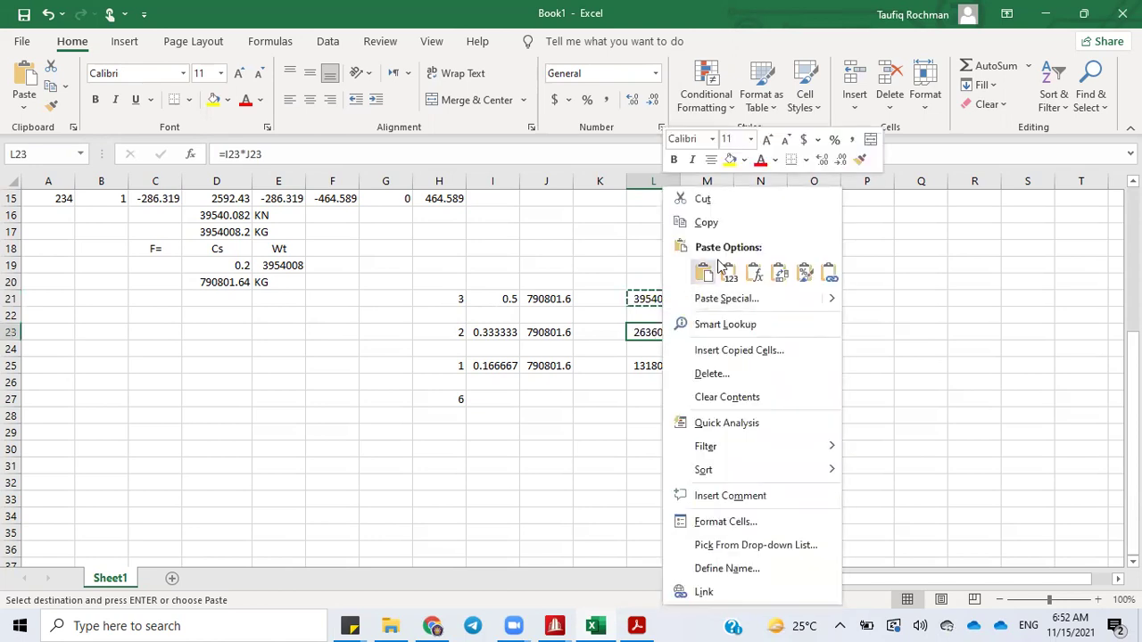
pyautogui.click(719, 224)
# In STAAD.Pro, add a nodal load with Fx 263600.5467 kg to load case ELX and assign it to the selected nodes 299, 301 and 452
pyautogui.click(555, 624)
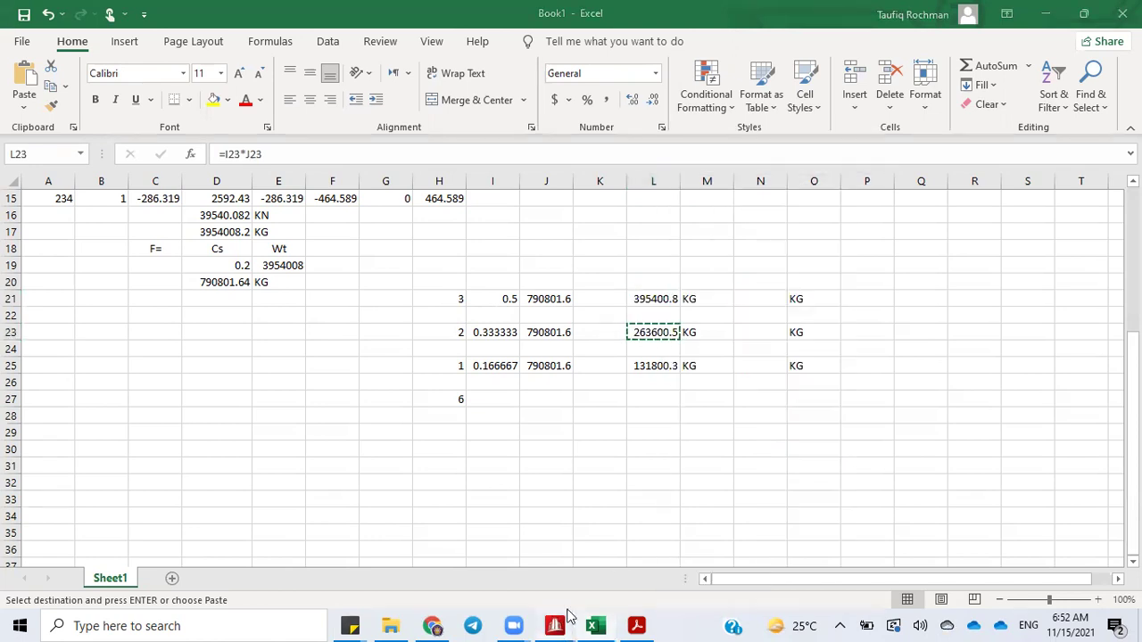
pyautogui.click(678, 555)
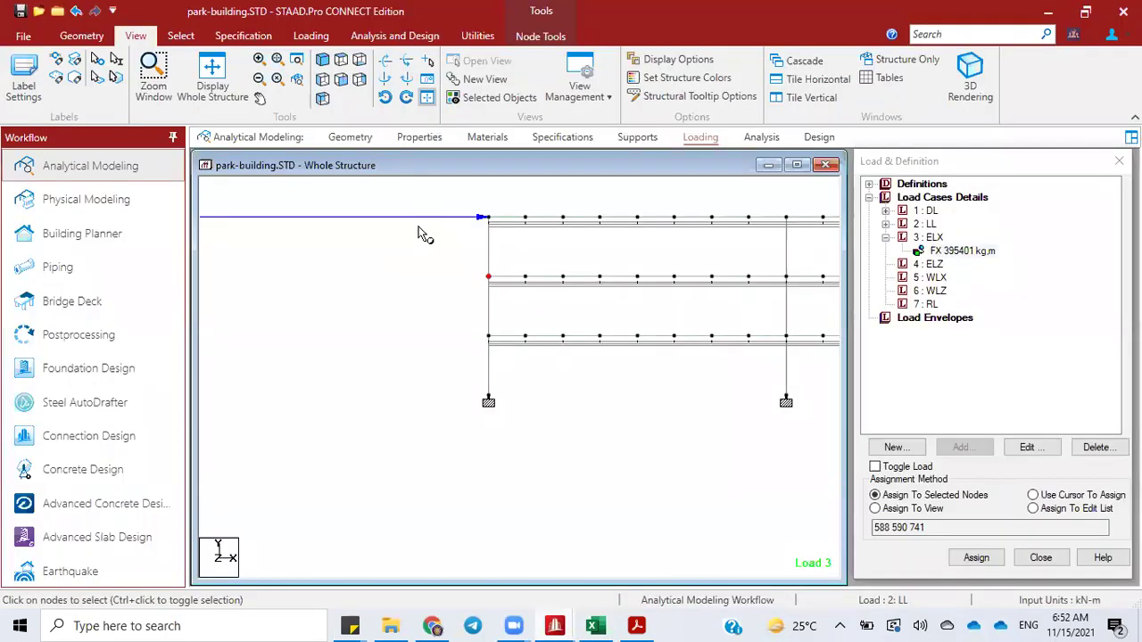
pyautogui.click(931, 240)
pyautogui.click(993, 448)
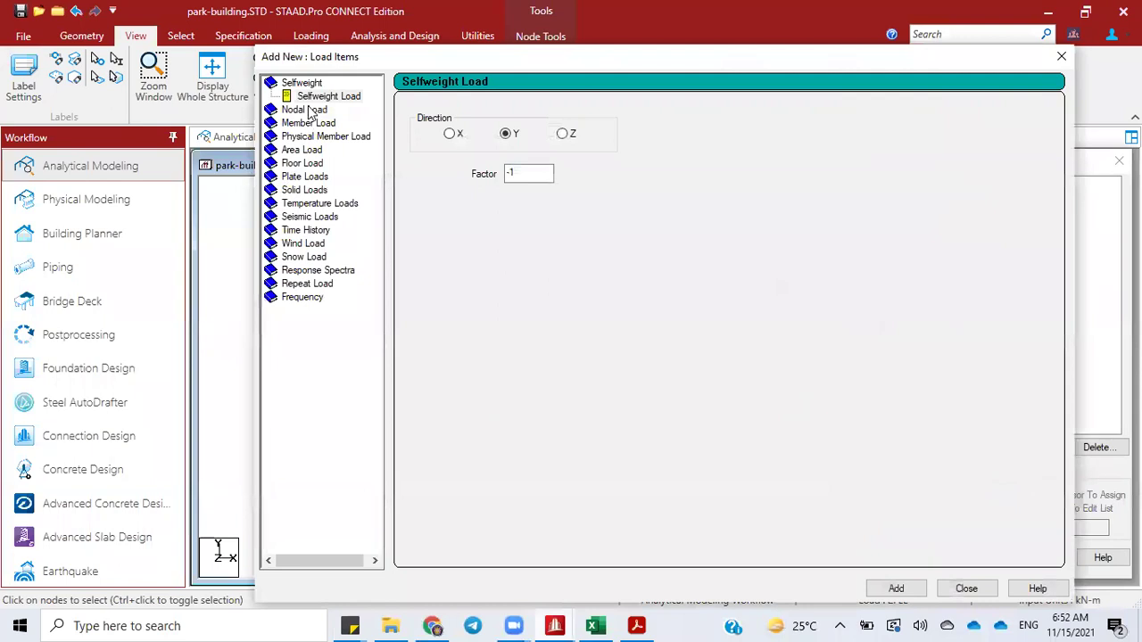
pyautogui.click(309, 112)
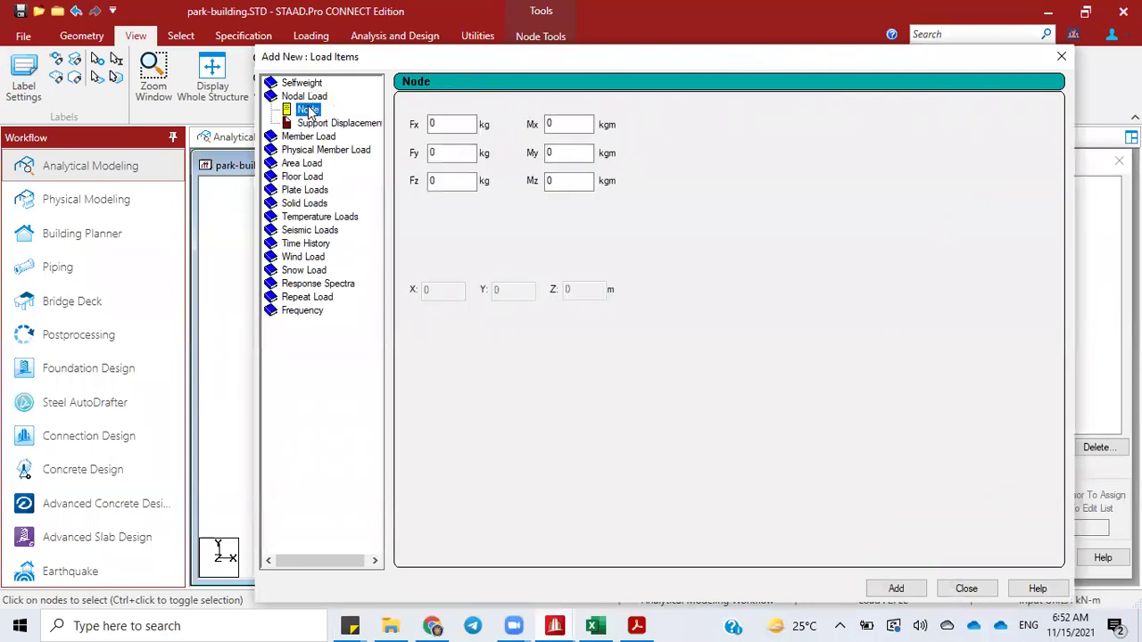
pyautogui.rightClick(448, 124)
pyautogui.click(344, 197)
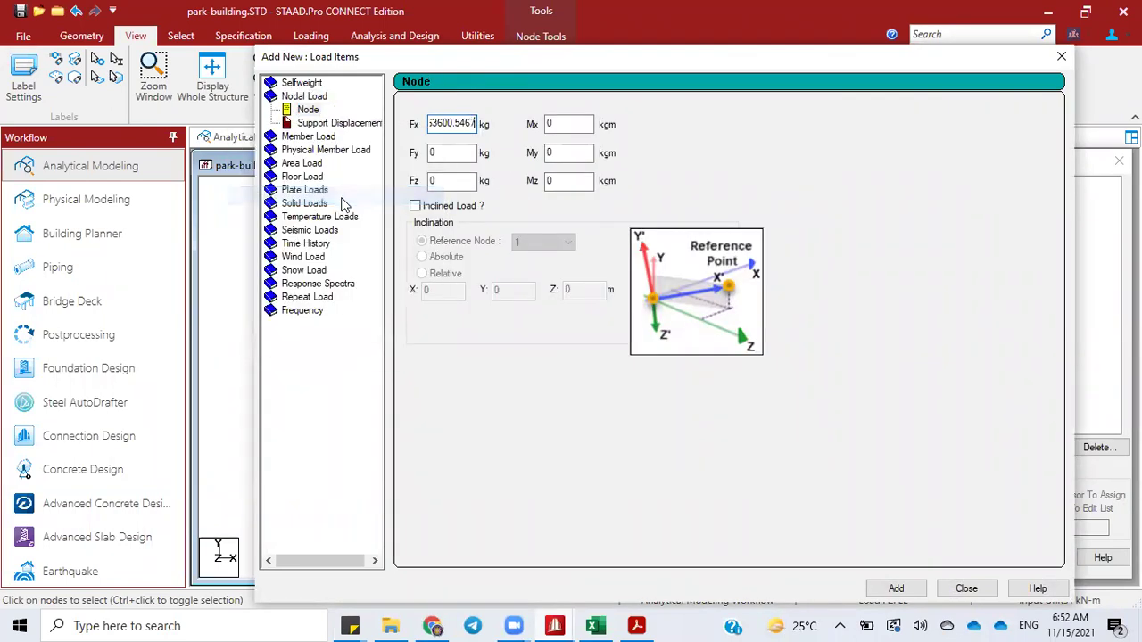
pyautogui.click(896, 589)
pyautogui.click(953, 589)
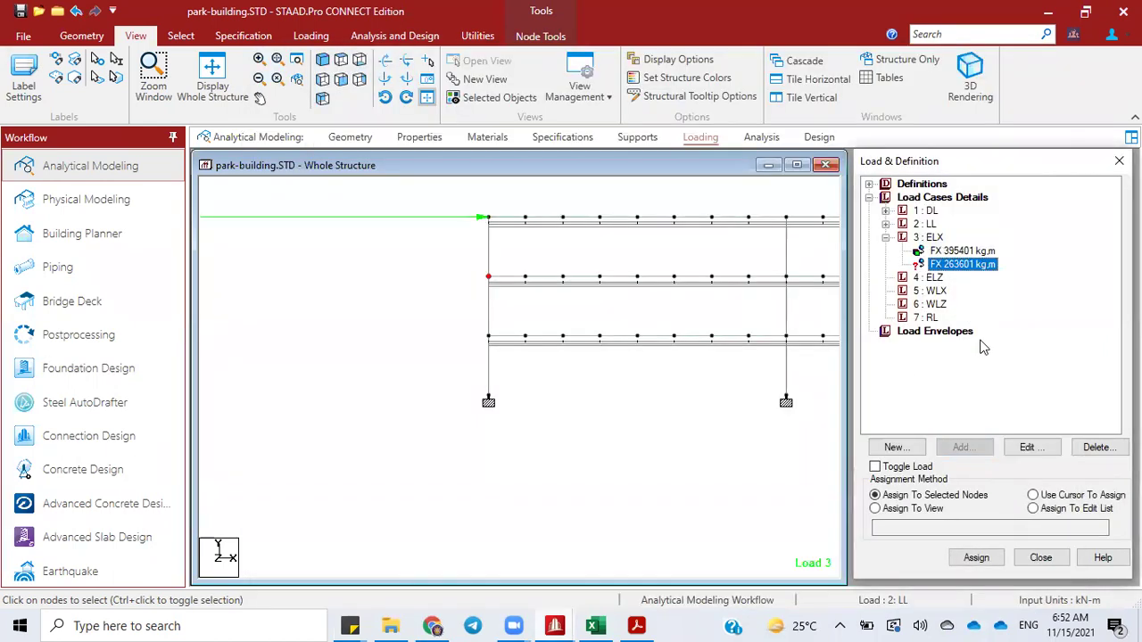
pyautogui.click(974, 557)
pyautogui.click(947, 411)
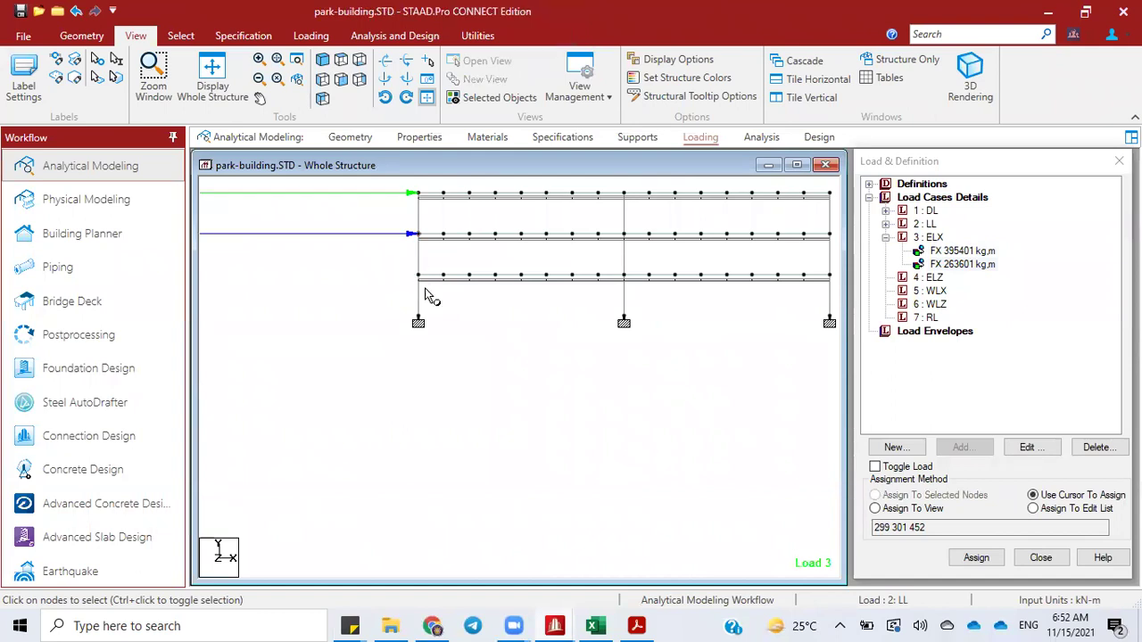
# Select the lowest-floor column nodes along the X = 0 edge in isometric view and return to the X-Y elevation
pyautogui.click(322, 60)
pyautogui.scroll(5, 663, 405)
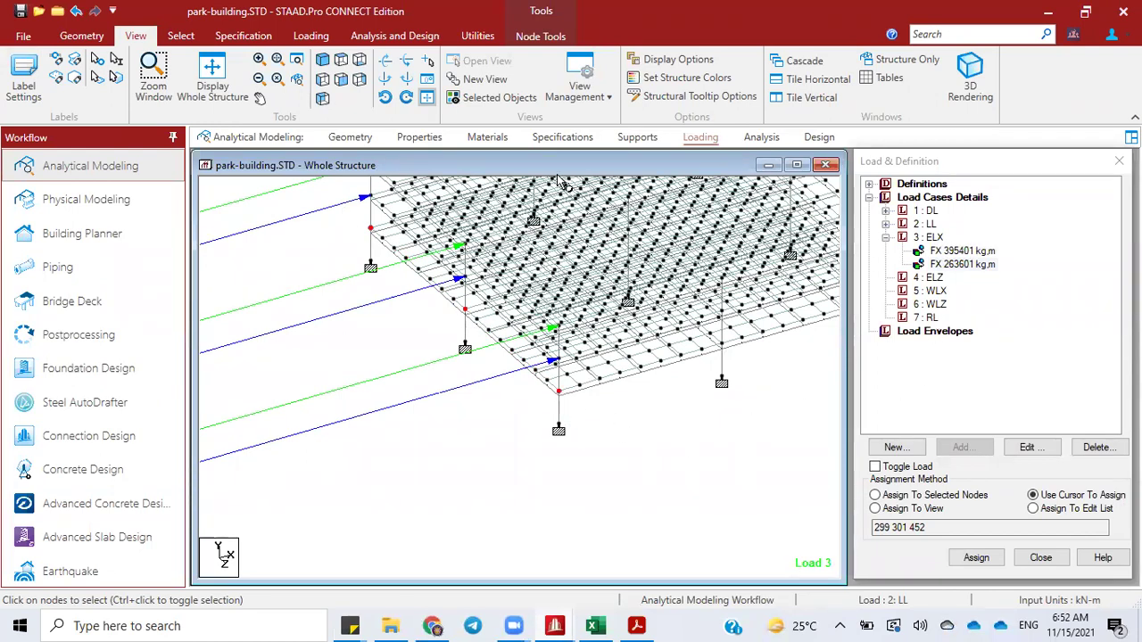
pyautogui.click(340, 78)
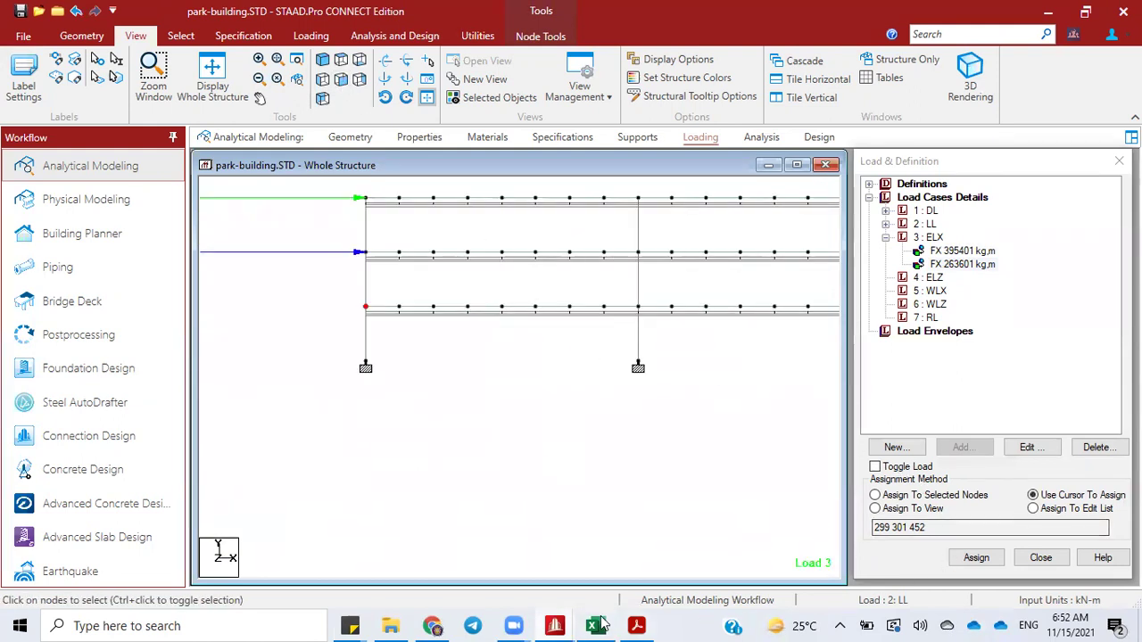
# Switch to Excel and copy the first-level force from cell L25
pyautogui.click(593, 625)
pyautogui.click(651, 366)
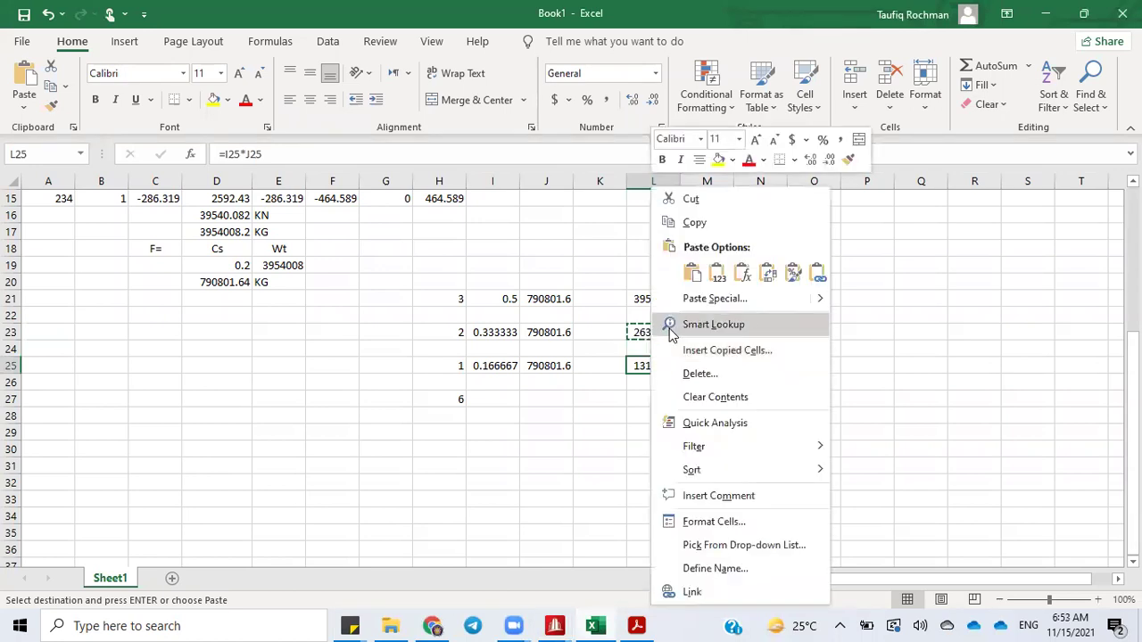
pyautogui.rightClick(665, 366)
pyautogui.click(696, 225)
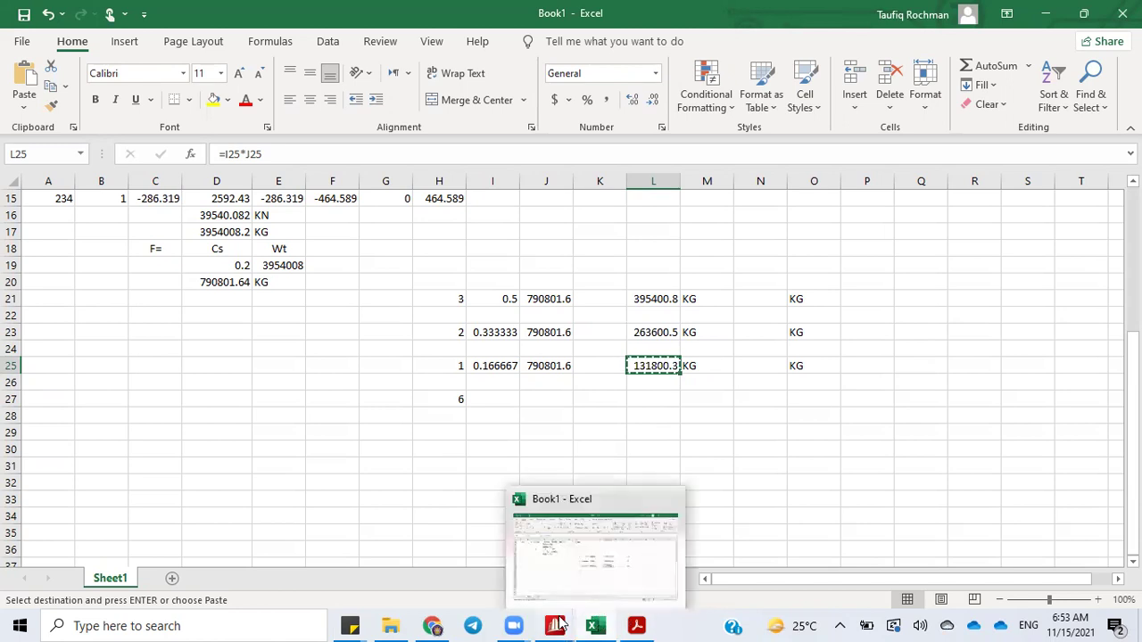
# Switch to STAAD.Pro and add a nodal load with Fx 131800 kg to load case ELX from the copied first-level force
pyautogui.moveTo(560, 624)
pyautogui.click(601, 575)
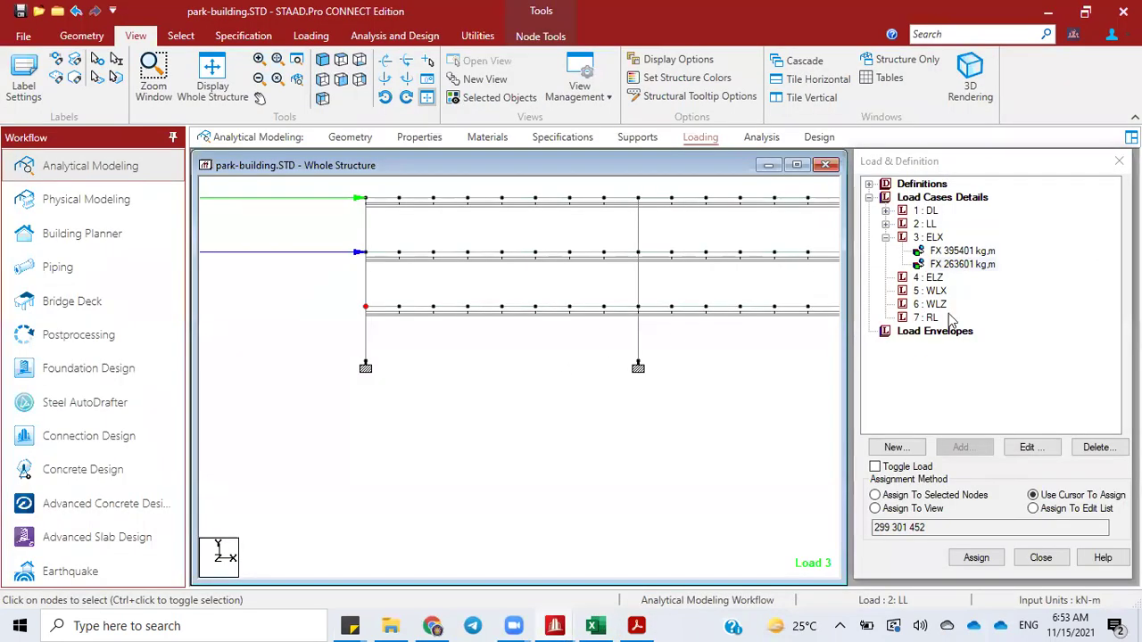
pyautogui.click(958, 264)
pyautogui.click(933, 237)
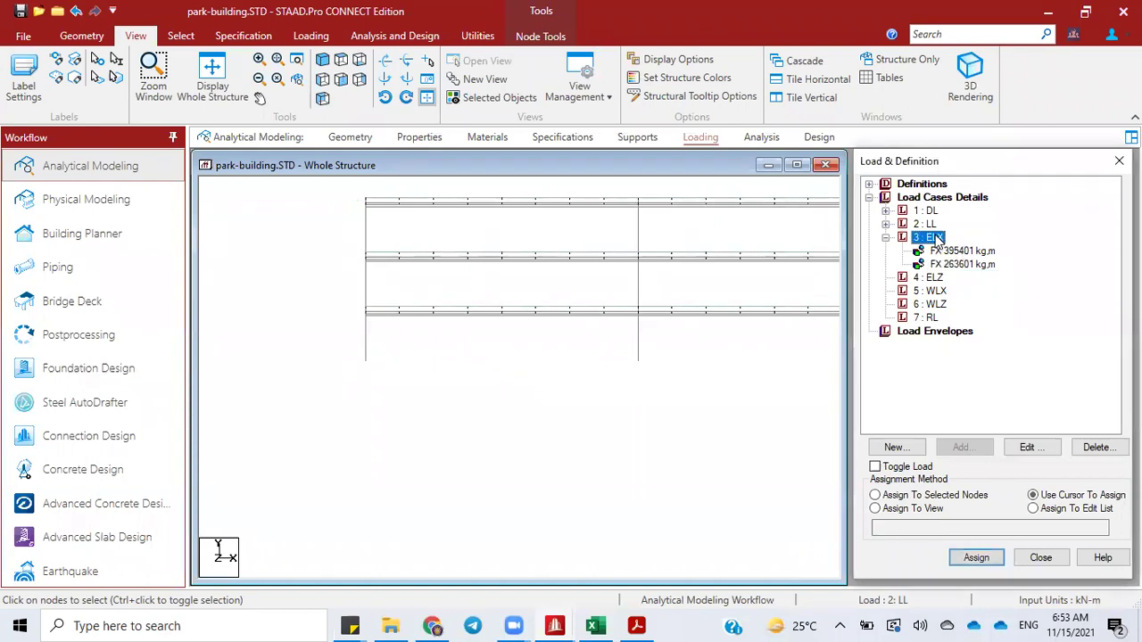
pyautogui.click(979, 447)
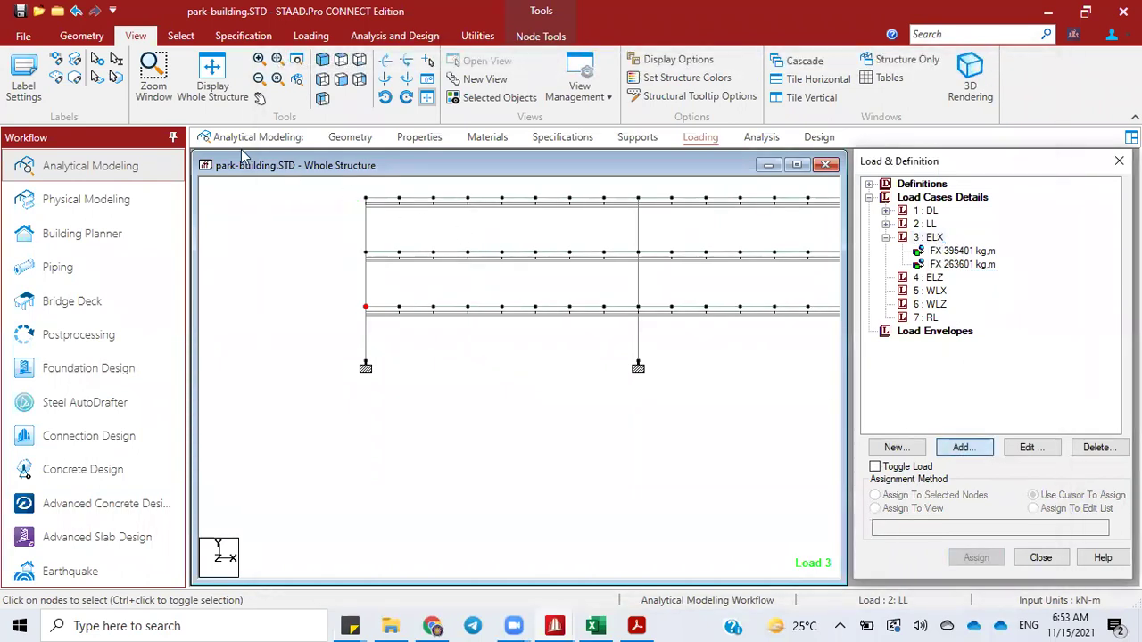
pyautogui.click(312, 109)
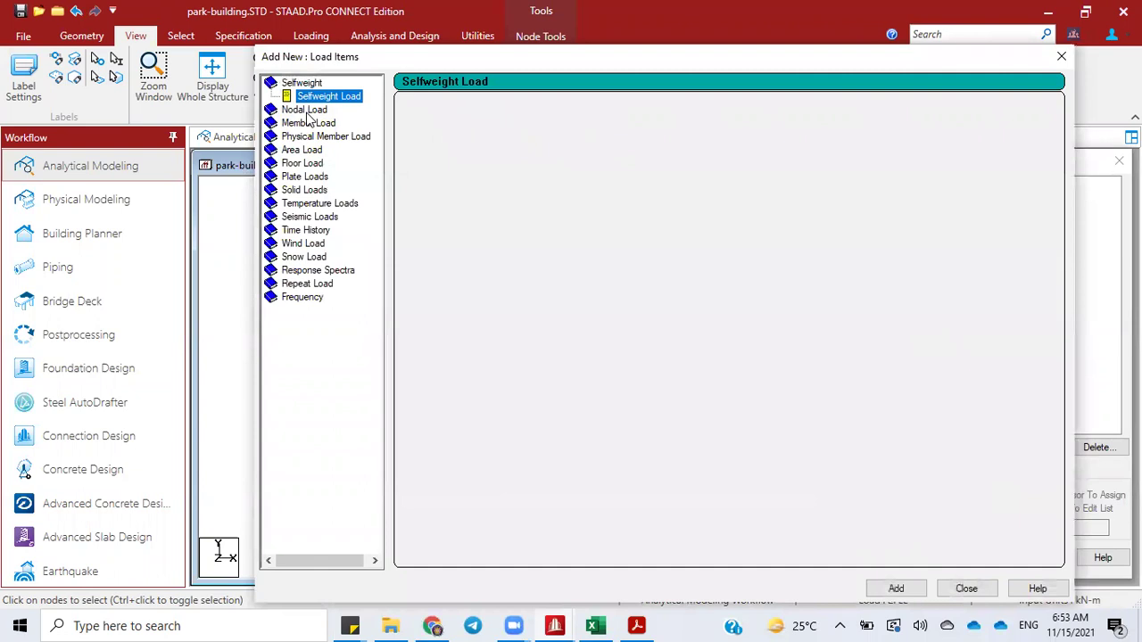
pyautogui.click(448, 124)
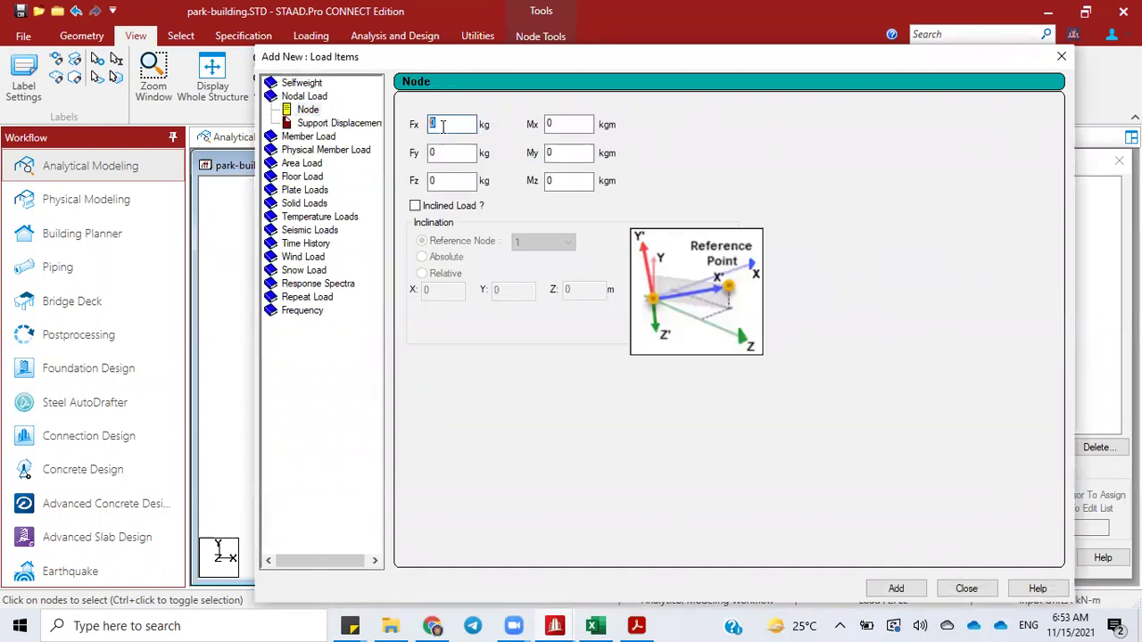
pyautogui.rightClick(443, 126)
pyautogui.click(272, 199)
pyautogui.click(896, 589)
pyautogui.click(965, 589)
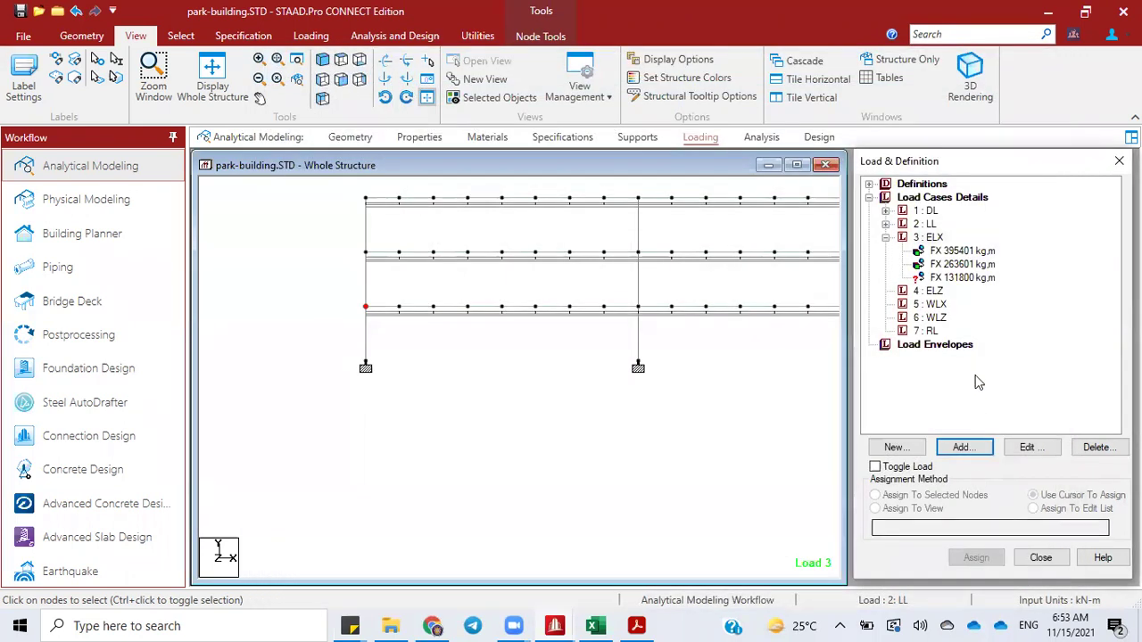
# Assign the FX 131800 kg load to the selected nodes 3, 6 and 161 and check the ELX loads on all three floors
pyautogui.click(963, 277)
pyautogui.click(969, 498)
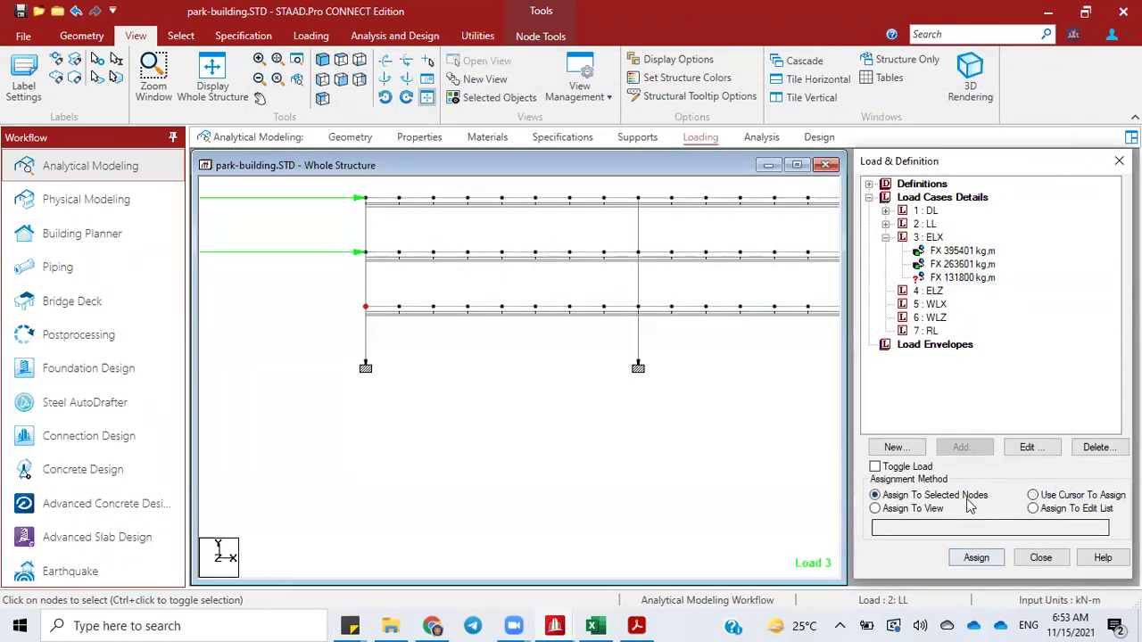
pyautogui.click(976, 557)
pyautogui.click(1020, 412)
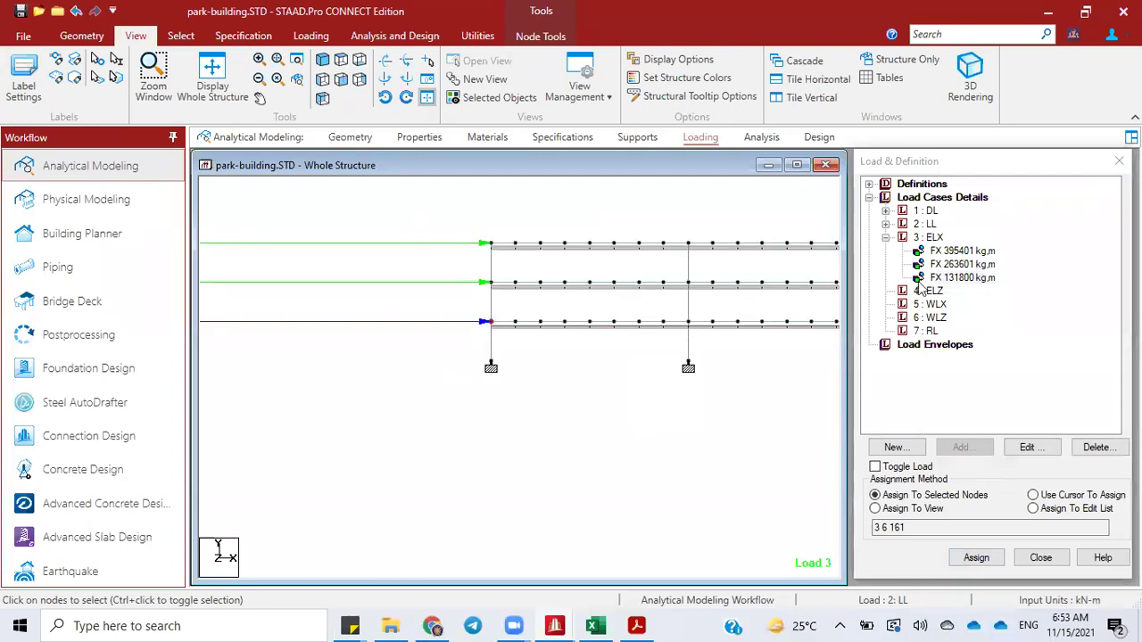
pyautogui.click(935, 237)
pyautogui.click(937, 252)
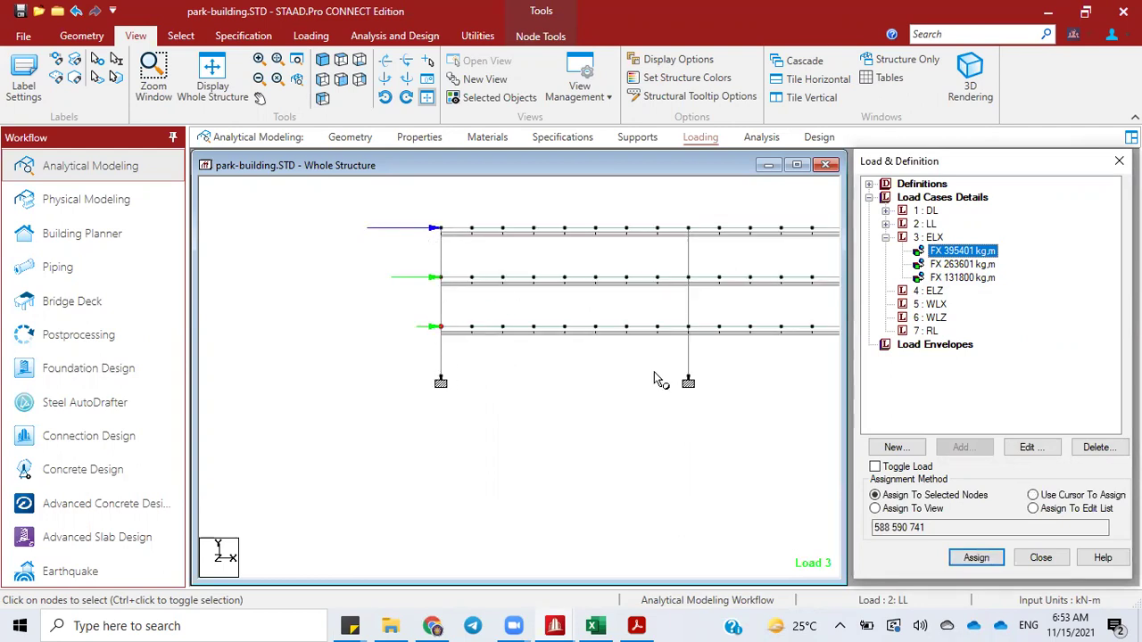
pyautogui.click(466, 364)
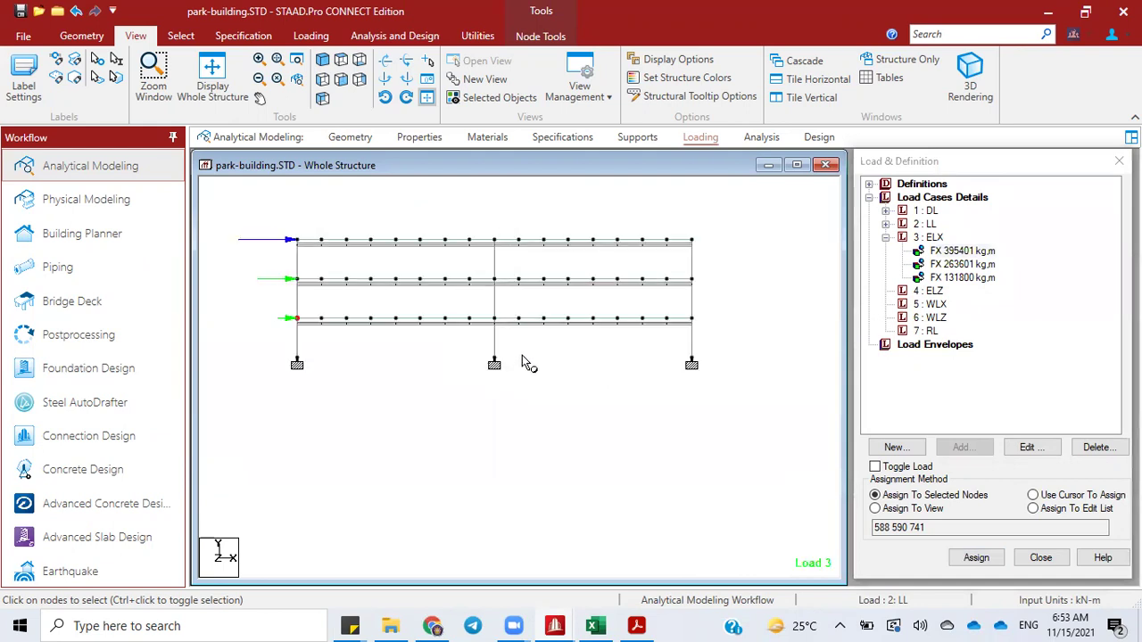
# Make load case ELZ active and select the top-floor column nodes 588, 589 and 669 along the minimum-Z edge
pyautogui.click(932, 291)
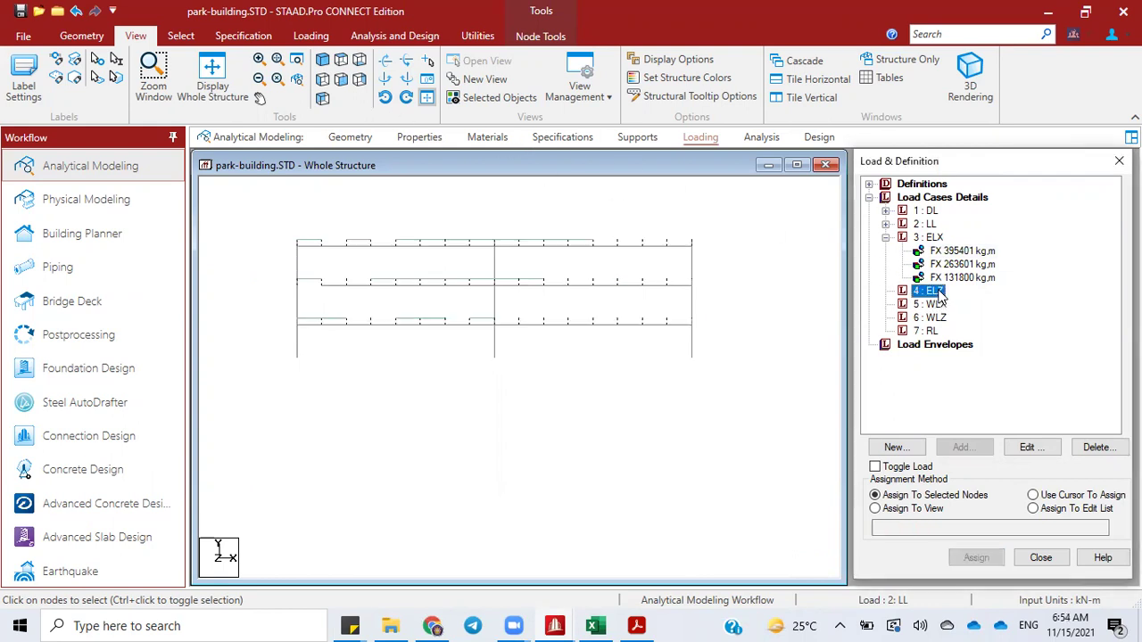
pyautogui.click(323, 61)
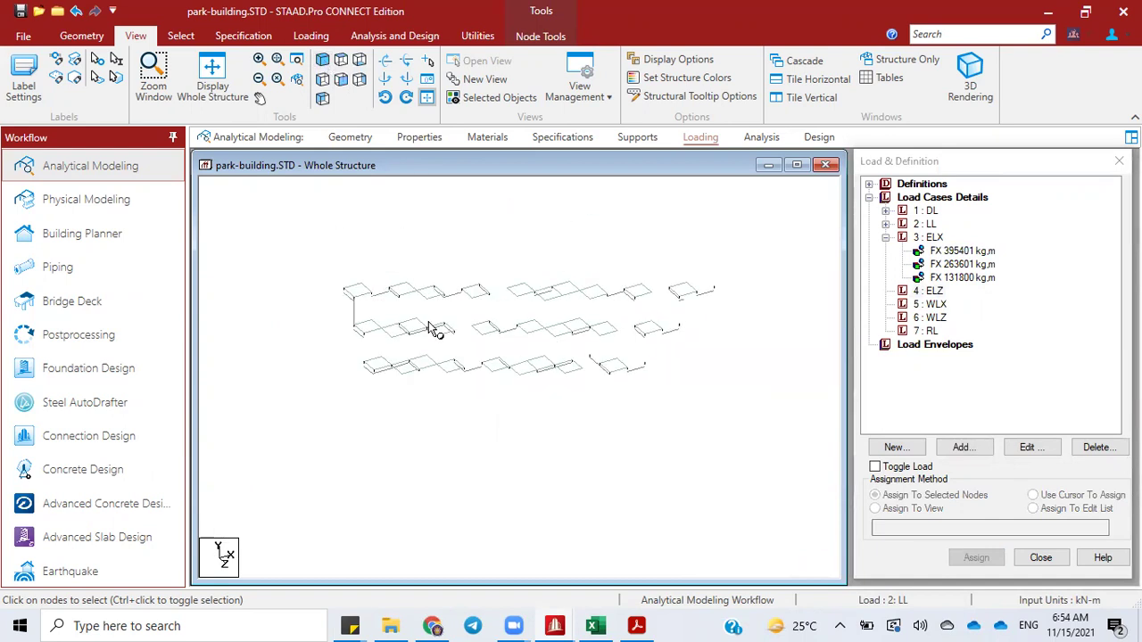
pyautogui.click(386, 80)
pyautogui.click(385, 81)
pyautogui.click(385, 80)
pyautogui.click(386, 80)
pyautogui.click(385, 80)
pyautogui.click(385, 81)
pyautogui.click(385, 81)
pyautogui.scroll(5, 489, 284)
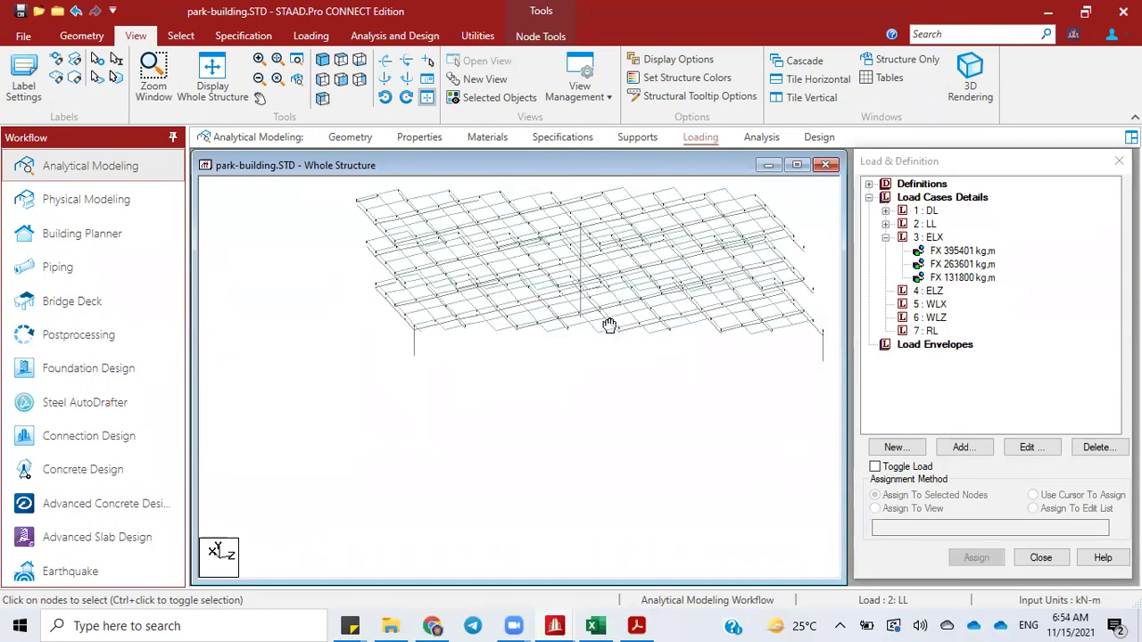
pyautogui.click(385, 80)
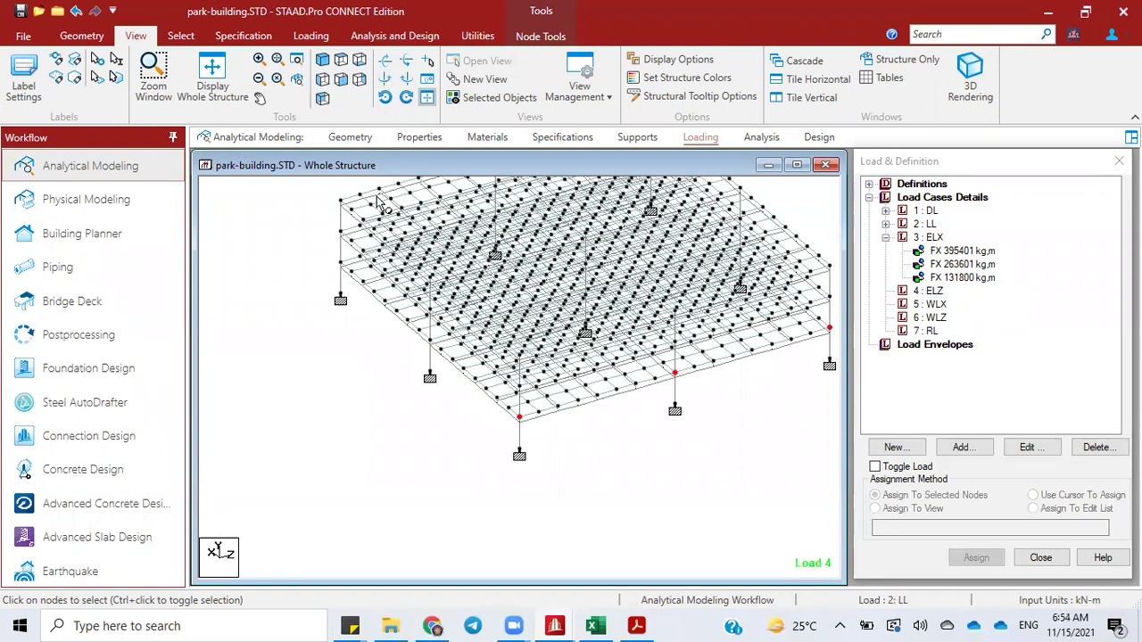
pyautogui.click(340, 202)
pyautogui.scroll(2, 440, 305)
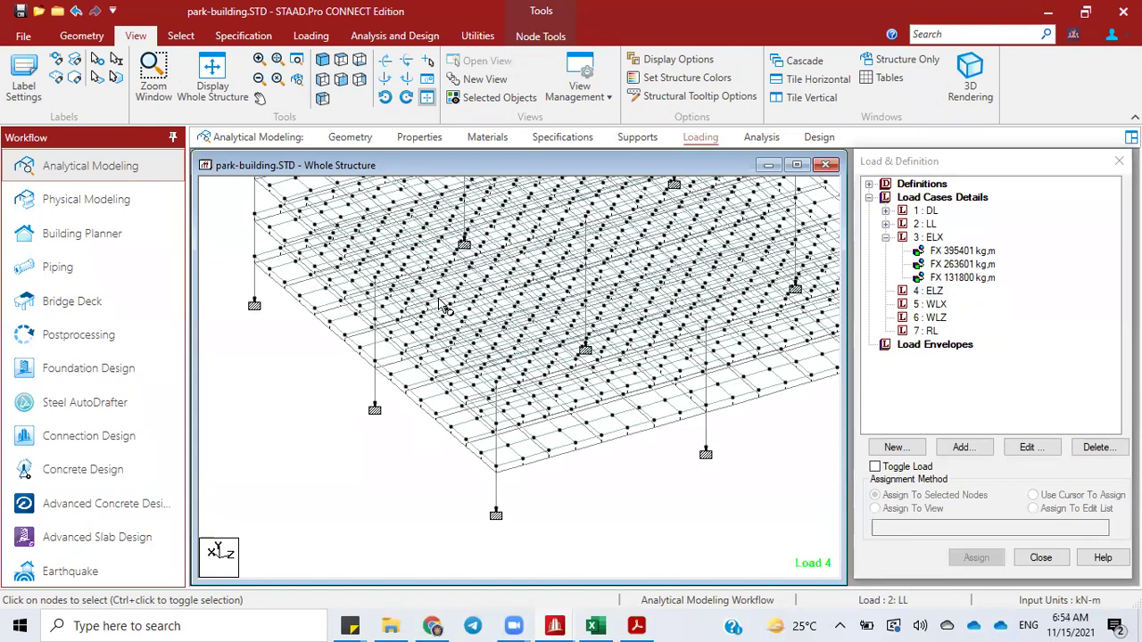
pyautogui.click(375, 278)
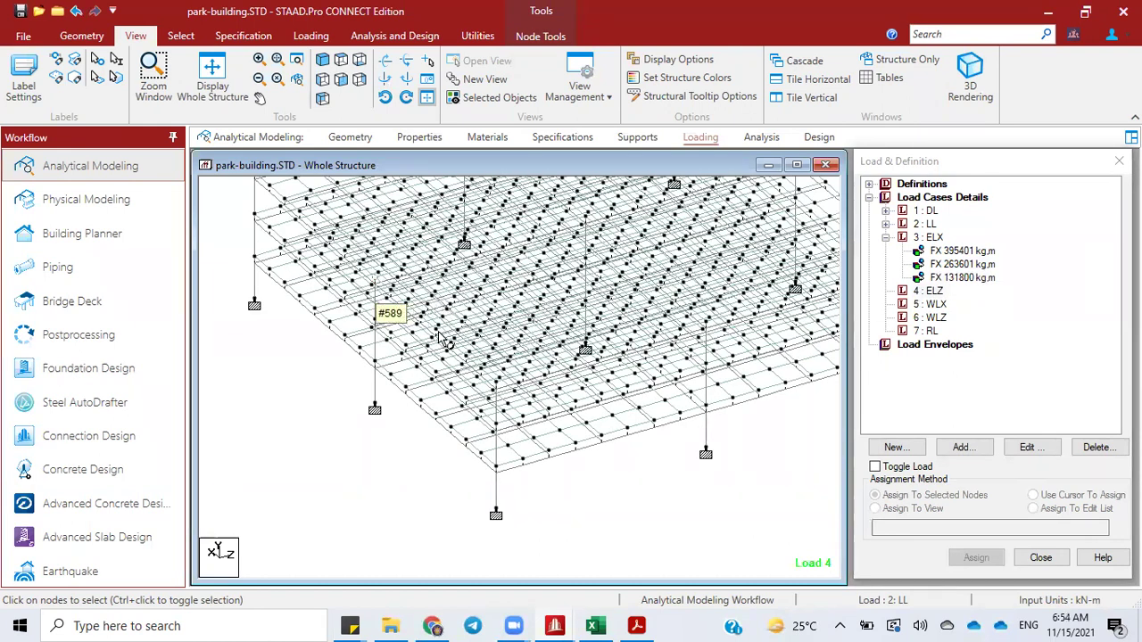
pyautogui.keyDown('ctrl'); pyautogui.click(496, 383); pyautogui.keyUp('ctrl')
pyautogui.scroll(-1, 558, 426)
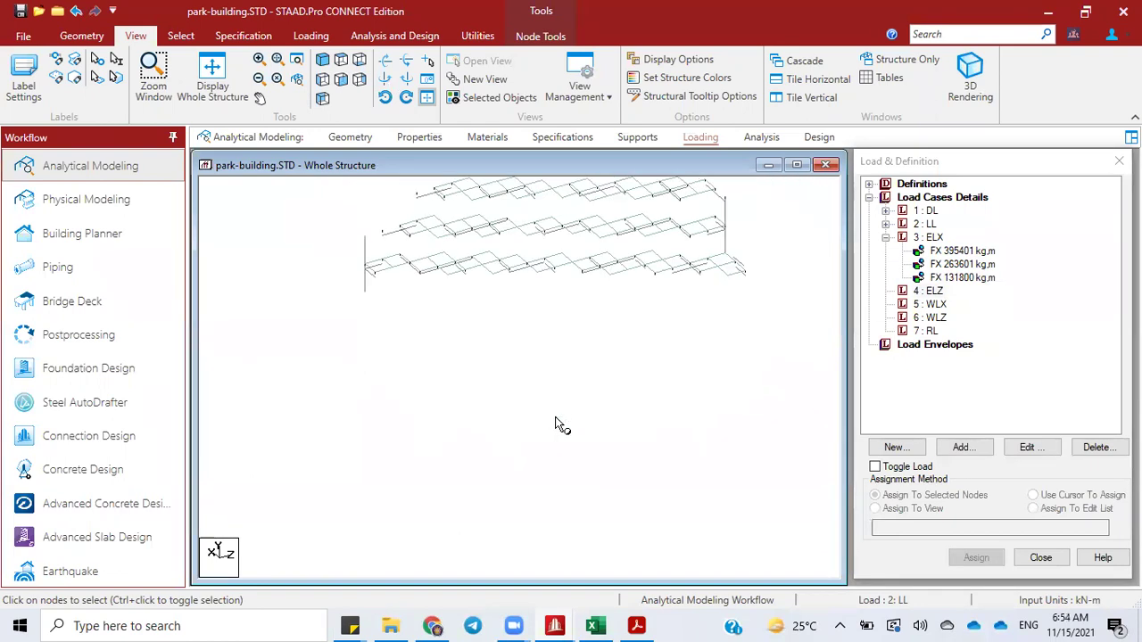
pyautogui.scroll(-1, 558, 426)
pyautogui.moveTo(371, 247)
pyautogui.mouseDown(button='middle')
pyautogui.moveTo(409, 300)
pyautogui.moveTo(373, 265)
pyautogui.mouseUp(button='middle')
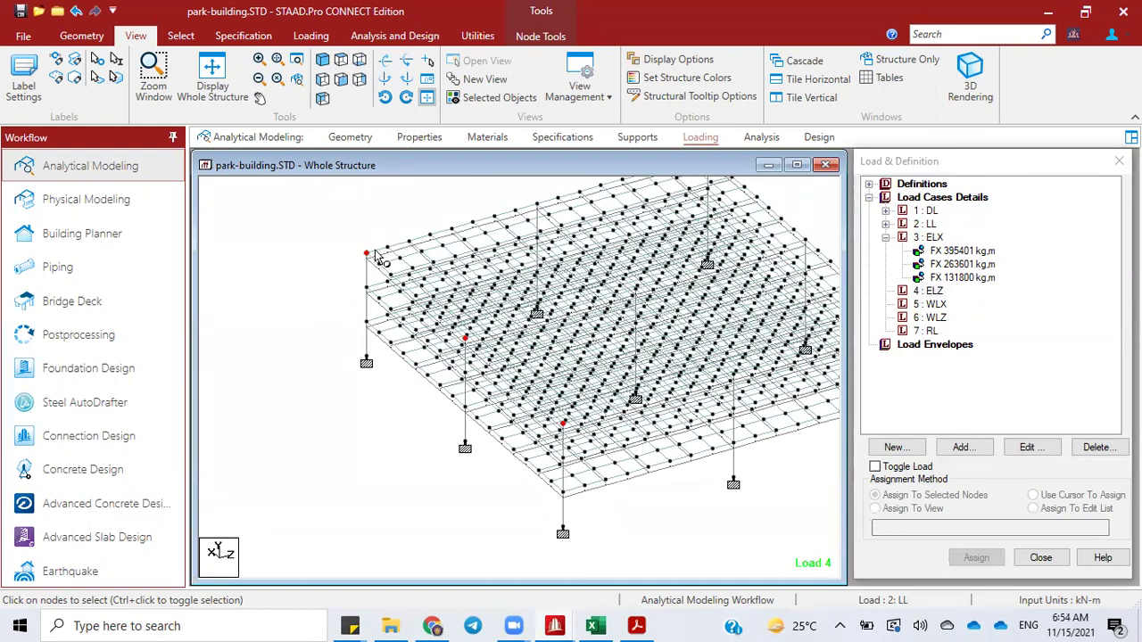
pyautogui.click(322, 79)
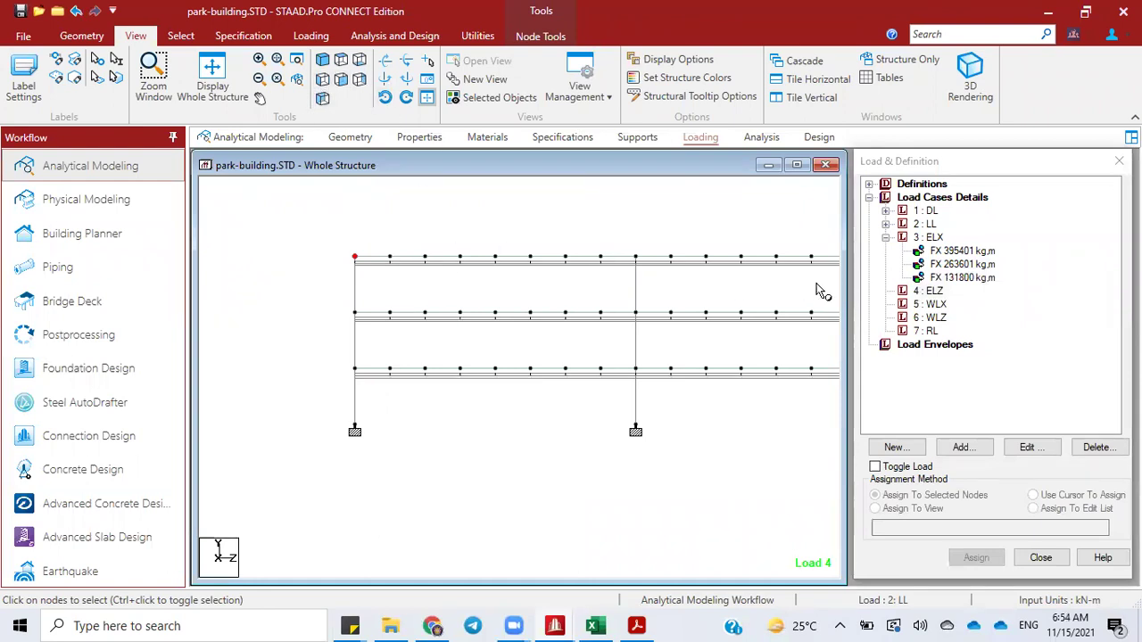
# Start a new nodal load in load case ELZ, switch to Excel and copy the third-level force from cell L21
pyautogui.click(920, 292)
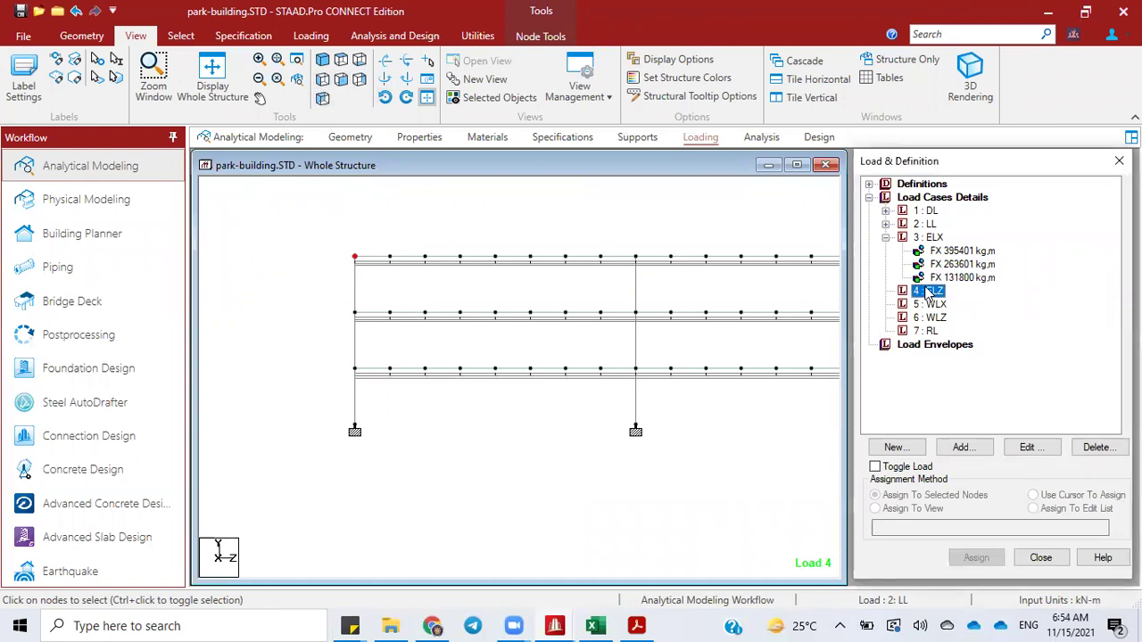
pyautogui.click(964, 448)
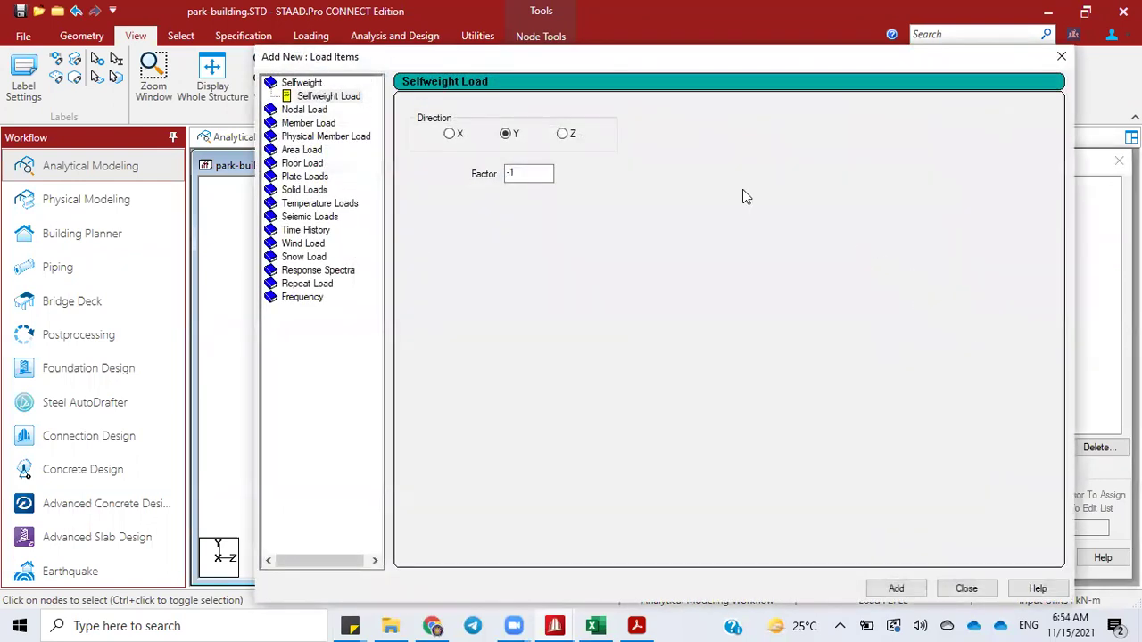
pyautogui.click(293, 110)
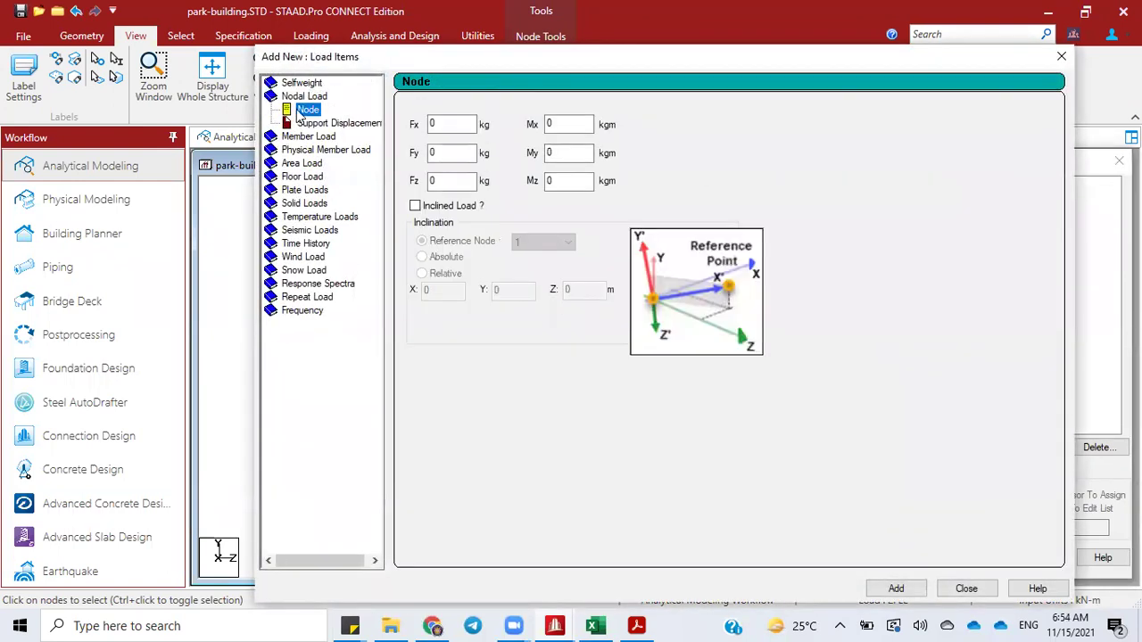
pyautogui.click(595, 626)
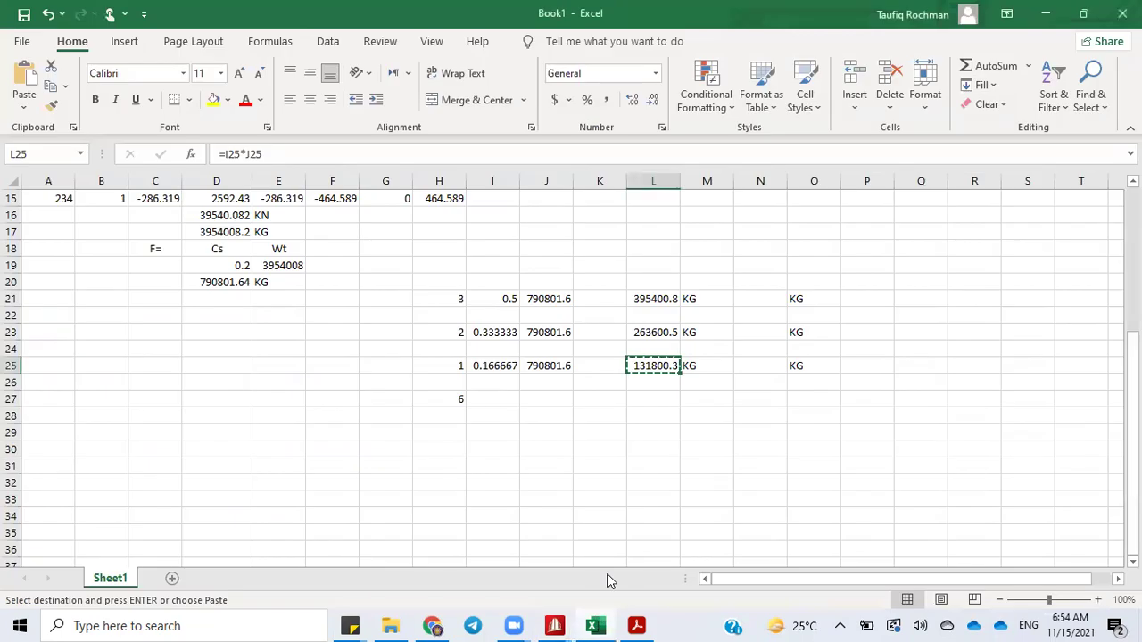
pyautogui.click(643, 299)
pyautogui.rightClick(642, 299)
pyautogui.click(679, 223)
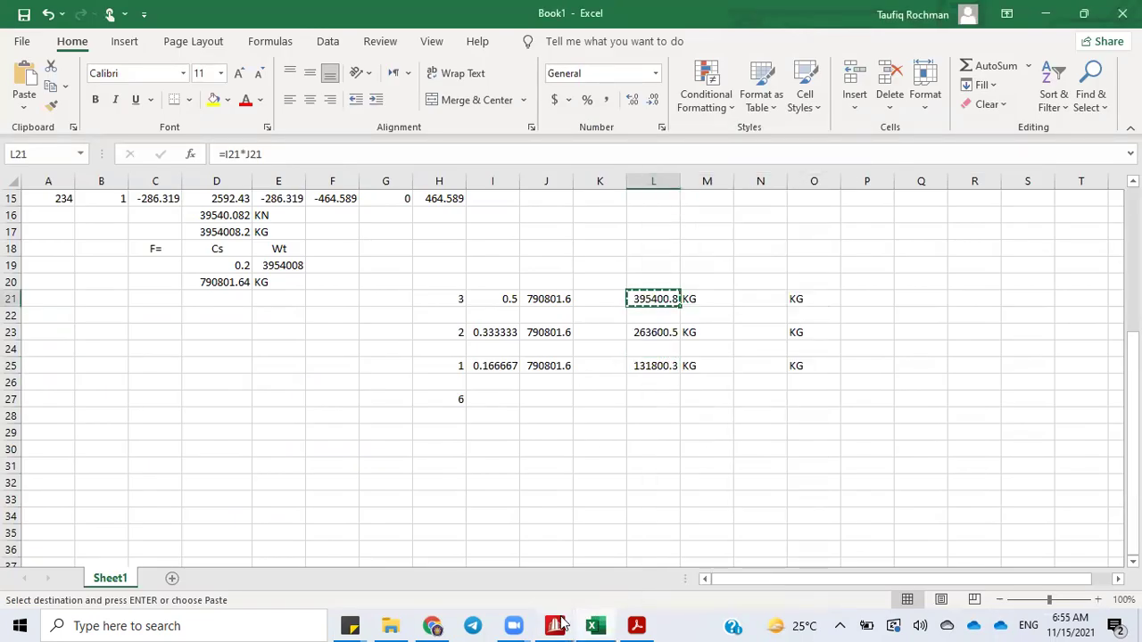
# In STAAD.Pro, add the ELZ nodal load with Fz 395401 kg and assign it to the selected nodes 588, 589 and 669
pyautogui.moveTo(561, 625)
pyautogui.click(630, 553)
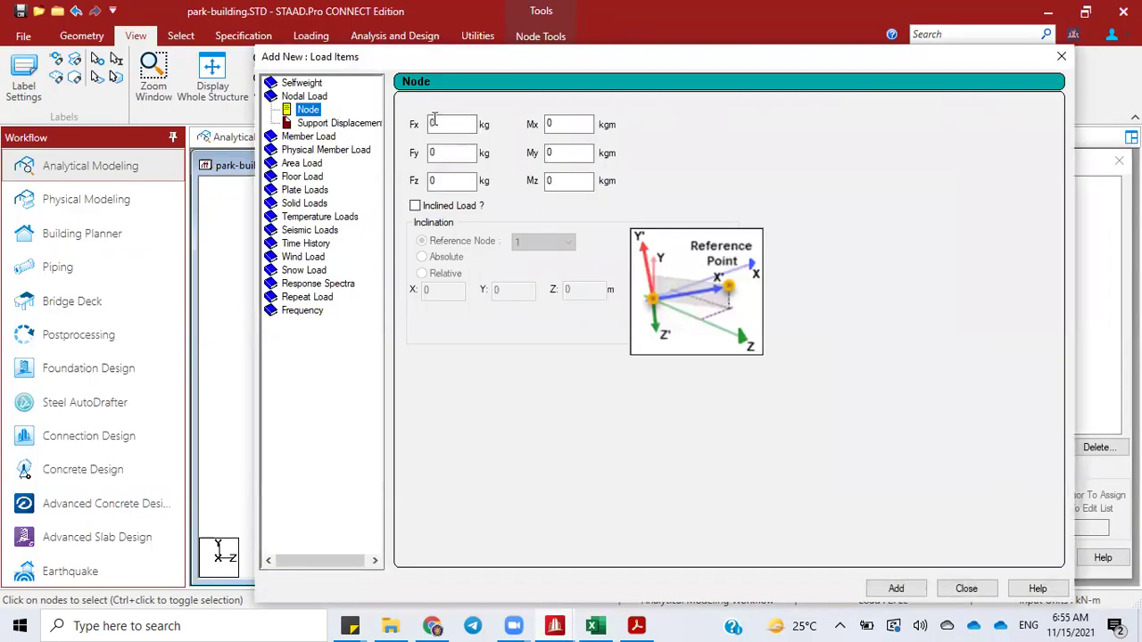
pyautogui.doubleClick(437, 180)
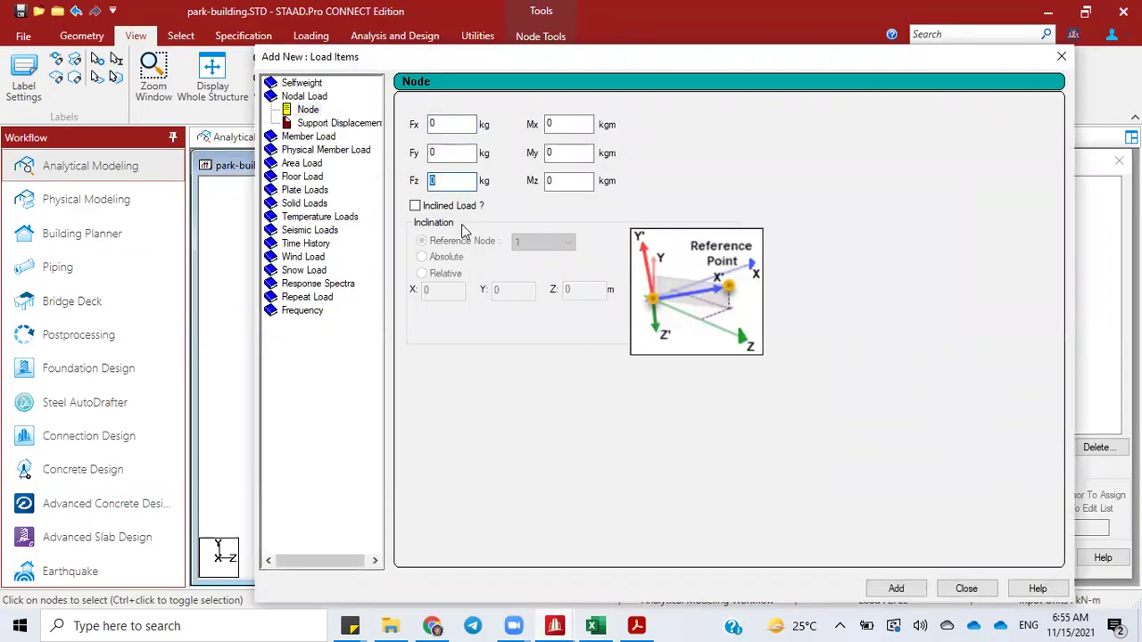
pyautogui.rightClick(448, 181)
pyautogui.click(373, 257)
pyautogui.click(894, 587)
pyautogui.click(966, 587)
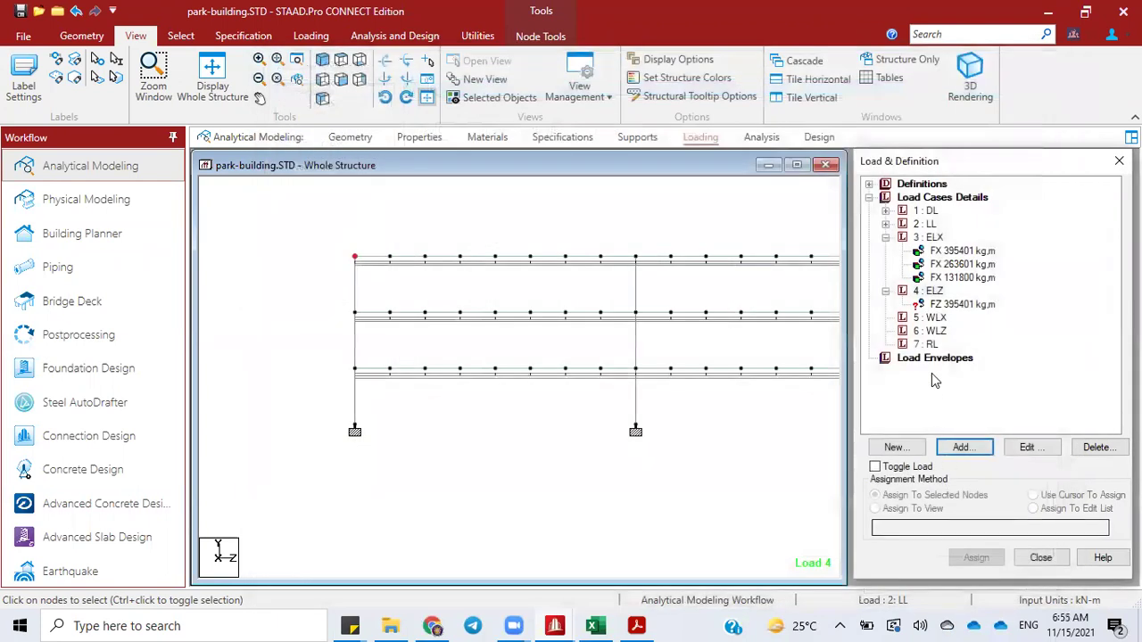
pyautogui.click(944, 306)
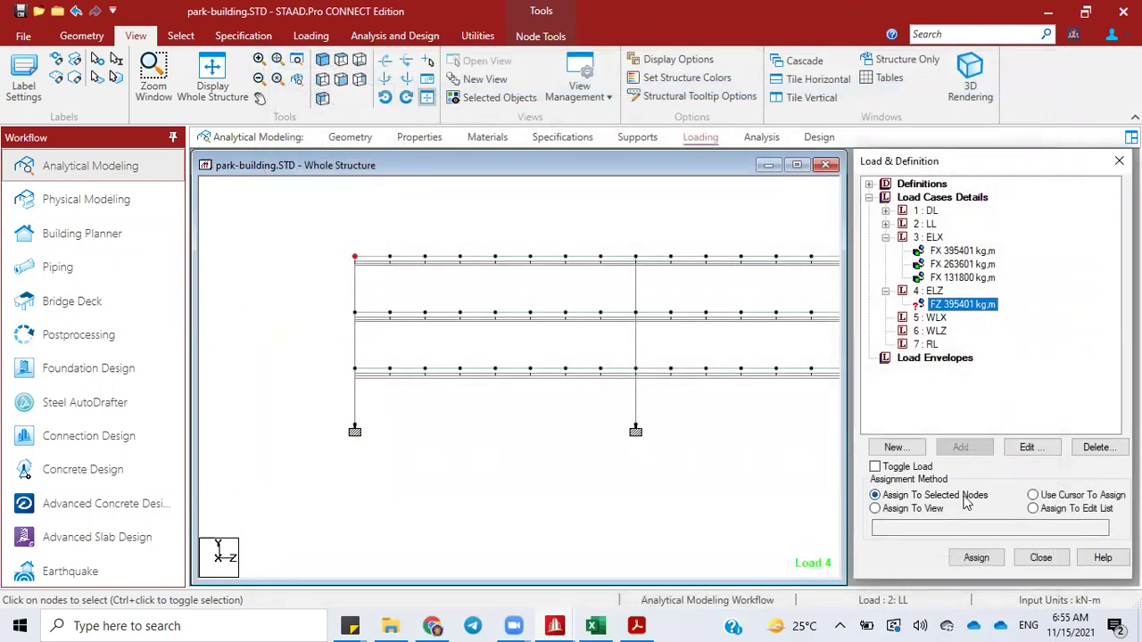
pyautogui.click(975, 556)
pyautogui.click(945, 410)
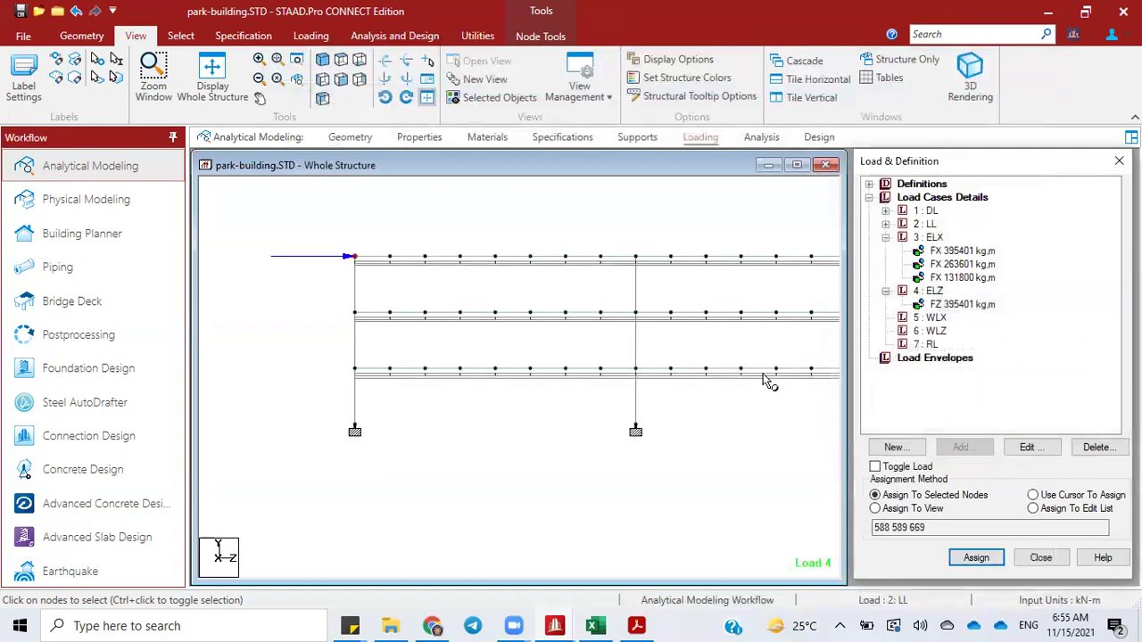
# Select the three second-level column nodes directly below the loaded top-floor nodes on the minimum-Z edge
pyautogui.click(324, 61)
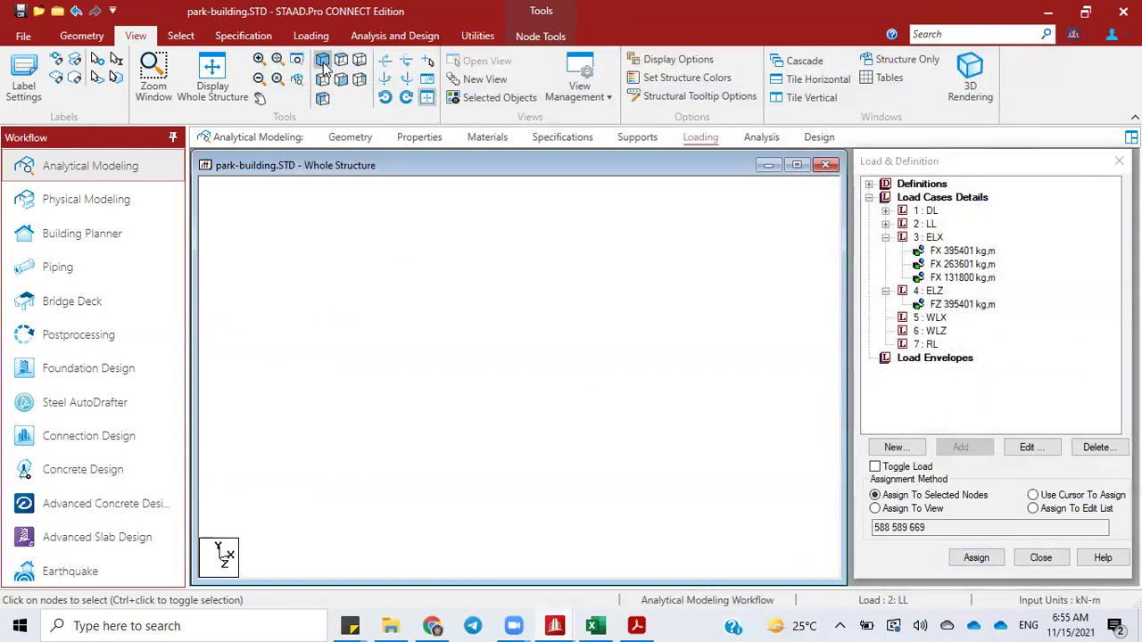
pyautogui.press('Down')
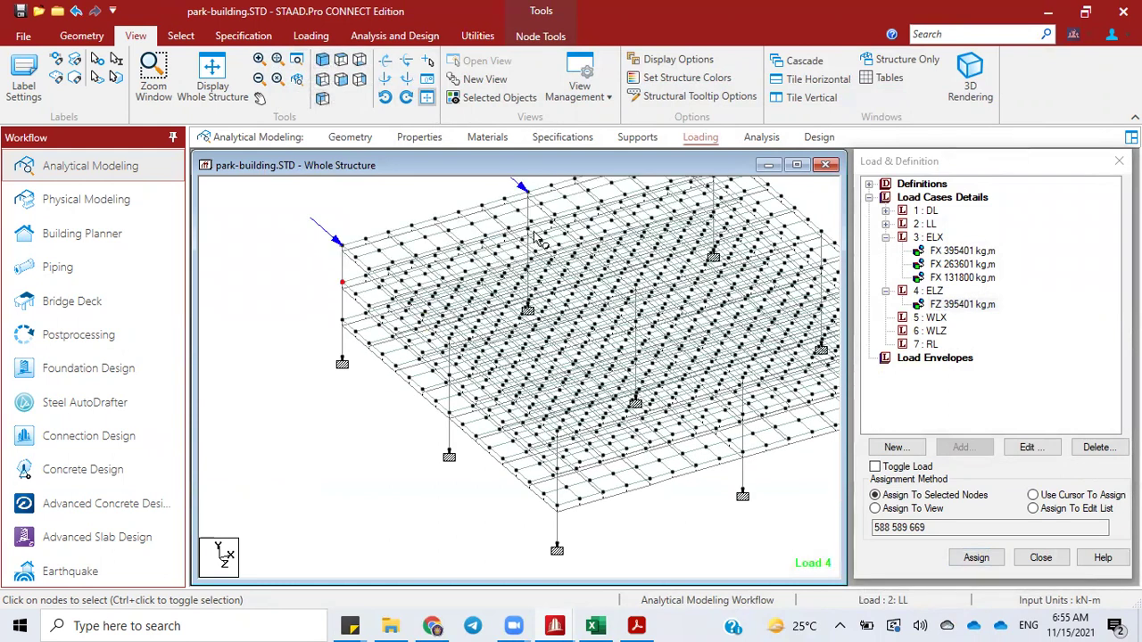
pyautogui.moveTo(534, 239); pyautogui.dragTo(700, 292, button='middle')
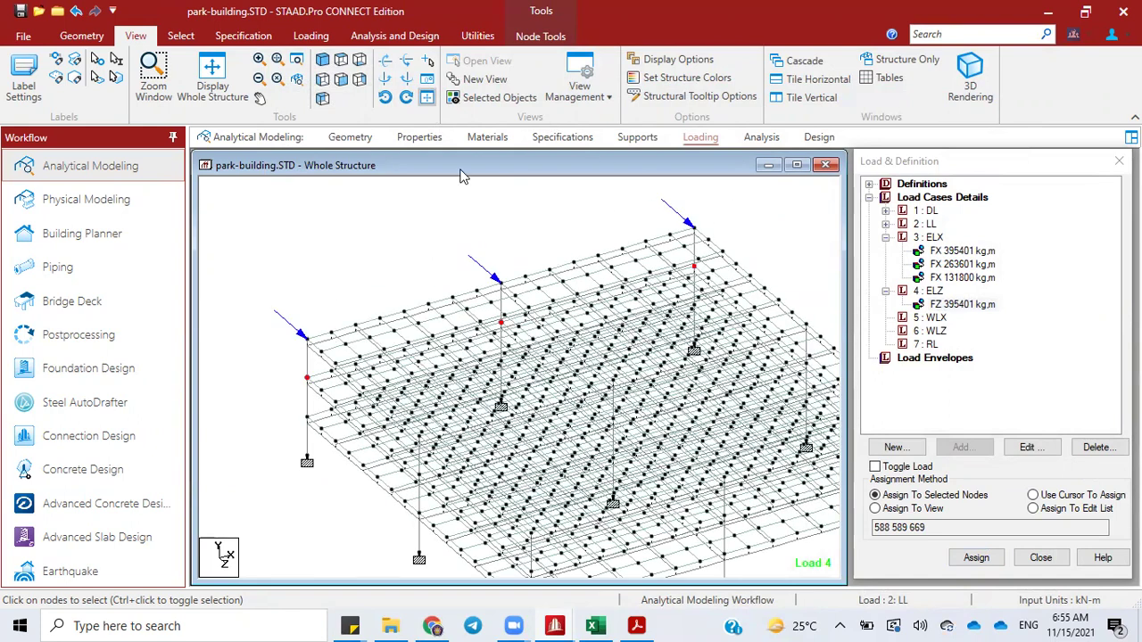
pyautogui.click(322, 78)
pyautogui.moveTo(586, 369); pyautogui.dragTo(686, 306, button='middle')
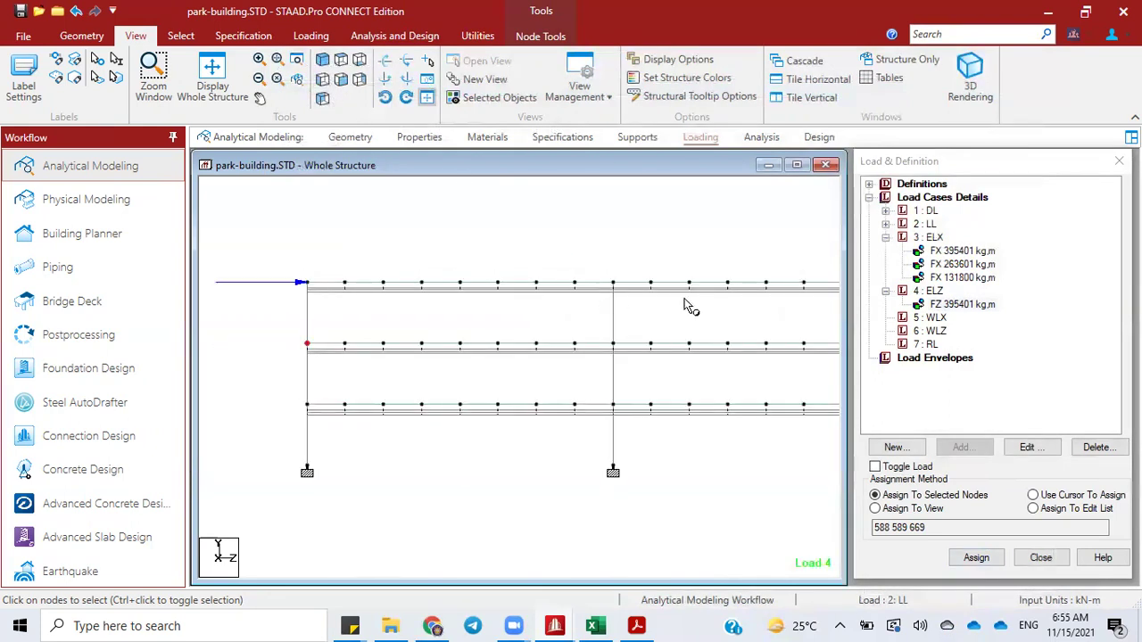
# Choose load case ELZ for the next load item, switch to Excel and copy the second-level force from cell L23
pyautogui.click(934, 291)
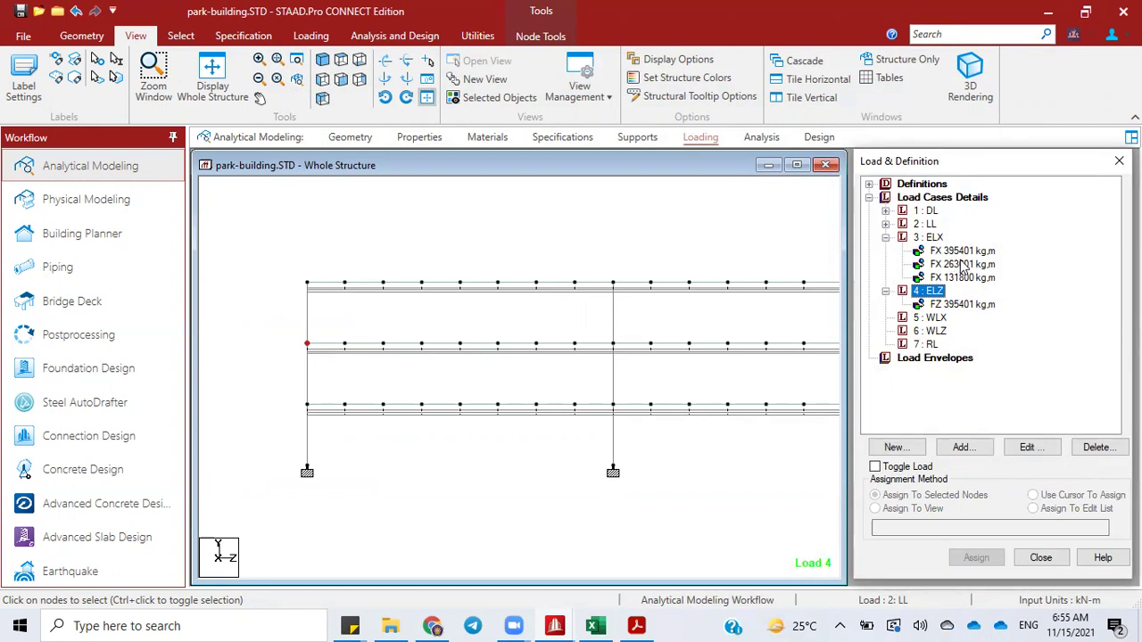
pyautogui.click(595, 626)
pyautogui.click(643, 331)
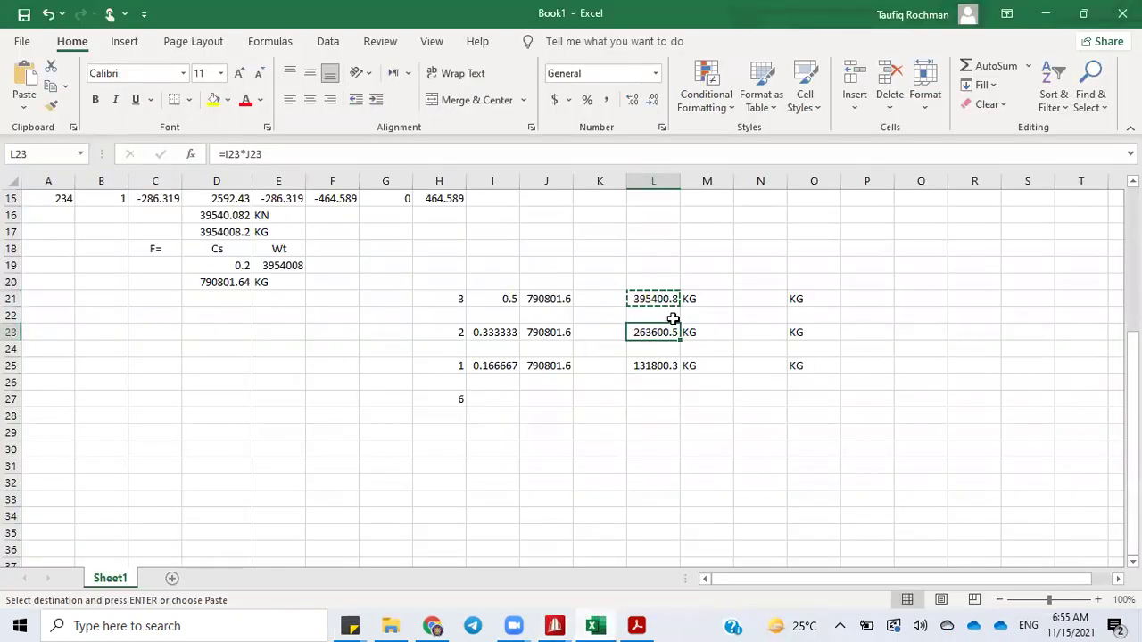
pyautogui.rightClick(655, 332)
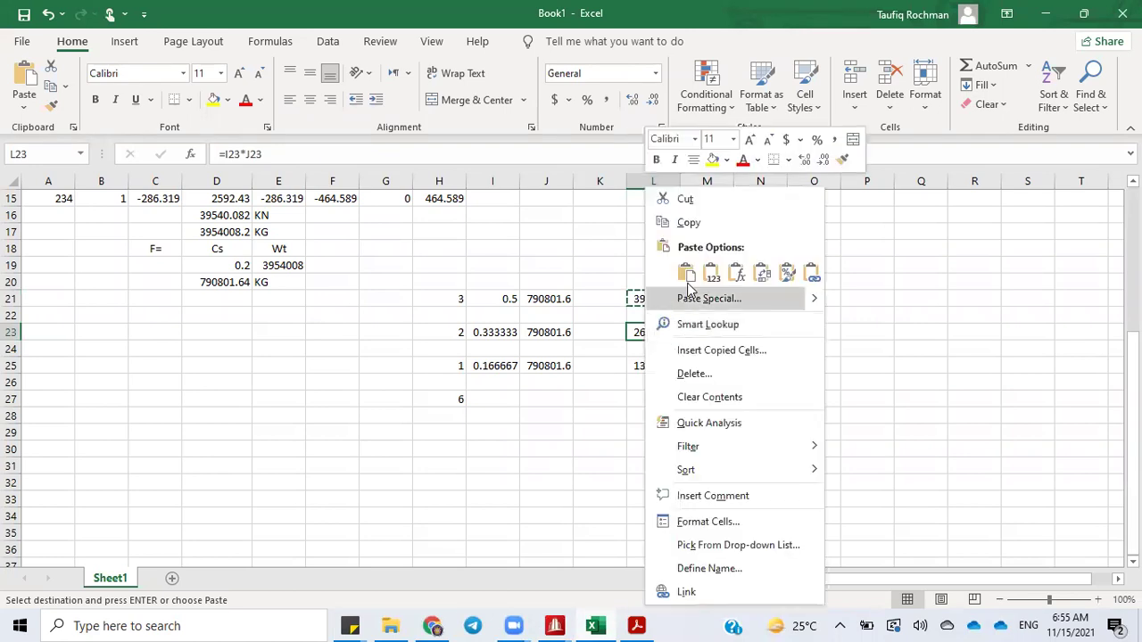
pyautogui.click(689, 223)
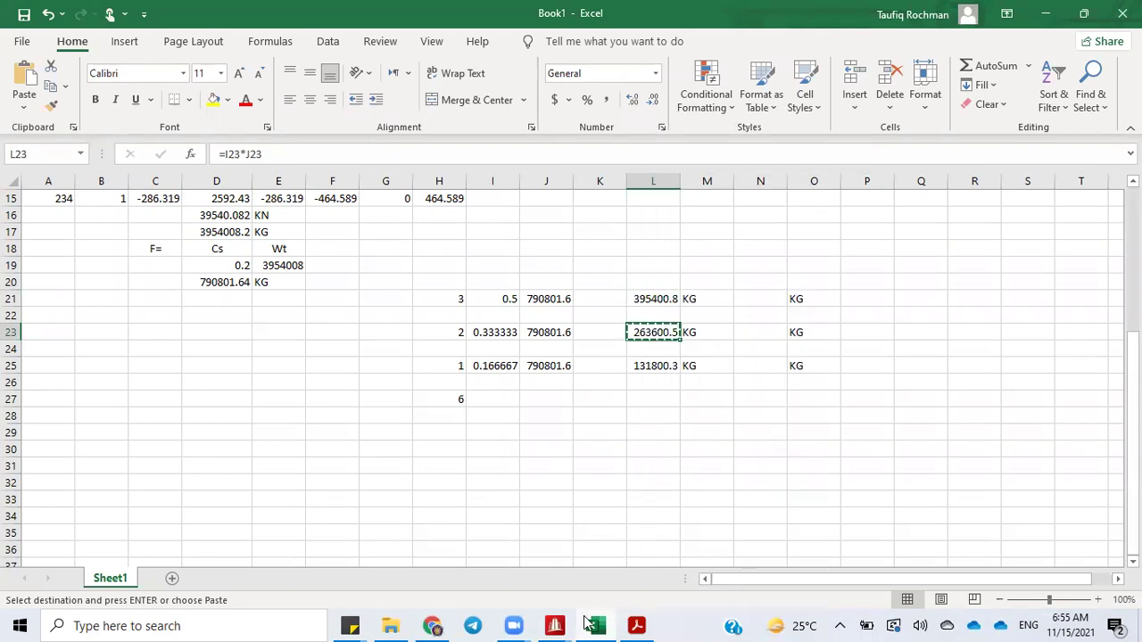
pyautogui.click(588, 625)
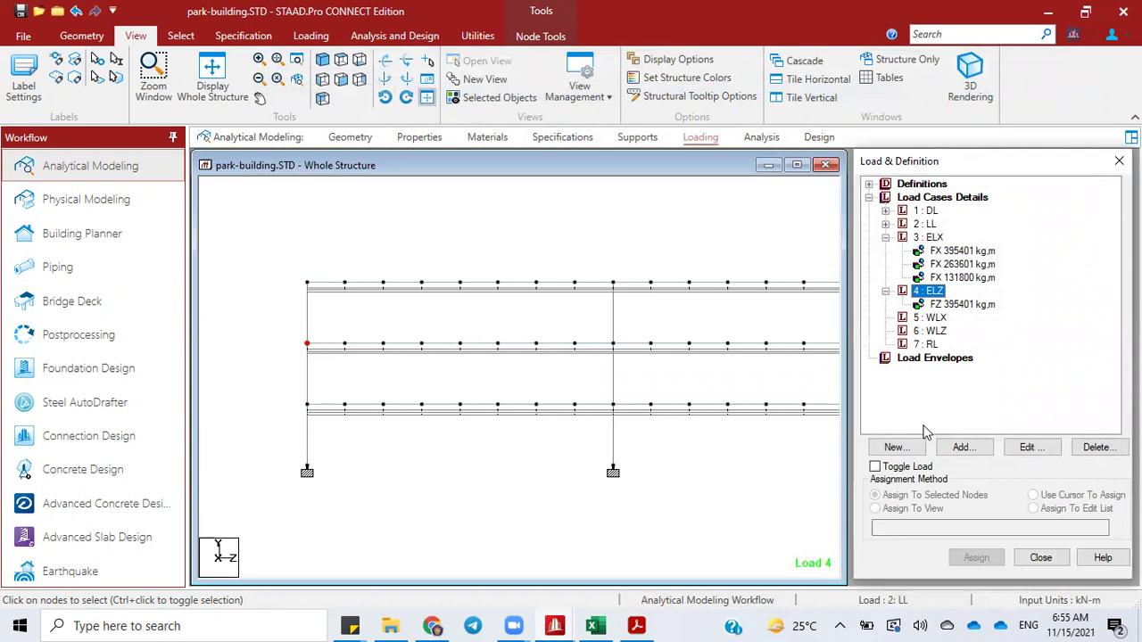
# In STAAD.Pro, add an ELZ nodal load with Fz 263601 kg and assign it to the selected nodes 299, 300 and 380
pyautogui.click(961, 446)
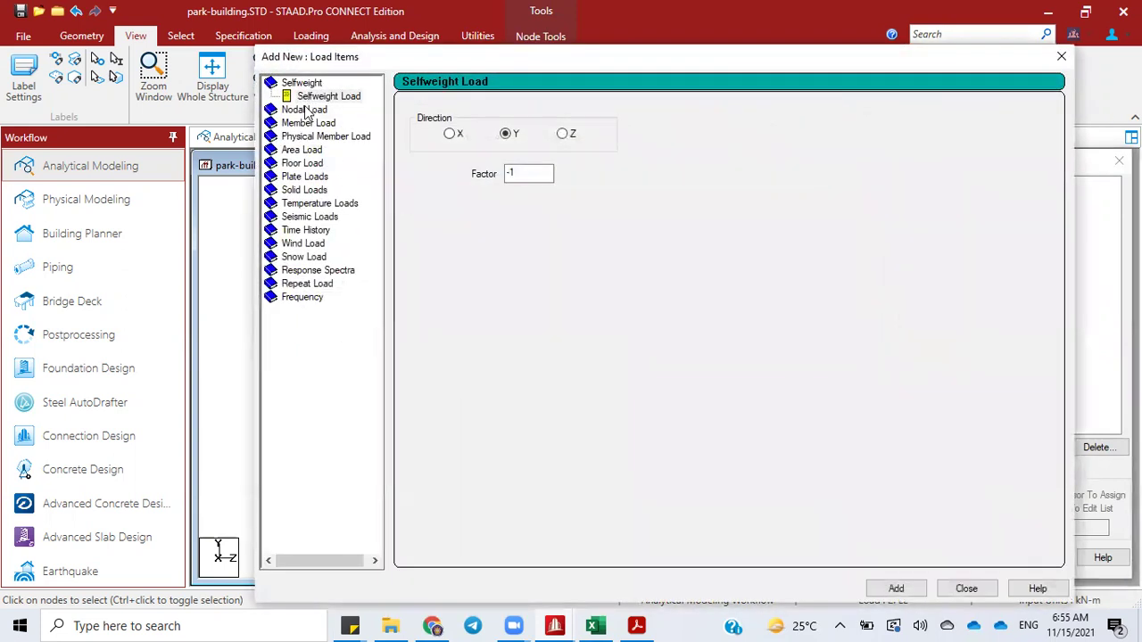
pyautogui.click(307, 111)
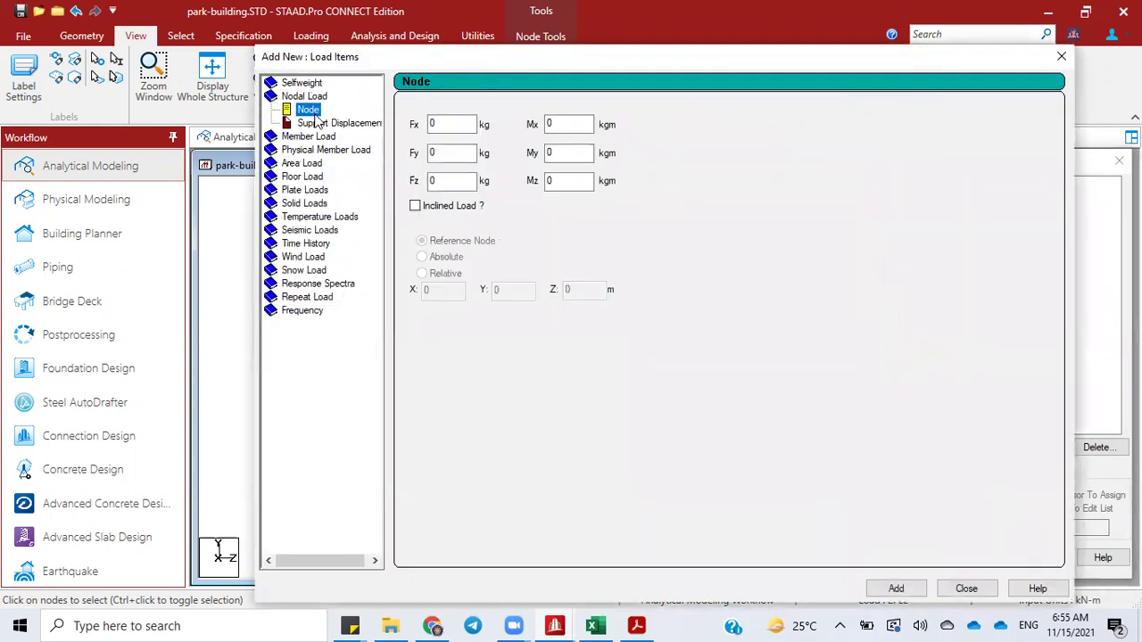
pyautogui.click(454, 181)
pyautogui.rightClick(456, 182)
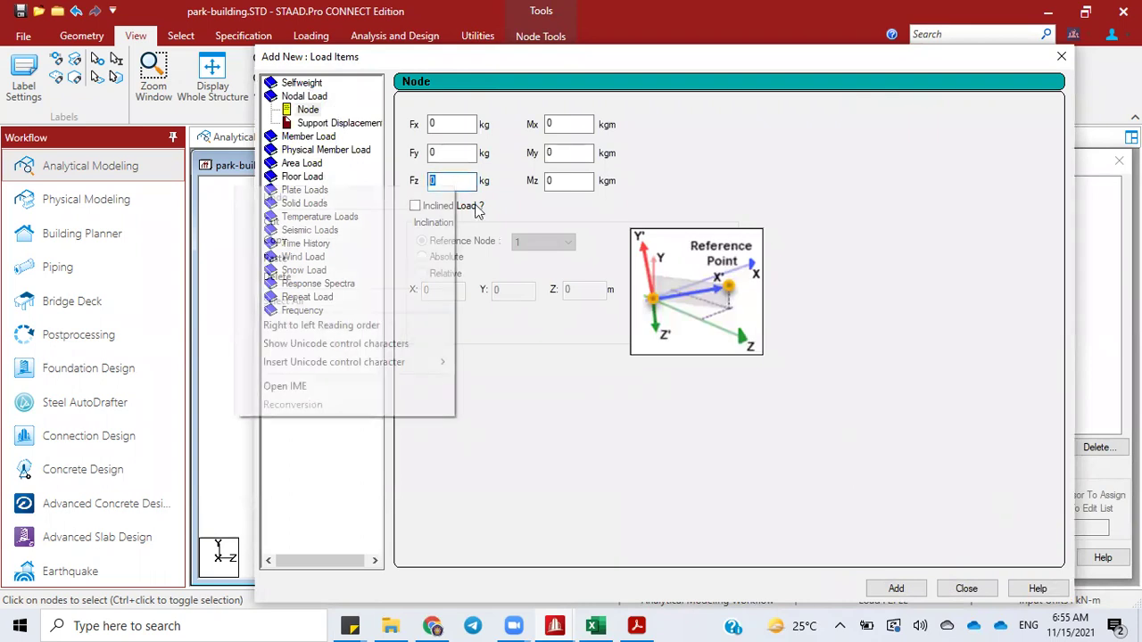
pyautogui.click(383, 255)
pyautogui.click(915, 587)
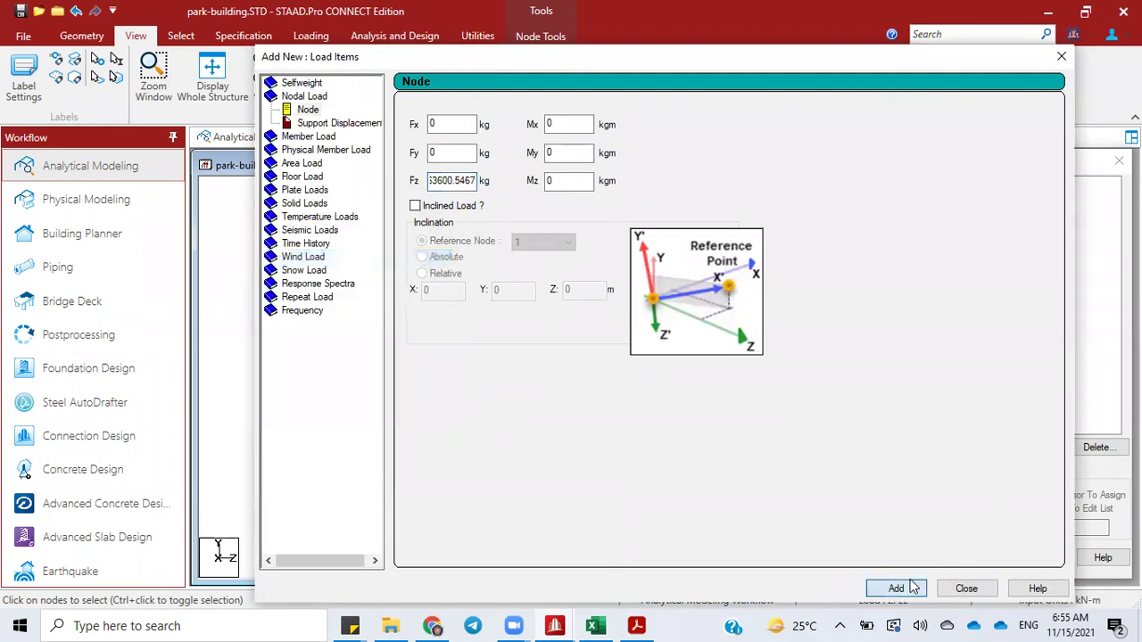
pyautogui.click(966, 588)
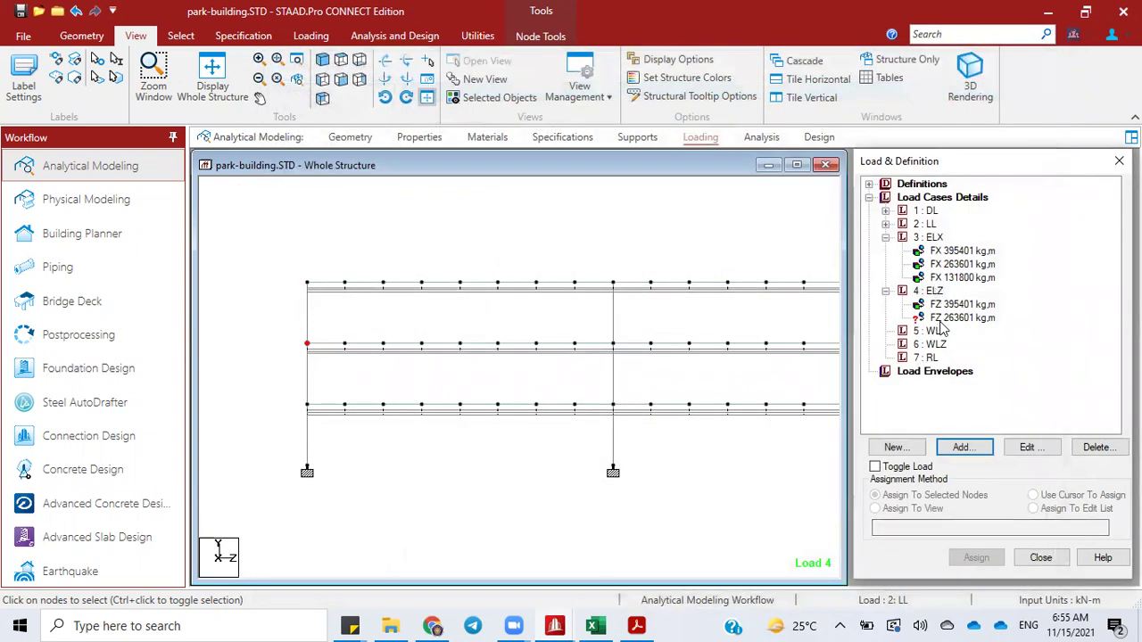
pyautogui.click(962, 317)
pyautogui.click(975, 558)
pyautogui.click(1017, 413)
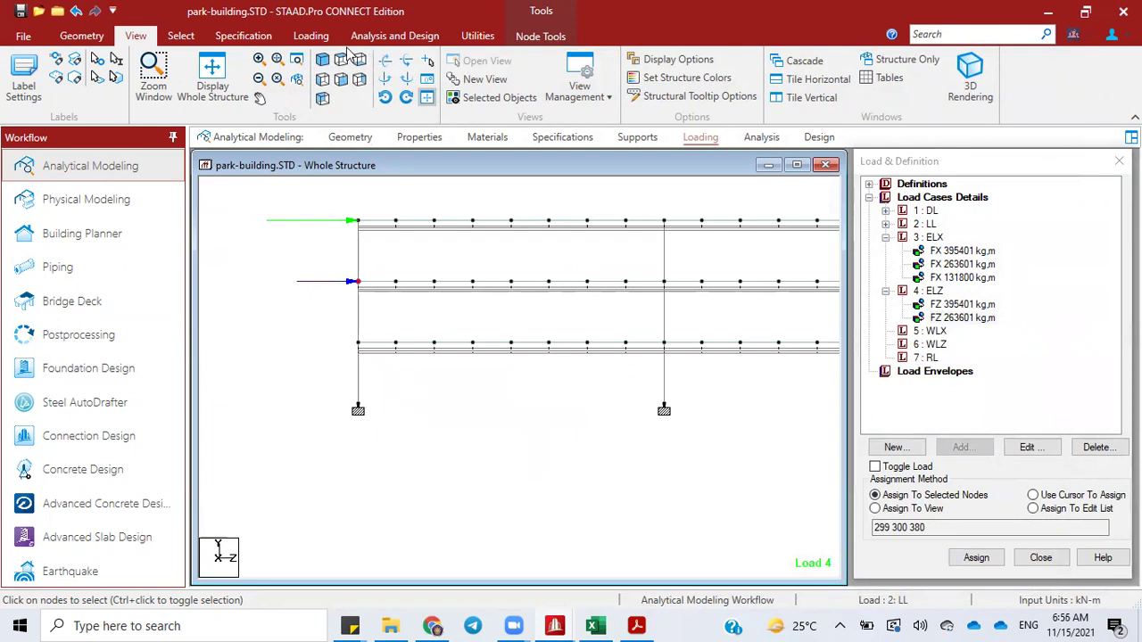
# Select the first-level column nodes 3, 4 and 87 directly below the loaded second-level nodes on the minimum-Z edge
pyautogui.click(322, 60)
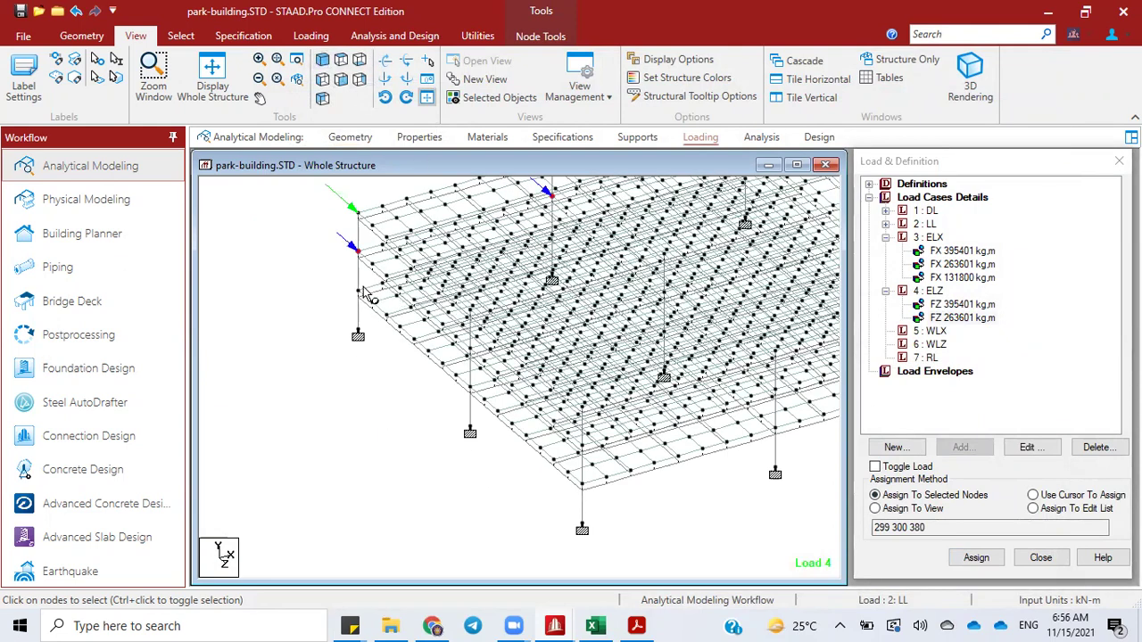
pyautogui.moveTo(504, 303); pyautogui.dragTo(470, 365, button='middle')
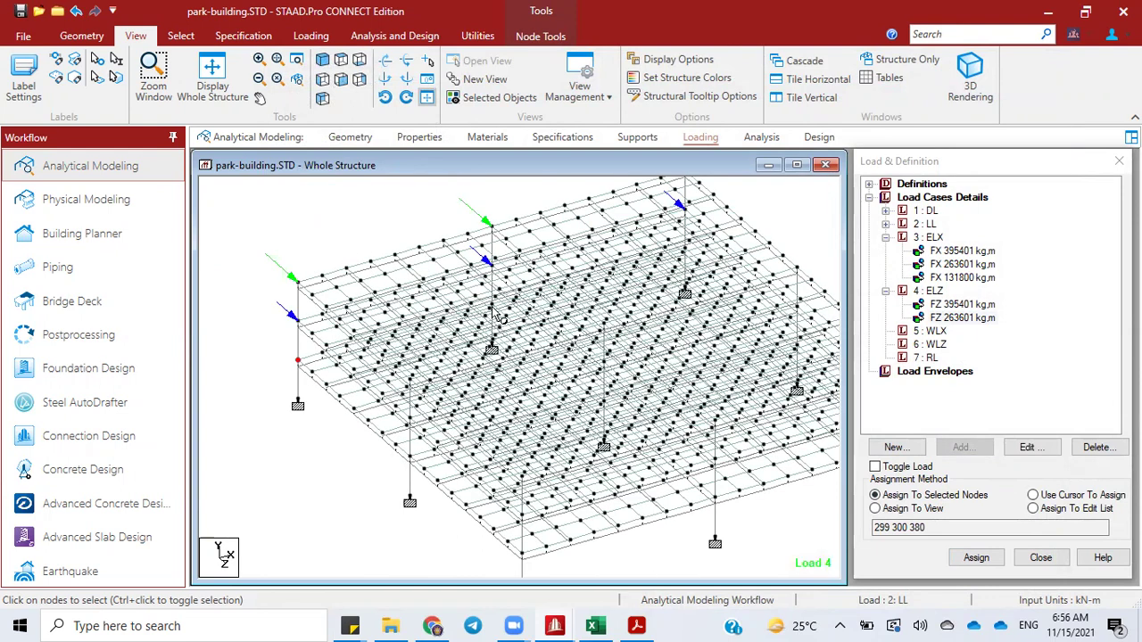
pyautogui.scroll(1, 504, 305)
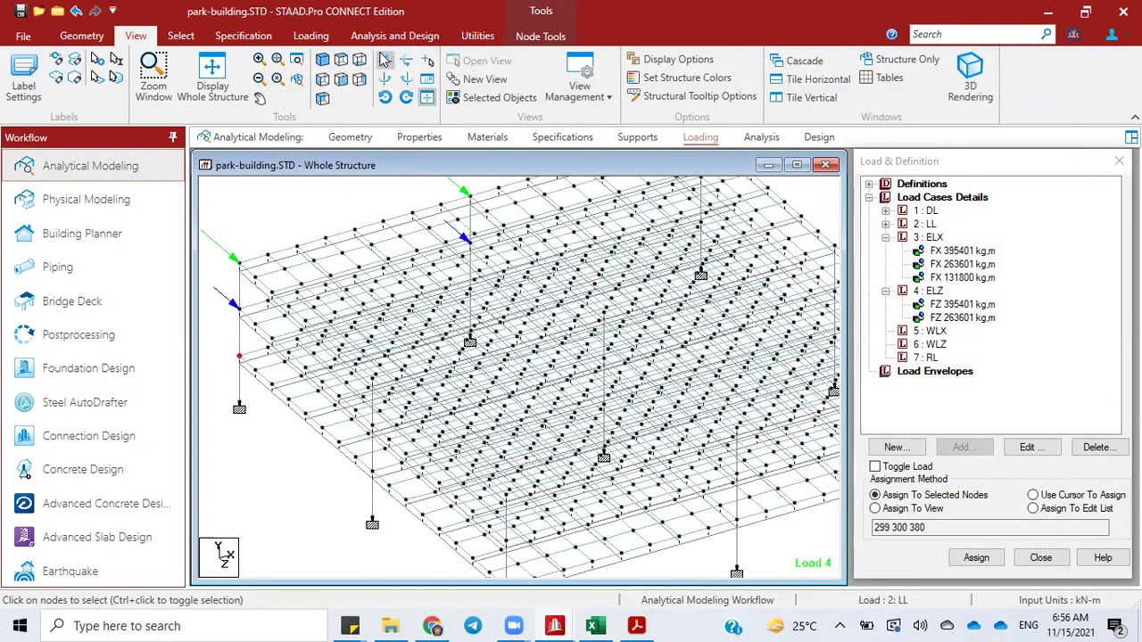
pyautogui.click(388, 83)
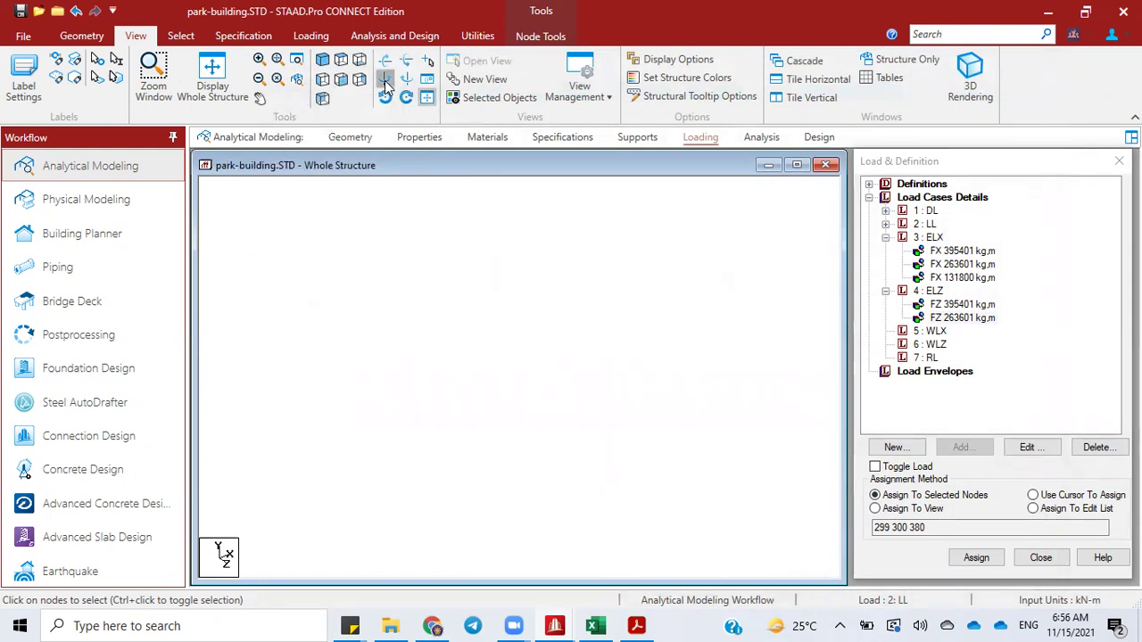
pyautogui.click(386, 82)
pyautogui.click(386, 82)
pyautogui.click(385, 82)
pyautogui.click(385, 82)
pyautogui.click(386, 82)
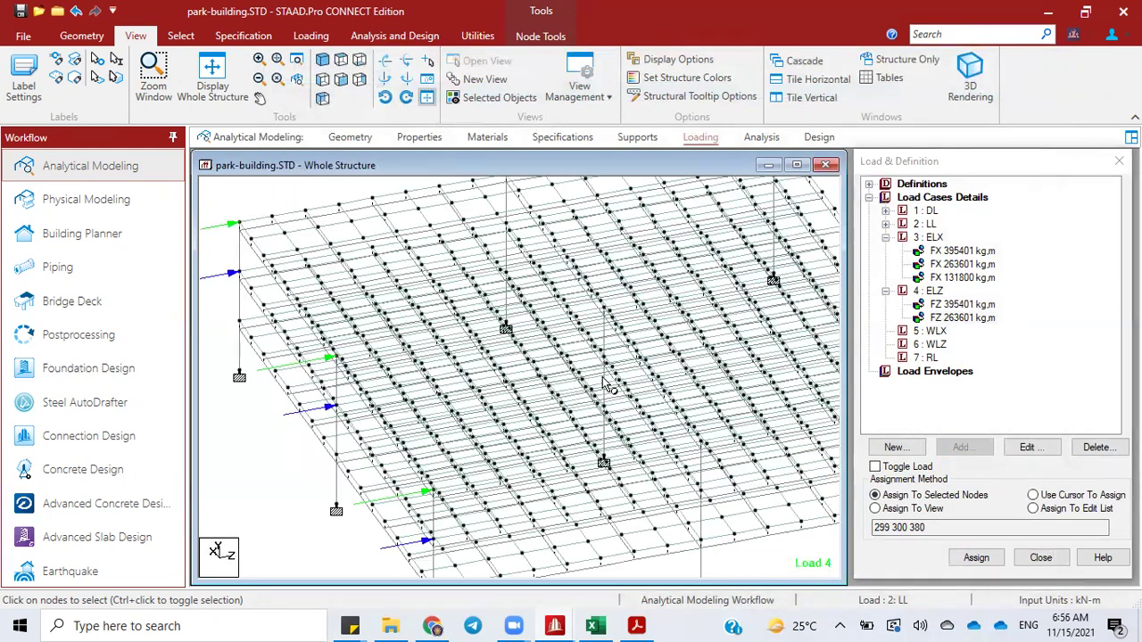
pyautogui.moveTo(624, 339); pyautogui.dragTo(757, 188, button='middle')
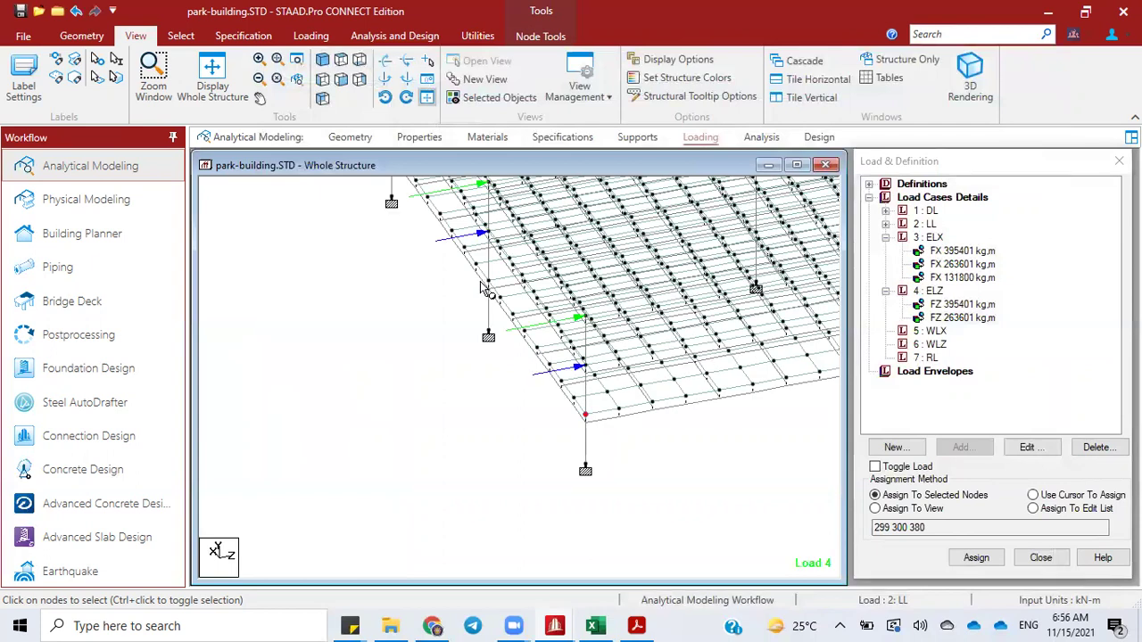
pyautogui.moveTo(463, 334); pyautogui.dragTo(602, 428, button='middle')
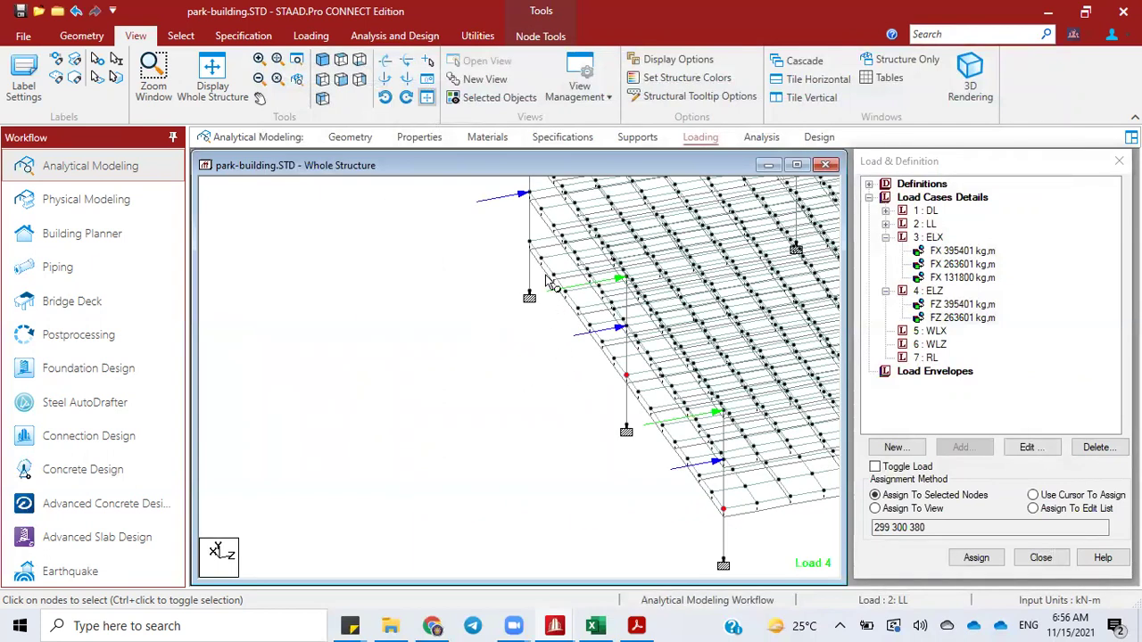
# Start a new nodal load in load case ELZ and copy the first-level force from cell L25 in Excel
pyautogui.click(322, 78)
pyautogui.click(932, 292)
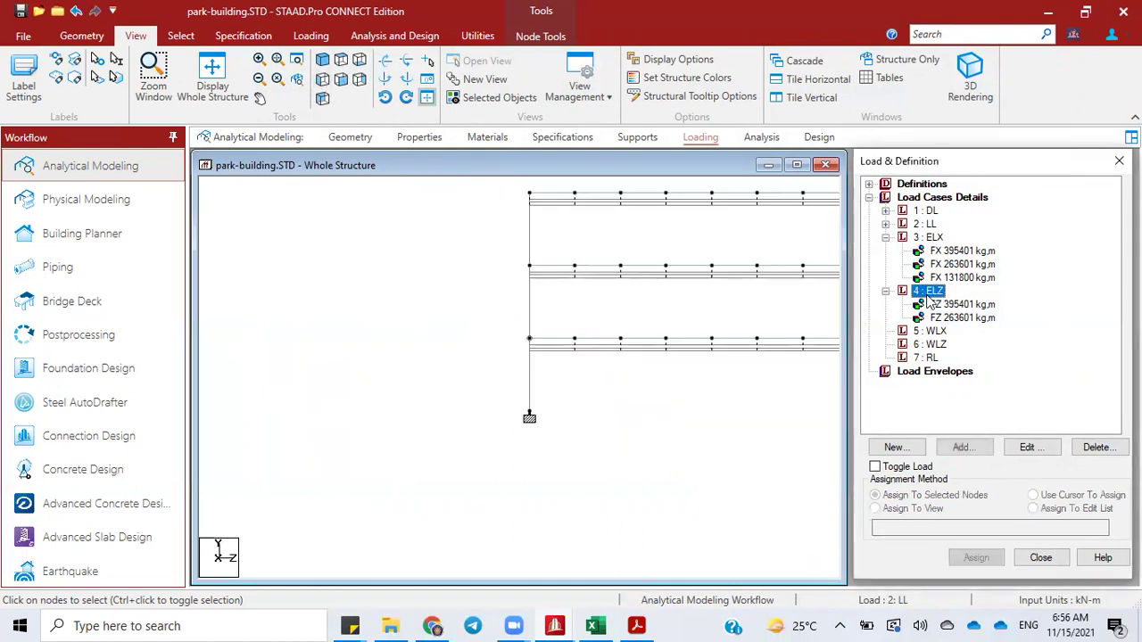
pyautogui.click(959, 448)
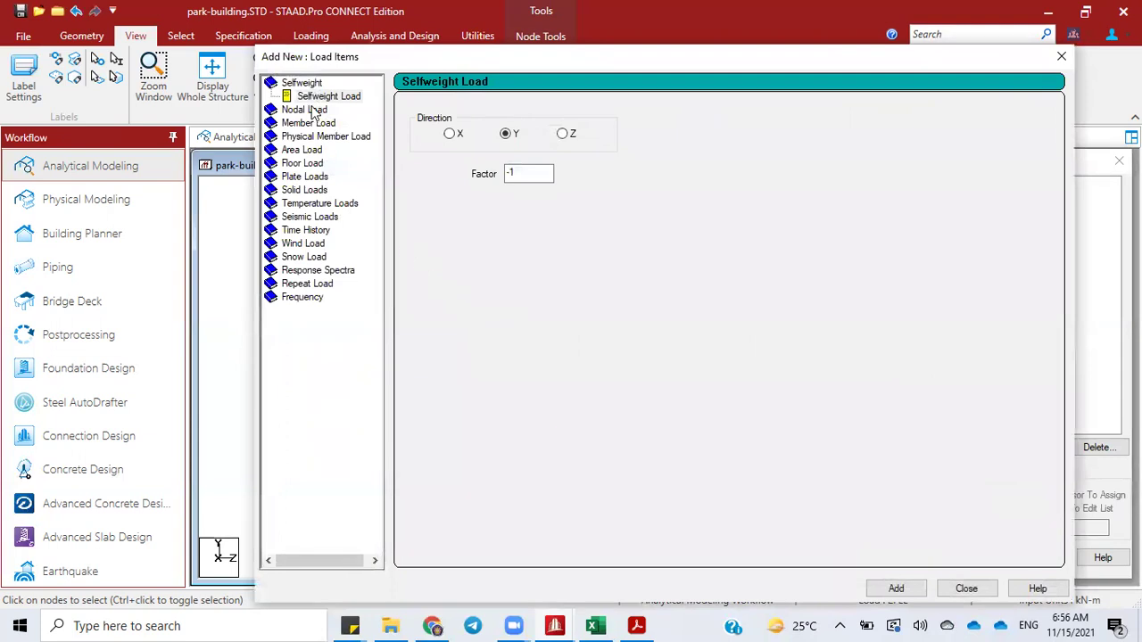
pyautogui.click(312, 110)
pyautogui.hotkey('alt', 'Tab')
pyautogui.click(643, 367)
pyautogui.rightClick(642, 367)
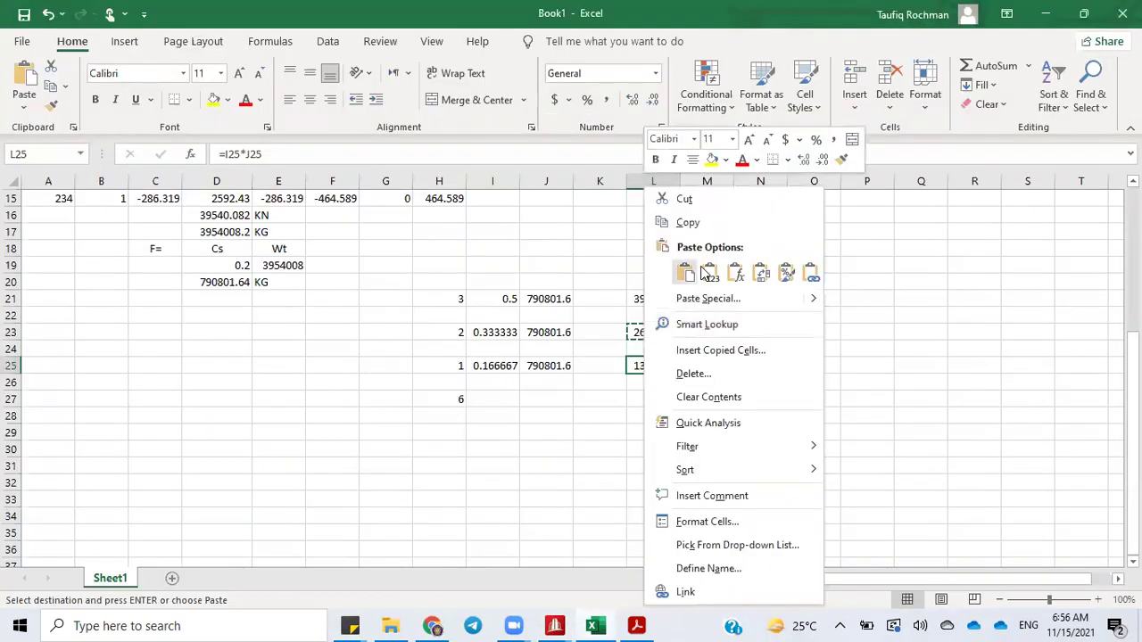
pyautogui.click(683, 222)
pyautogui.hotkey('alt', 'Tab')
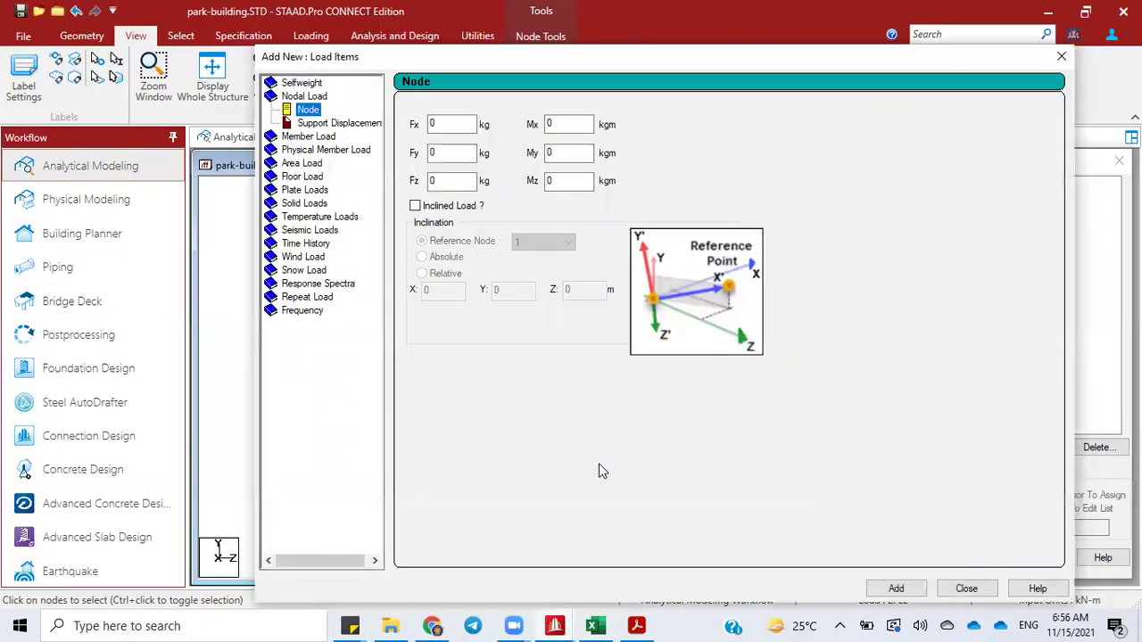
# Add the ELZ nodal load with Fz 131800 kg, assign it to the selected nodes 3, 4 and 87, and show the model isometrically
pyautogui.doubleClick(441, 182)
pyautogui.rightClick(444, 183)
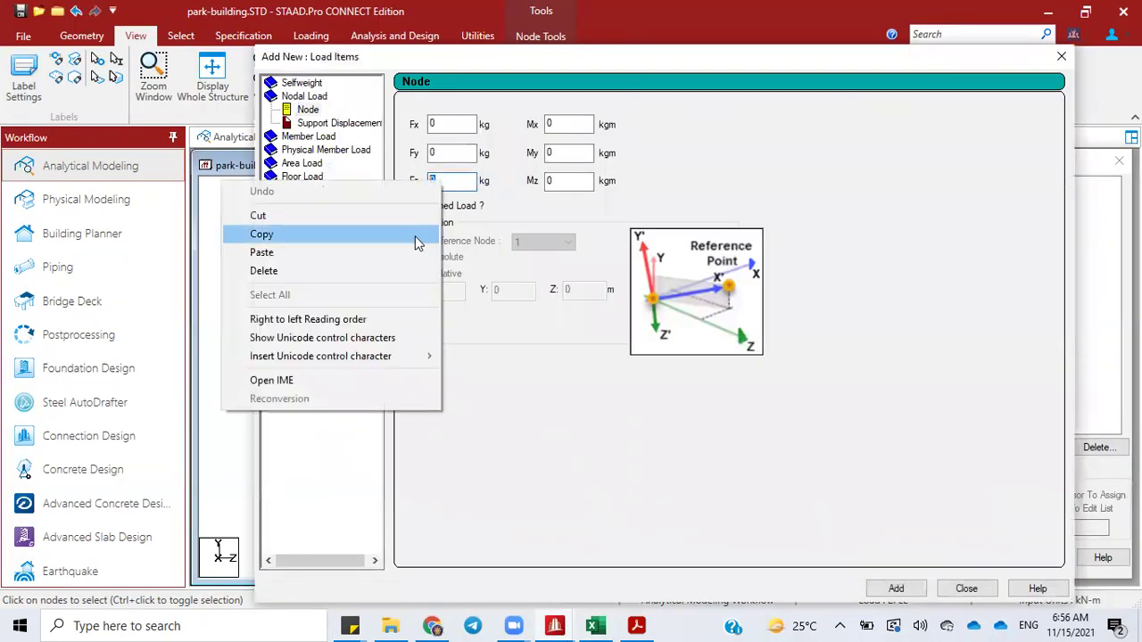
pyautogui.click(400, 252)
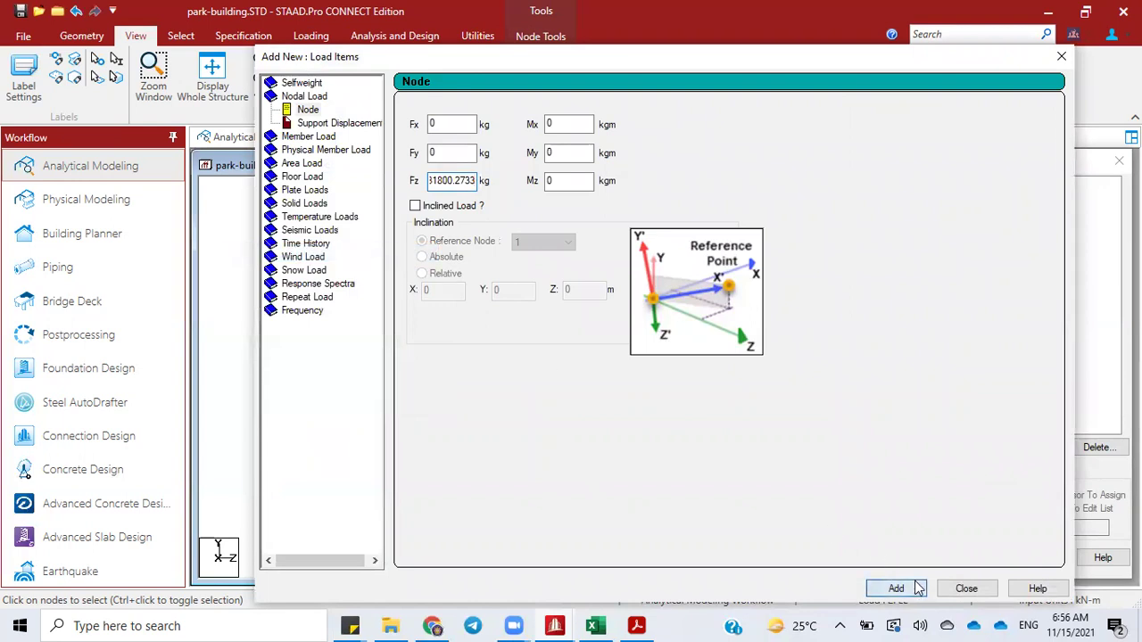
pyautogui.click(964, 591)
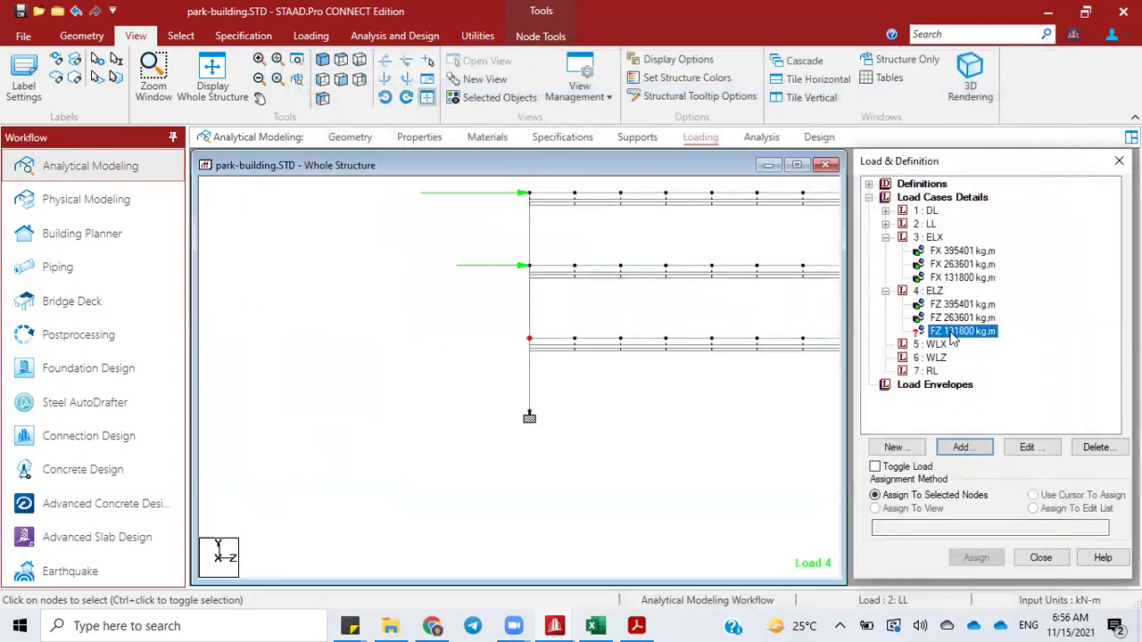
pyautogui.click(979, 558)
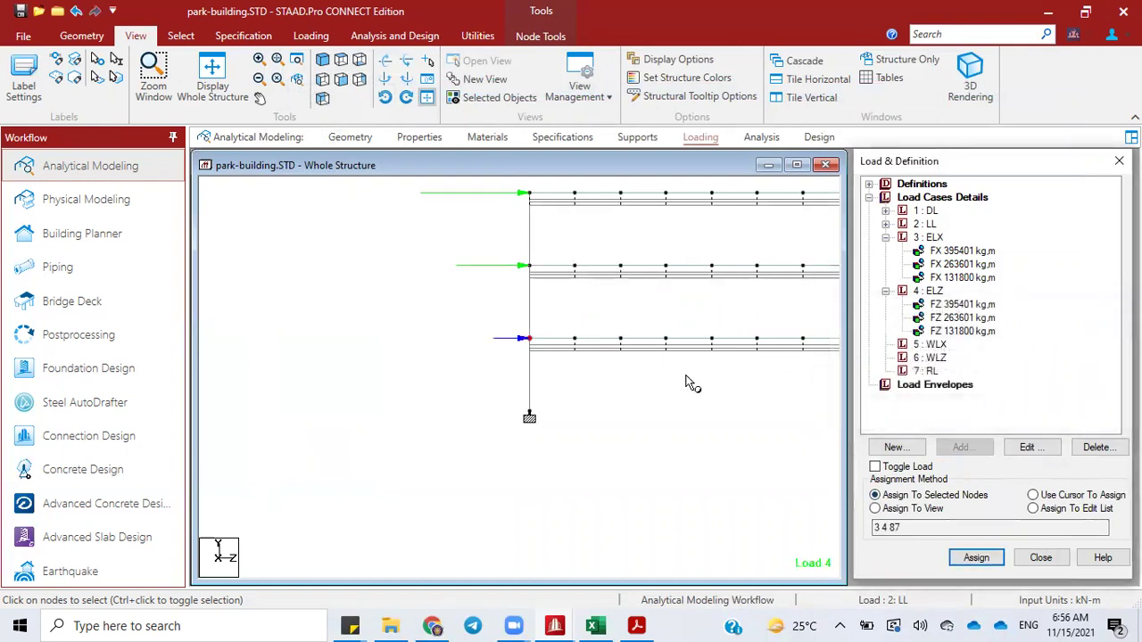
pyautogui.scroll(-3, 625, 428)
pyautogui.moveTo(607, 379); pyautogui.dragTo(416, 309, button='middle')
pyautogui.middleClick(544, 353)
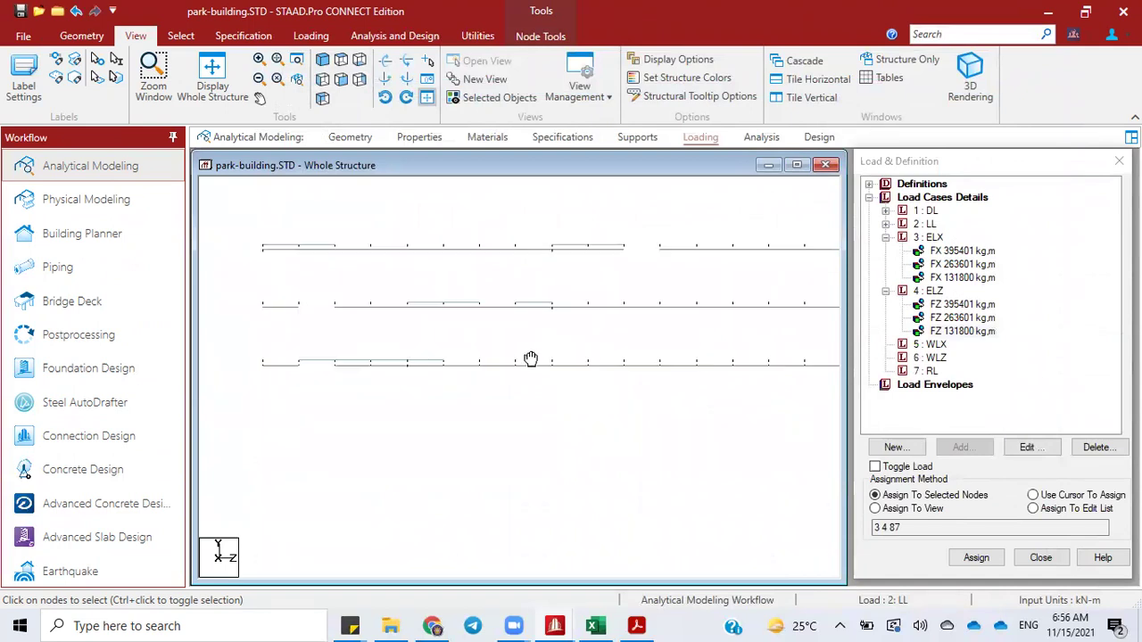
pyautogui.click(322, 61)
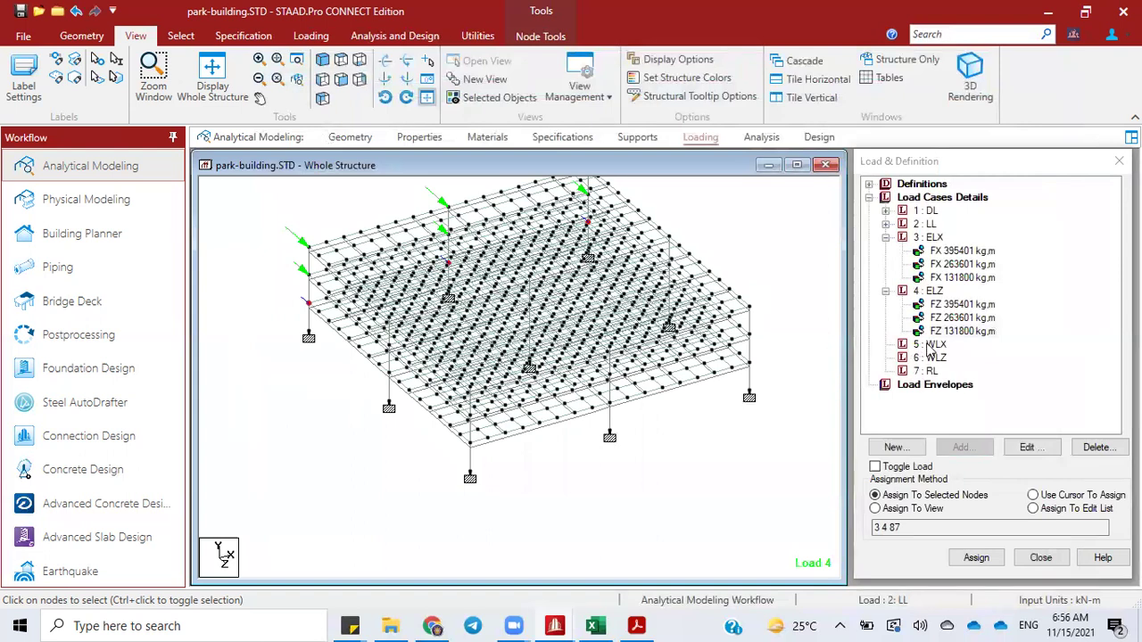
# Switch to the gedung-parkir.STD model in STAAD.Pro and examine the nodal loads of load case ELX, highlighting the top-floor FX load
pyautogui.click(595, 626)
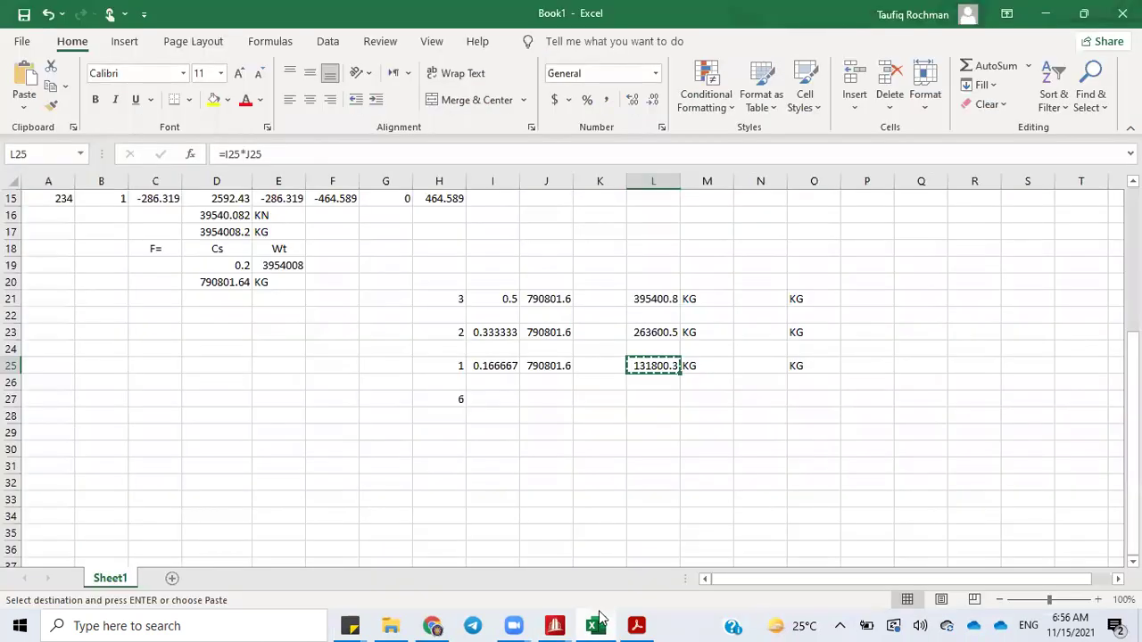
pyautogui.moveTo(554, 625)
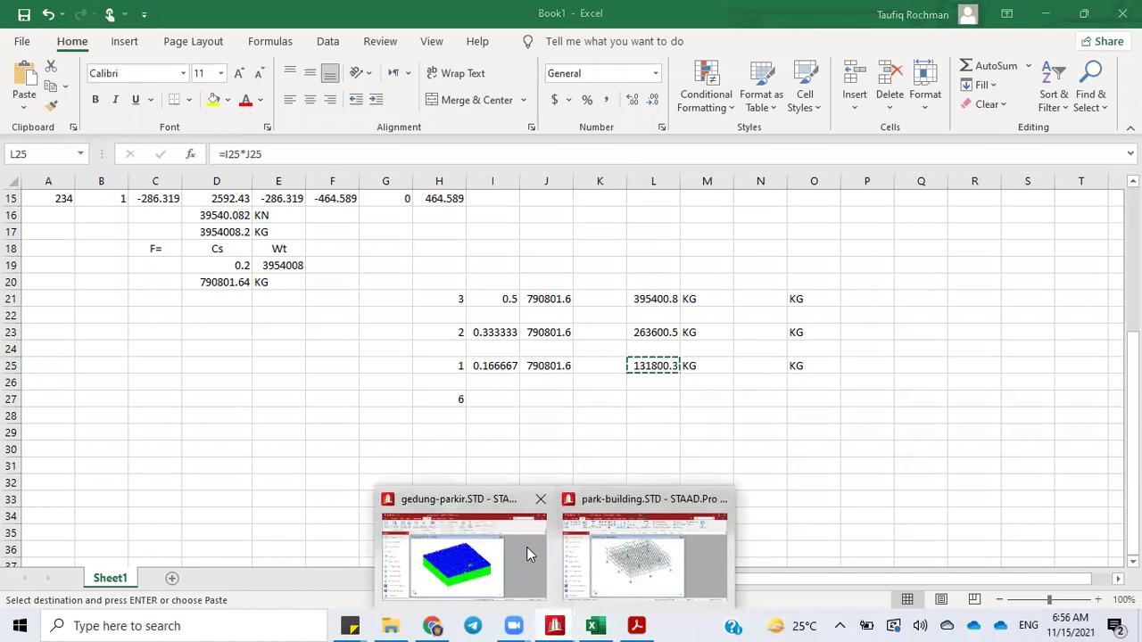
pyautogui.click(526, 548)
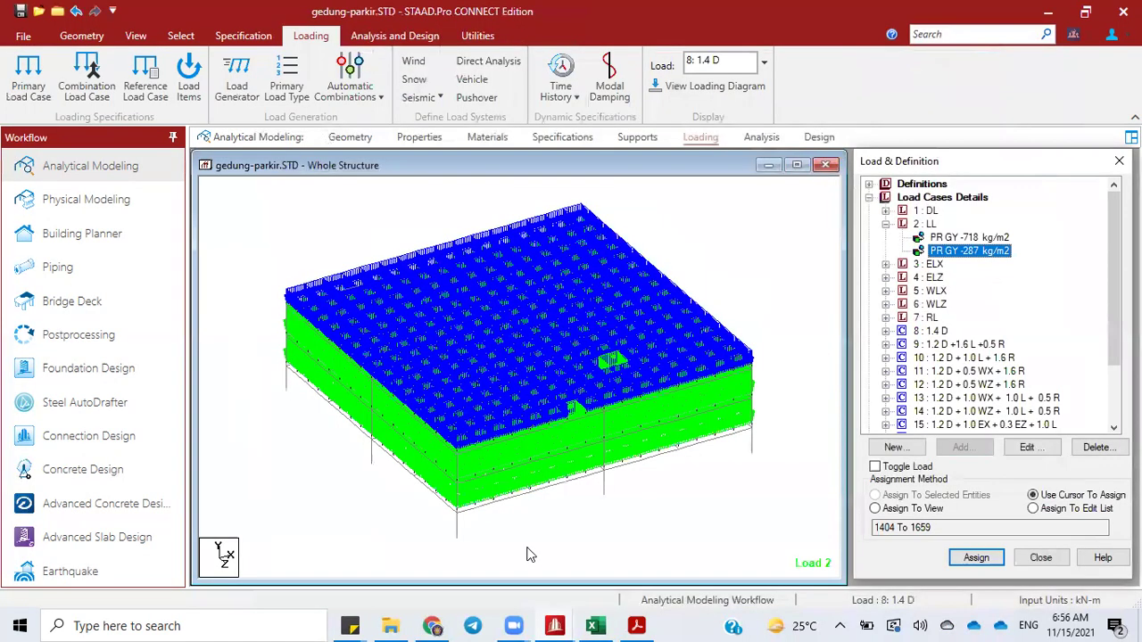
pyautogui.doubleClick(932, 265)
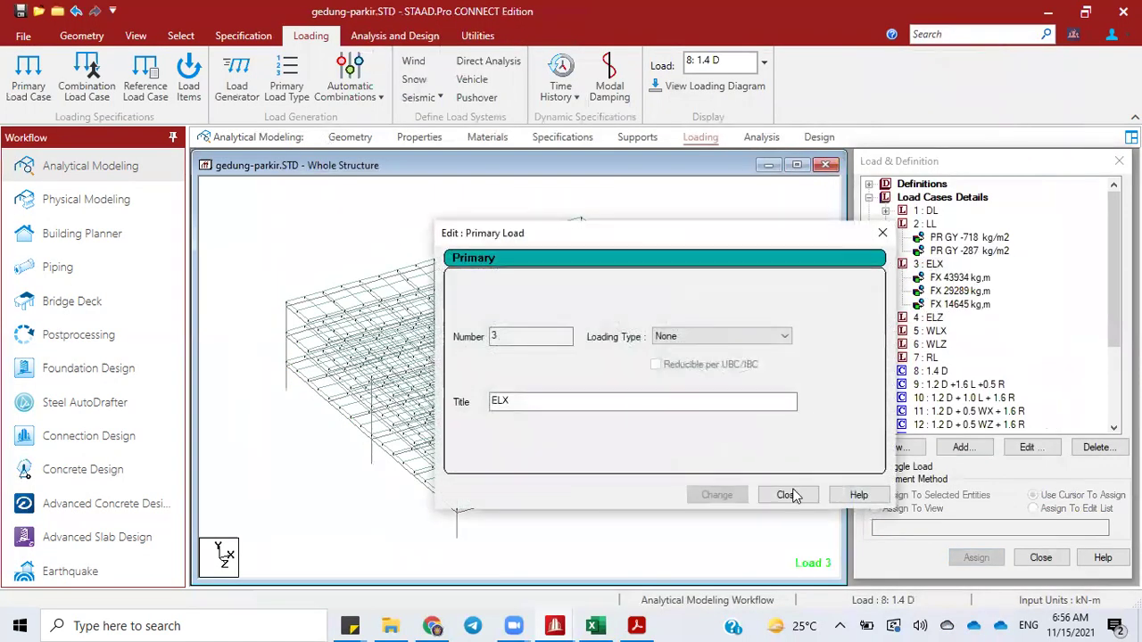
pyautogui.click(788, 495)
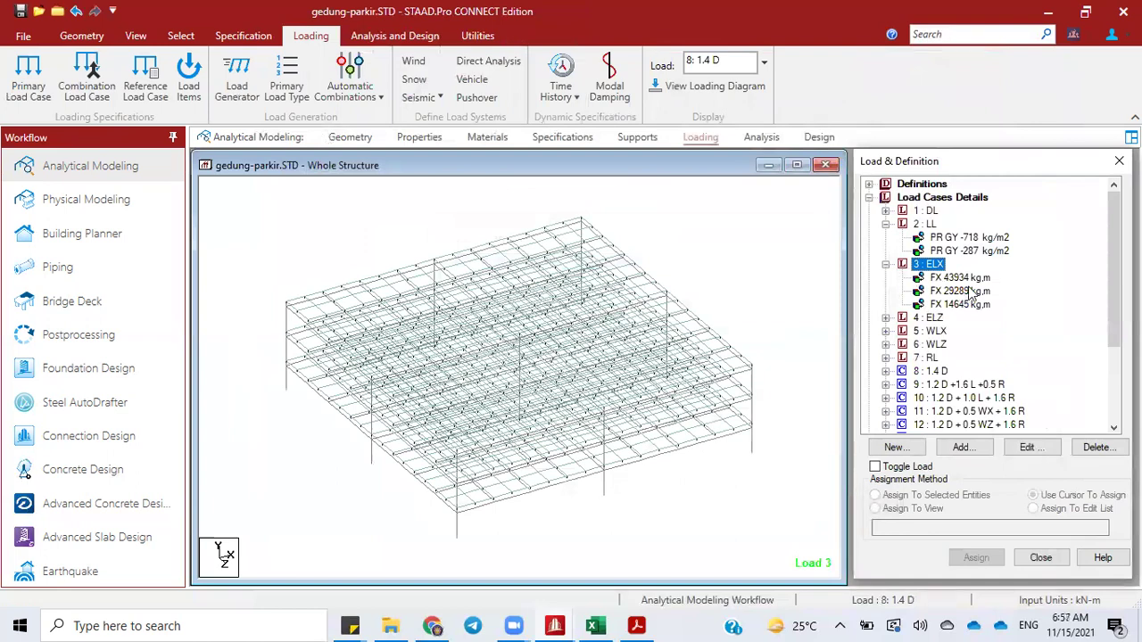
pyautogui.click(940, 279)
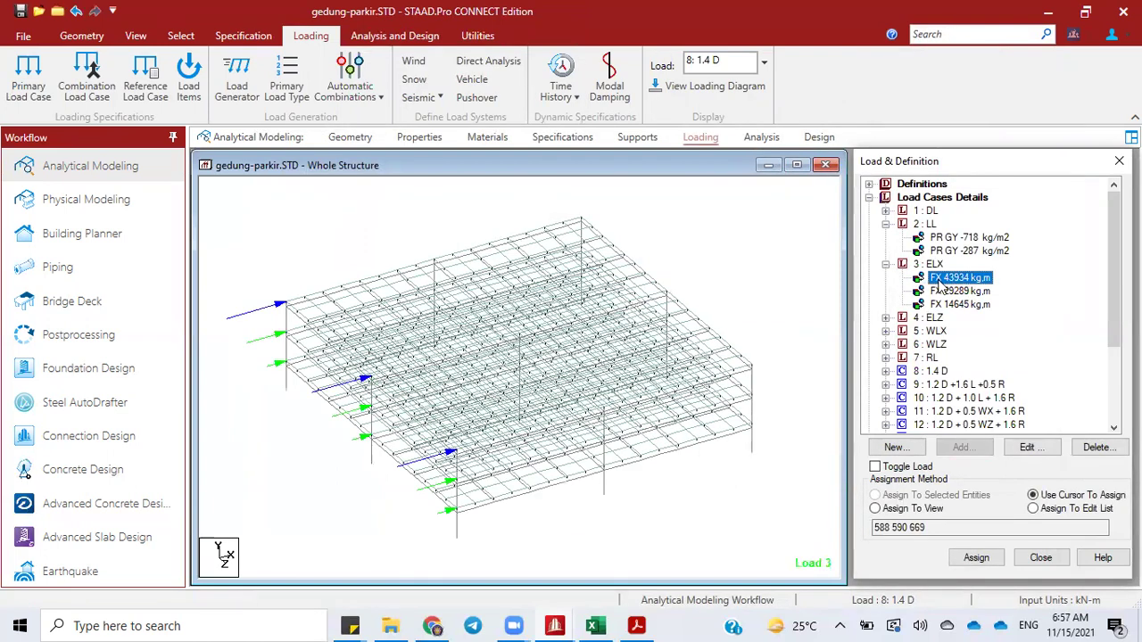
pyautogui.click(678, 244)
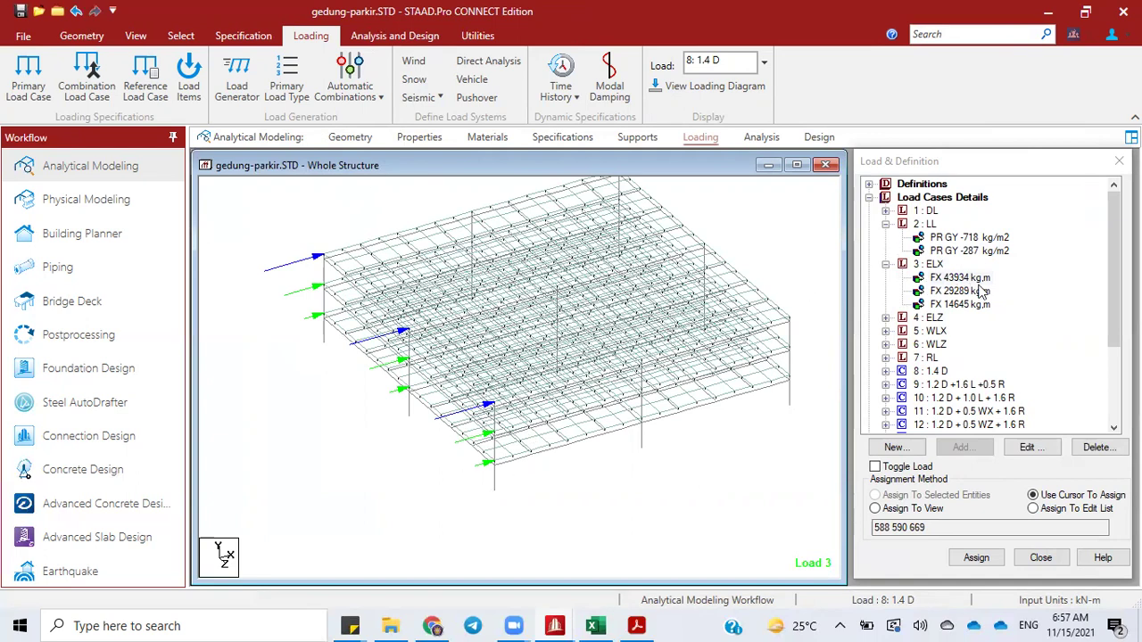
# Switch to the Excel workbook and enter the wind pressure -25 kg/m2 in cell F3 and the length 40 m in G3
pyautogui.click(594, 625)
pyautogui.scroll(6, 428, 248)
pyautogui.click(344, 231)
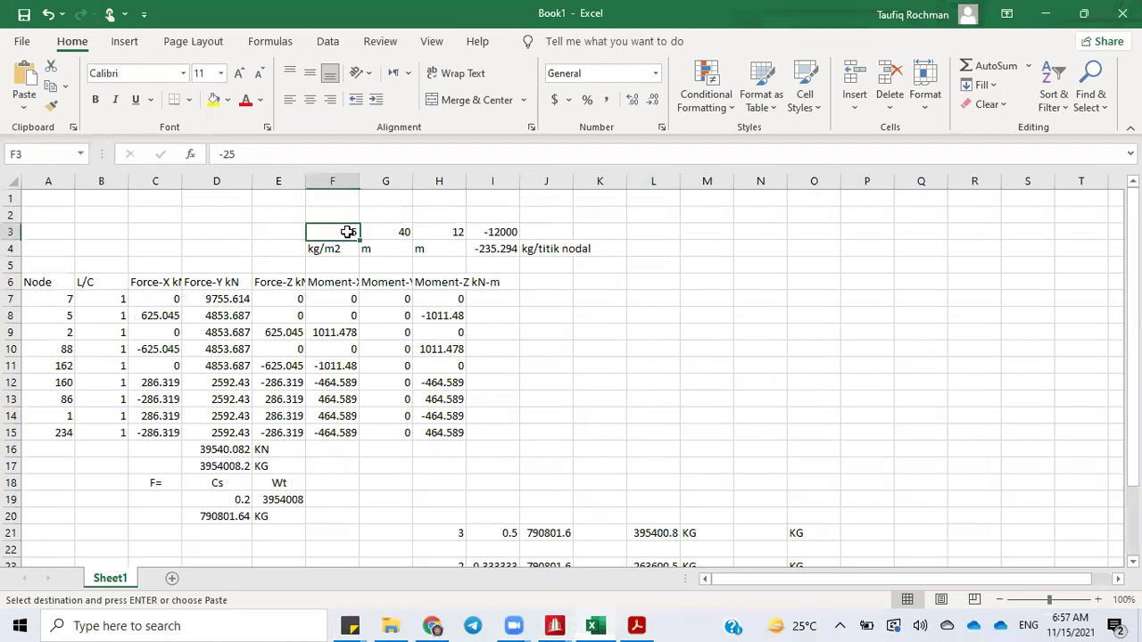
pyautogui.write('-')
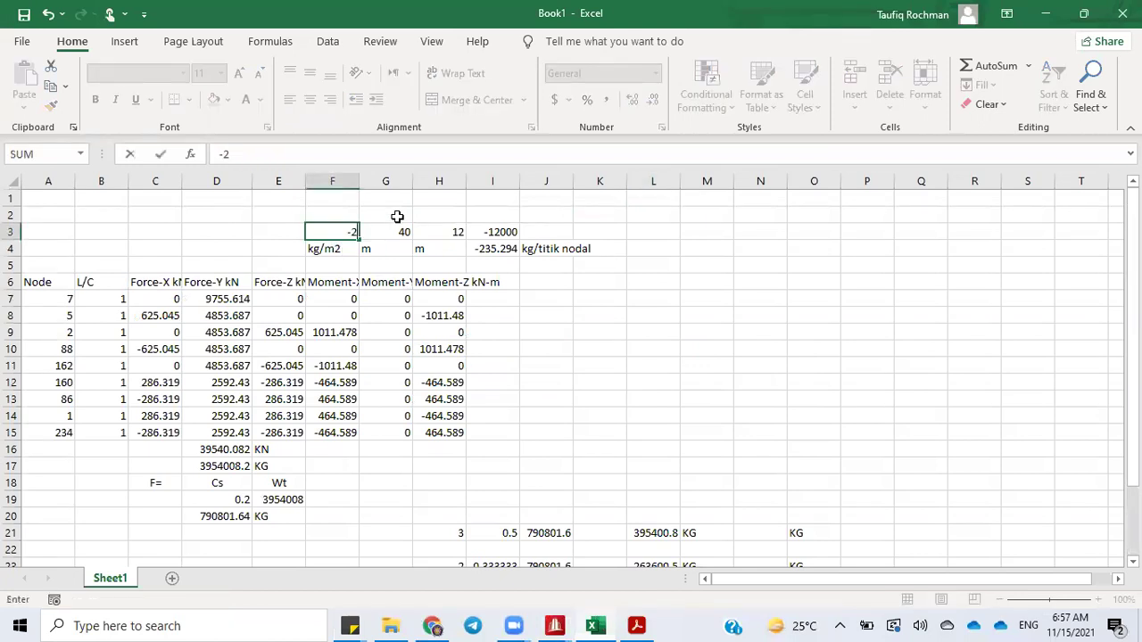
pyautogui.write('25')
pyautogui.press('Return')
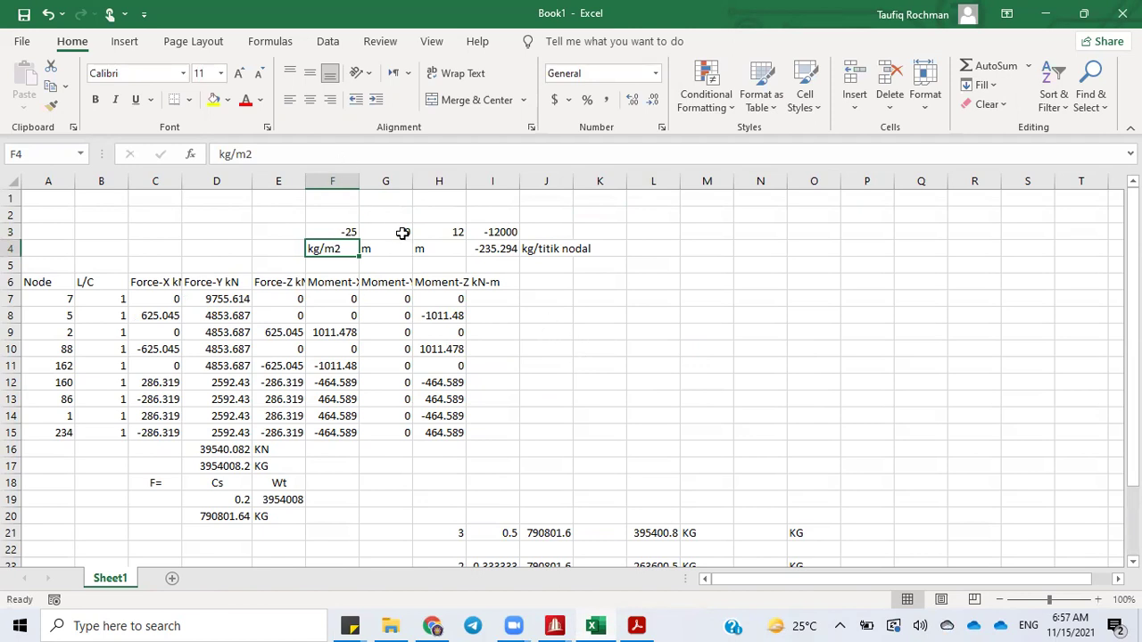
pyautogui.click(402, 232)
pyautogui.write('40')
pyautogui.hotkey('ctrl', 'Return')
# View the park-building.STD model in STAAD.Pro, return to Excel and examine the height in H3 and the wind force formulas in I3 and I4
pyautogui.click(570, 624)
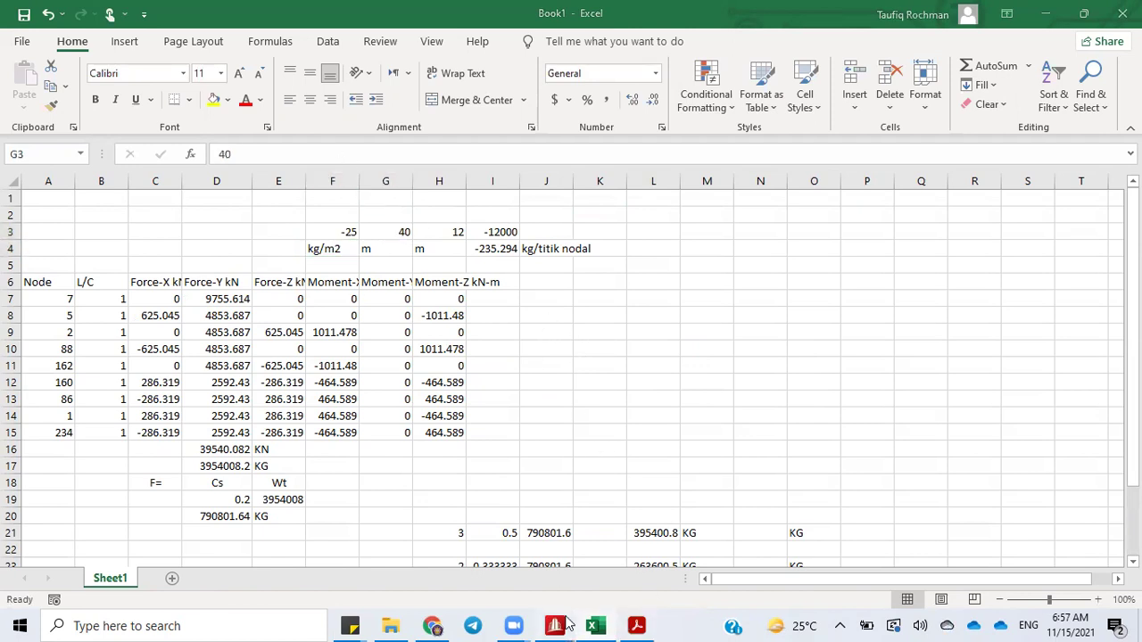
pyautogui.click(611, 564)
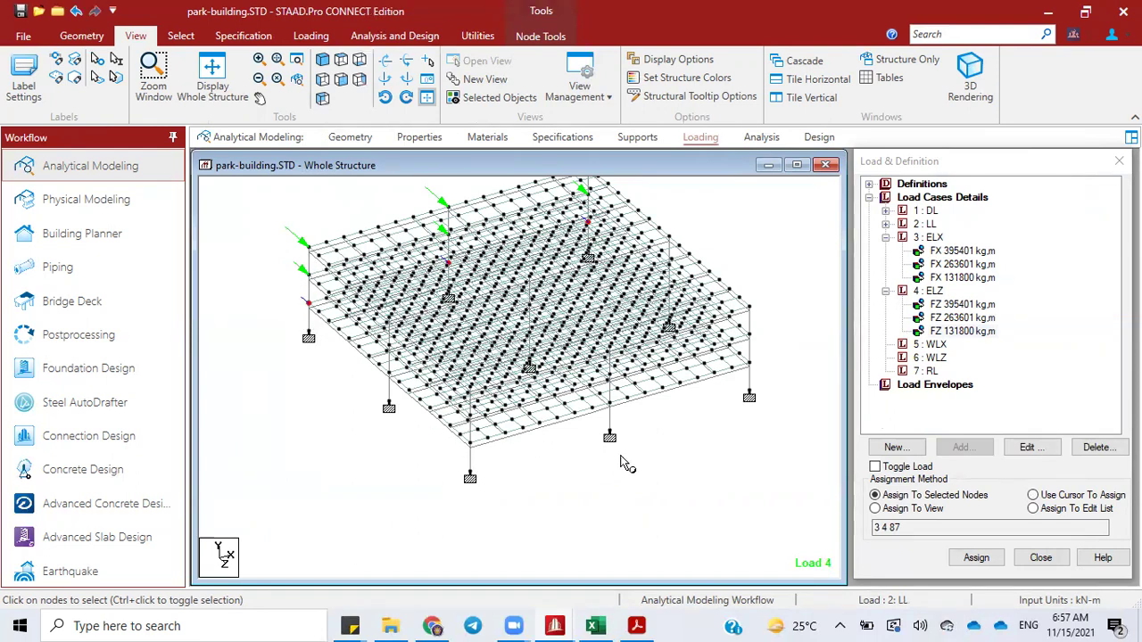
pyautogui.hotkey('alt', 'Tab')
pyautogui.click(441, 230)
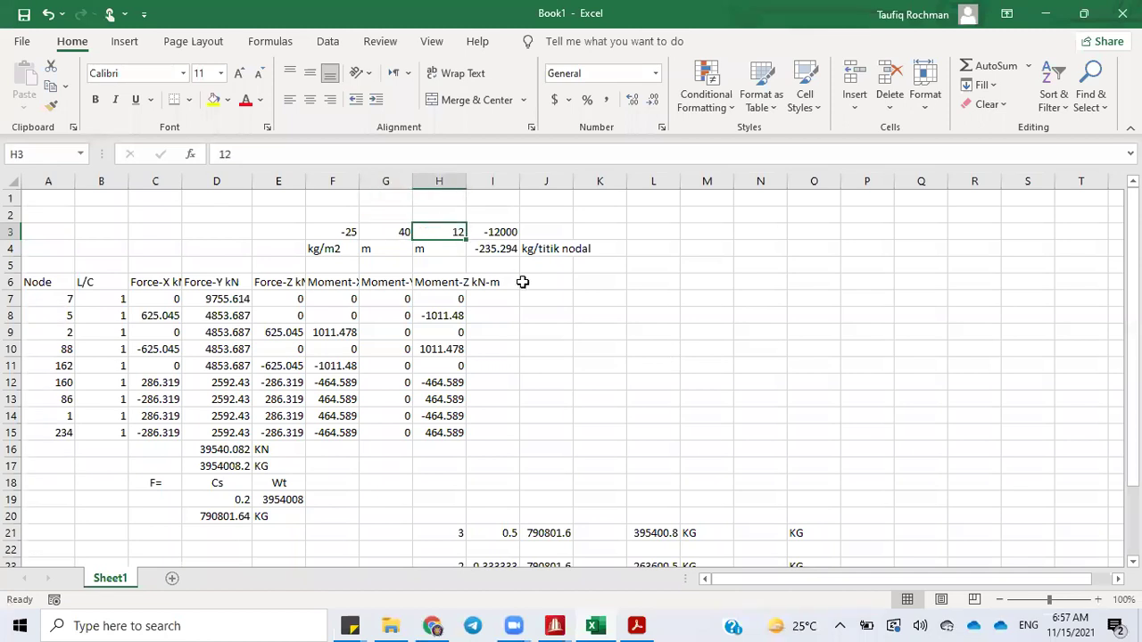
pyautogui.click(648, 280)
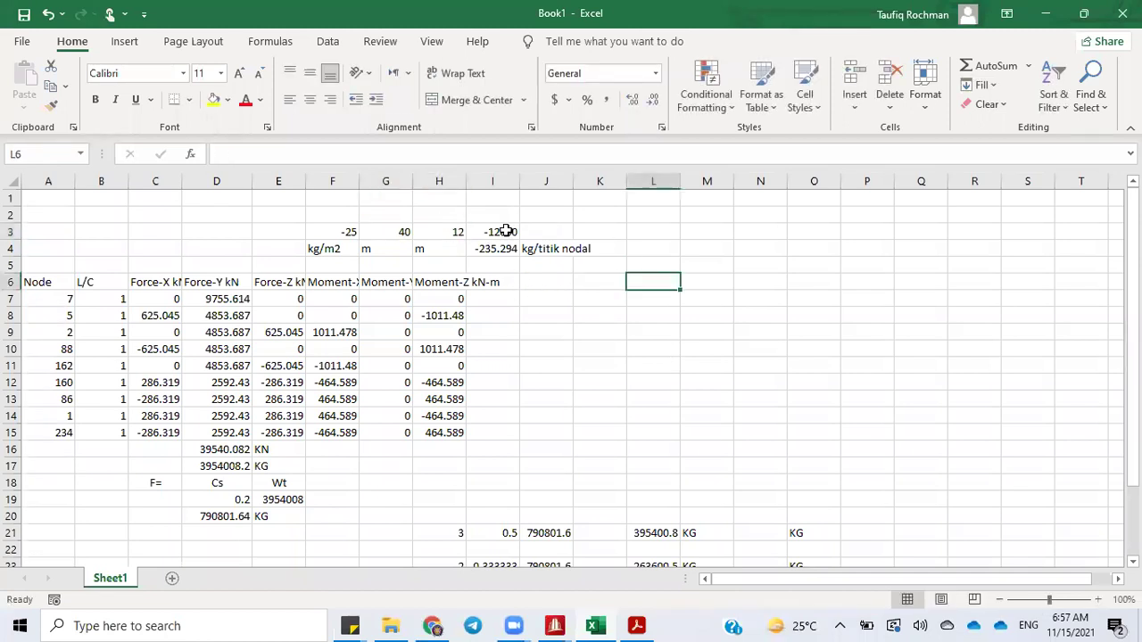
pyautogui.doubleClick(506, 231)
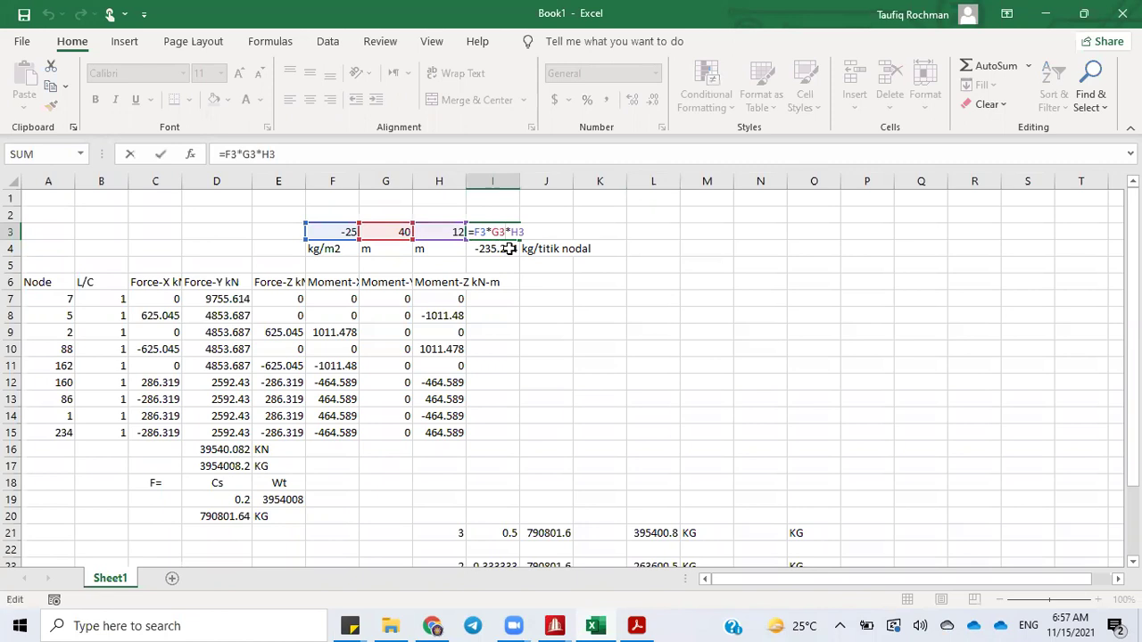
pyautogui.press('Escape')
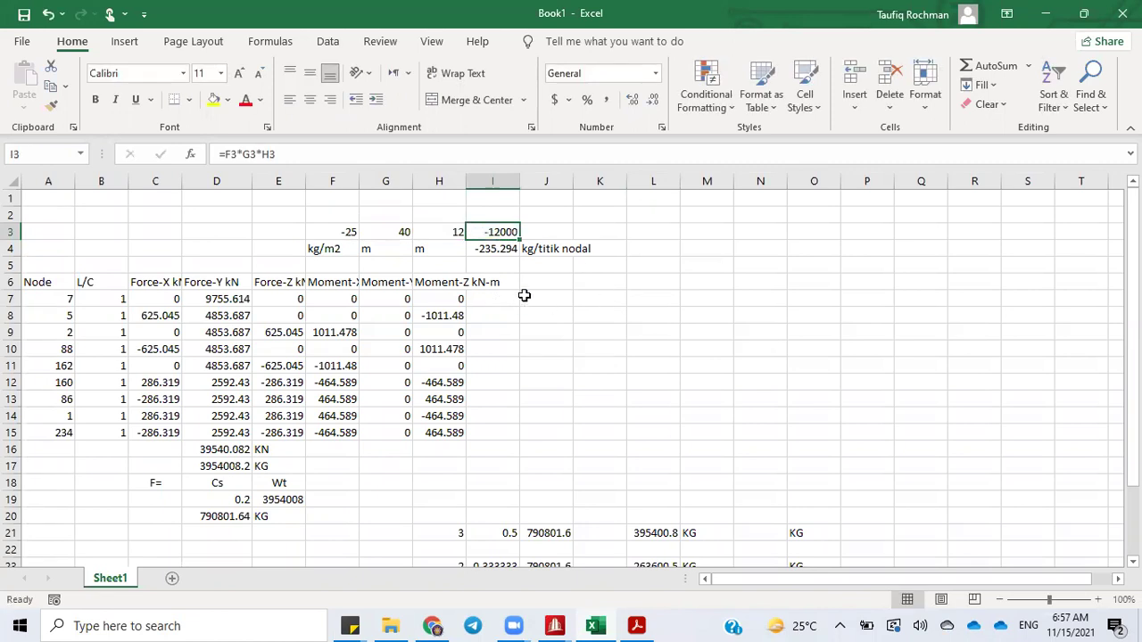
pyautogui.click(496, 250)
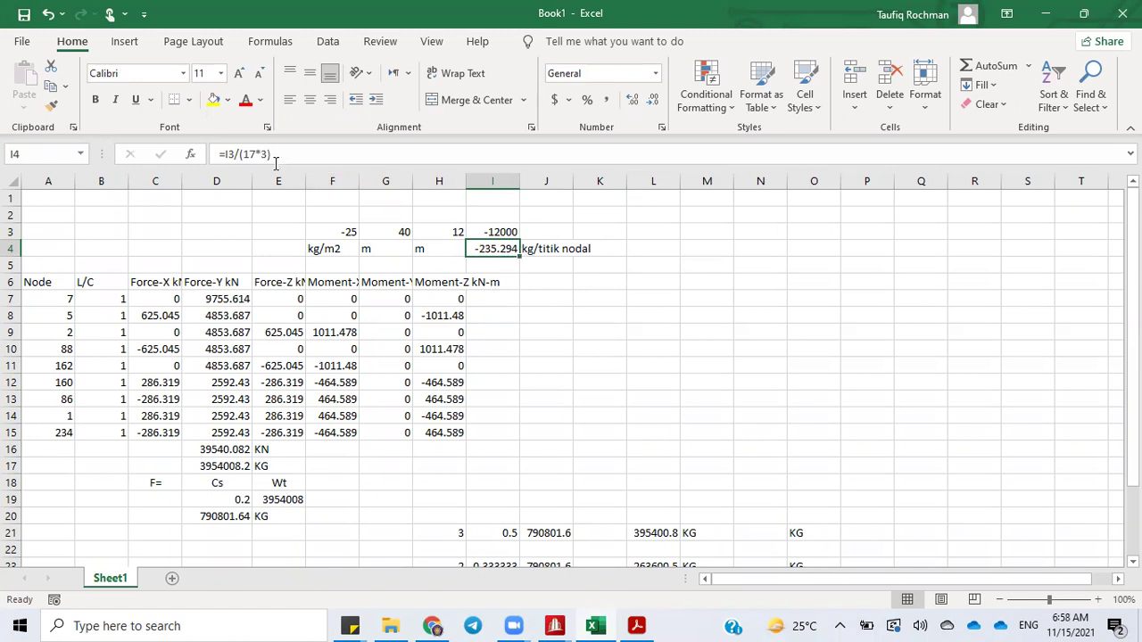
# Switch to the gedung-parkir.STD model in STAAD.Pro and examine the nodal FX load of load case WLX on the structure
pyautogui.moveTo(556, 623)
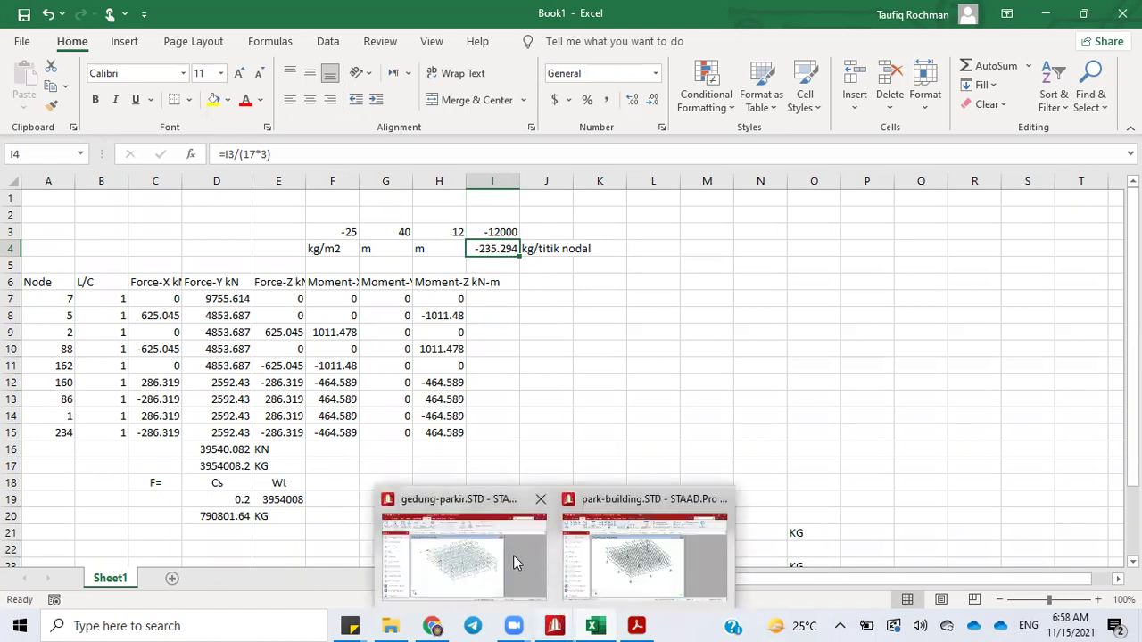
pyautogui.click(514, 562)
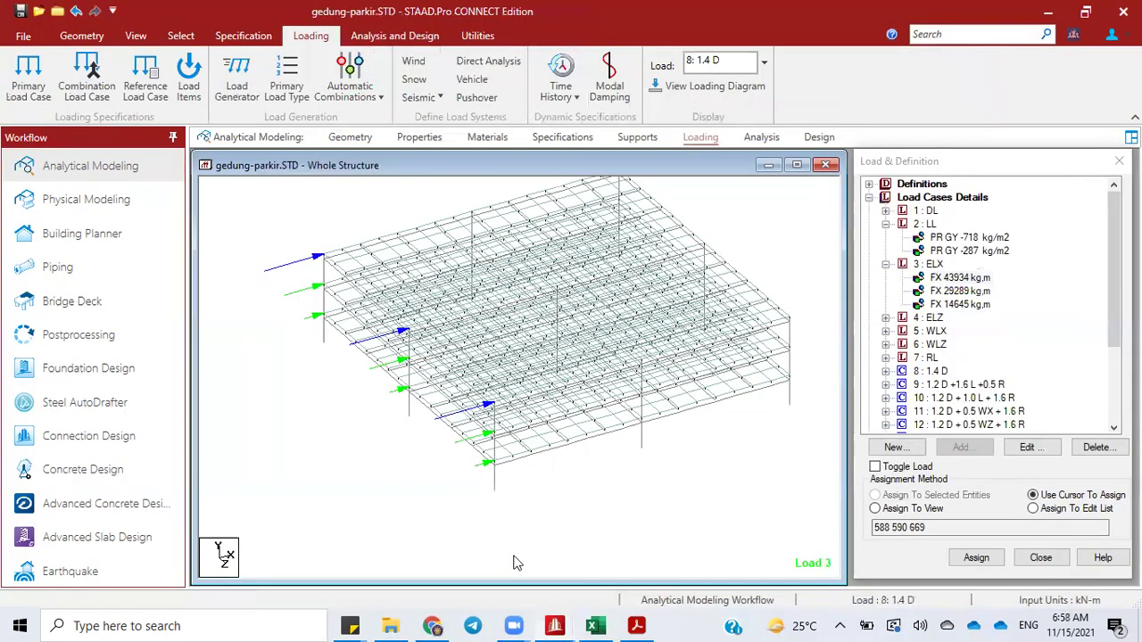
pyautogui.click(932, 331)
pyautogui.doubleClick(932, 331)
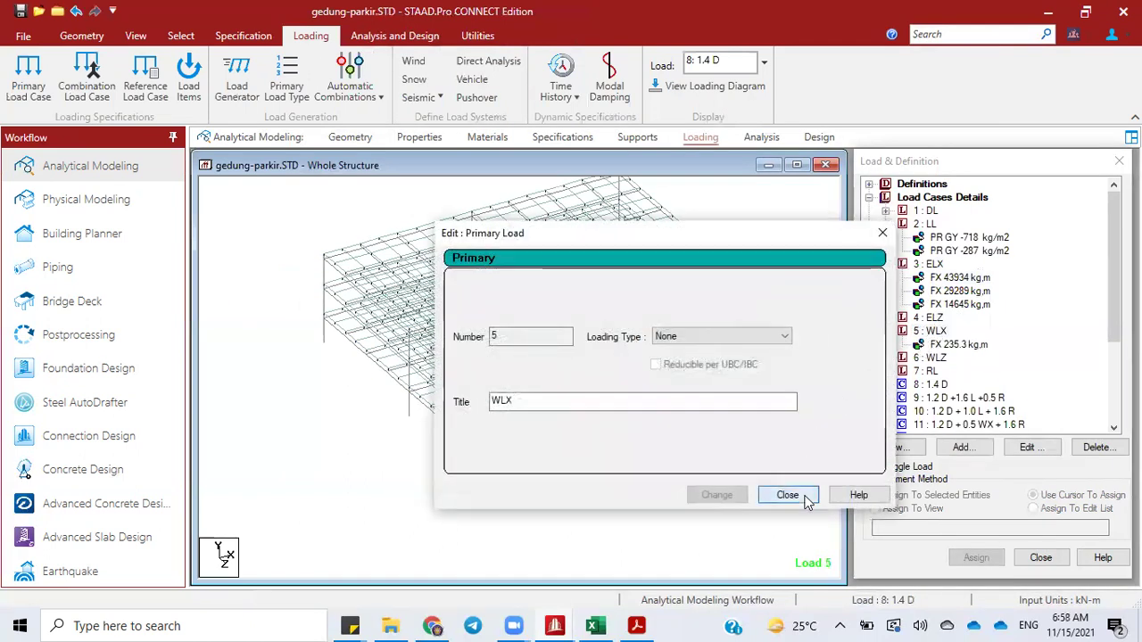
pyautogui.click(805, 497)
pyautogui.click(937, 345)
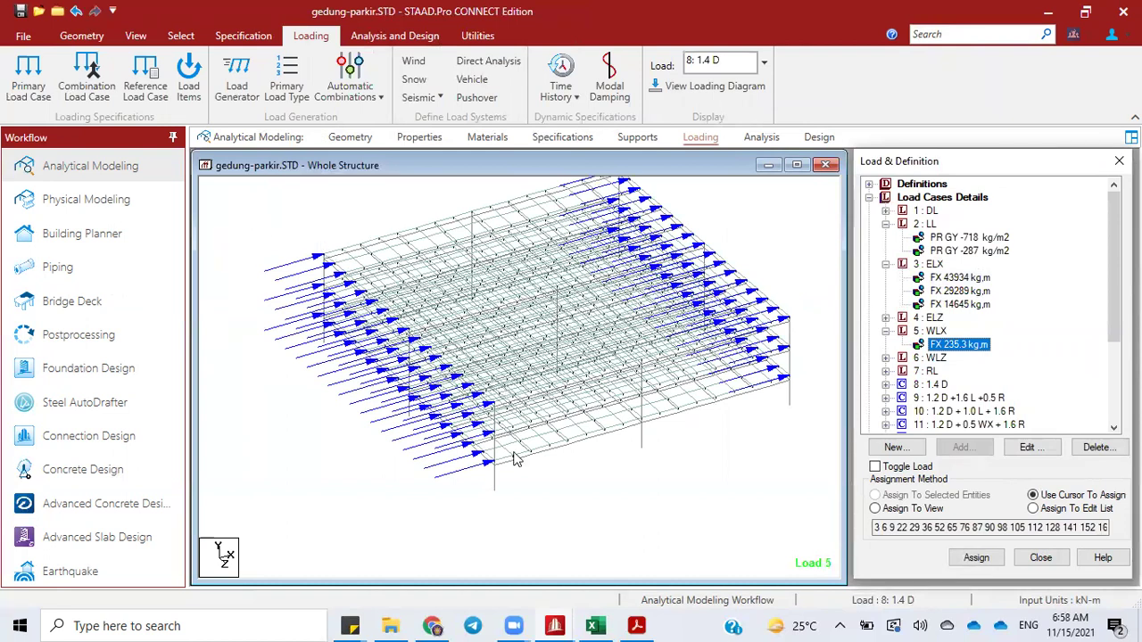
# Switch back to Excel, check the formula in cell I4 and copy its wind force per node
pyautogui.click(595, 626)
pyautogui.click(486, 264)
pyautogui.doubleClick(488, 251)
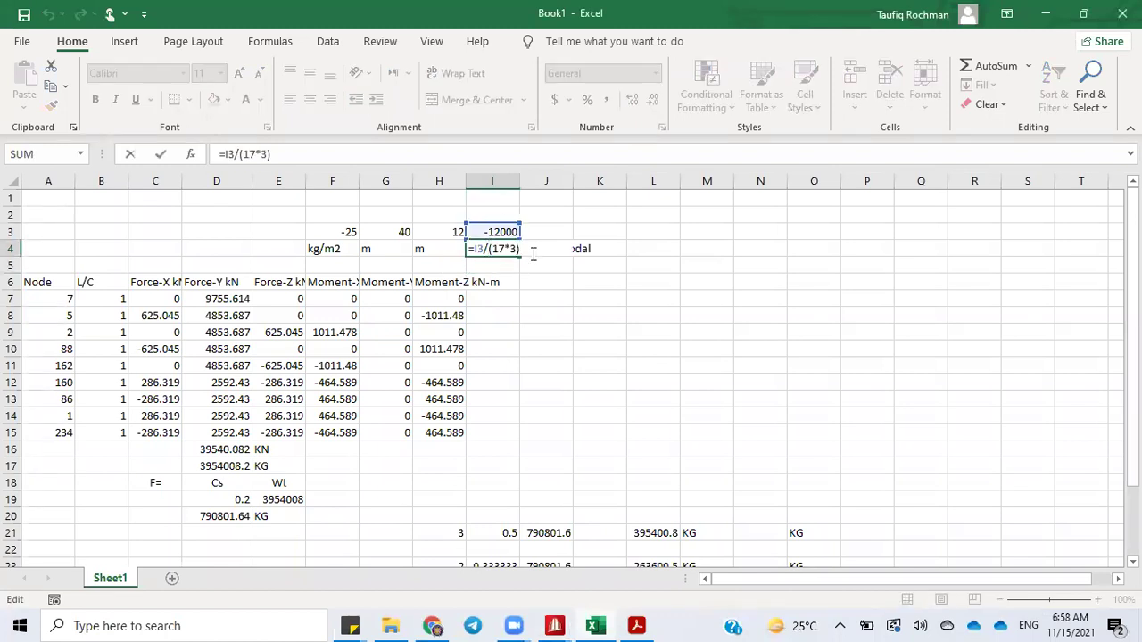
pyautogui.press('Escape')
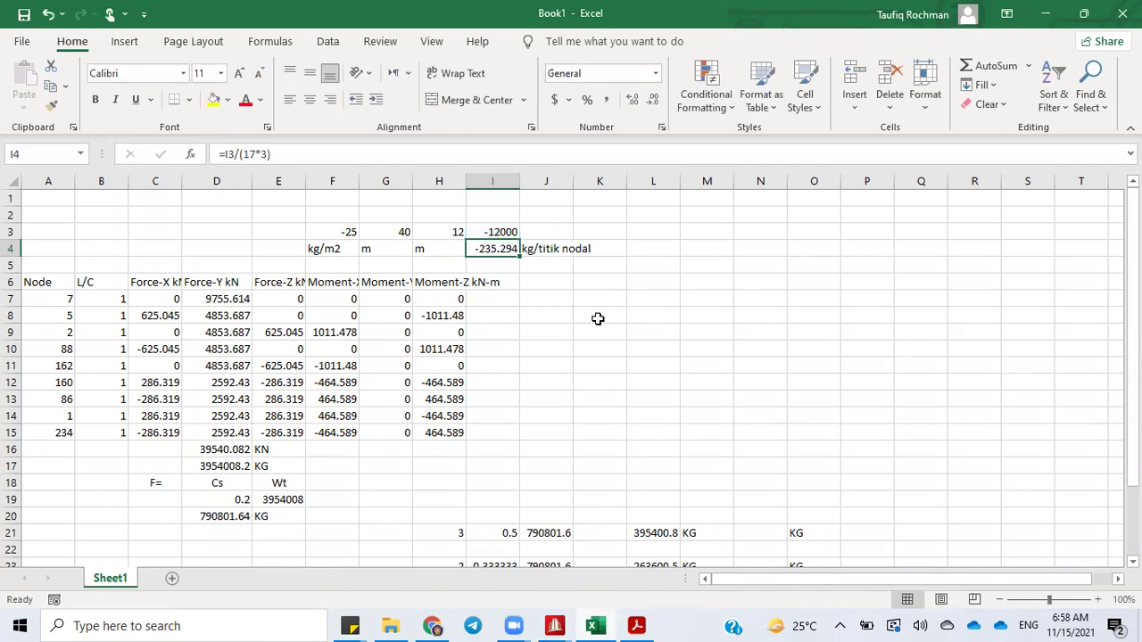
pyautogui.rightClick(493, 249)
pyautogui.click(535, 225)
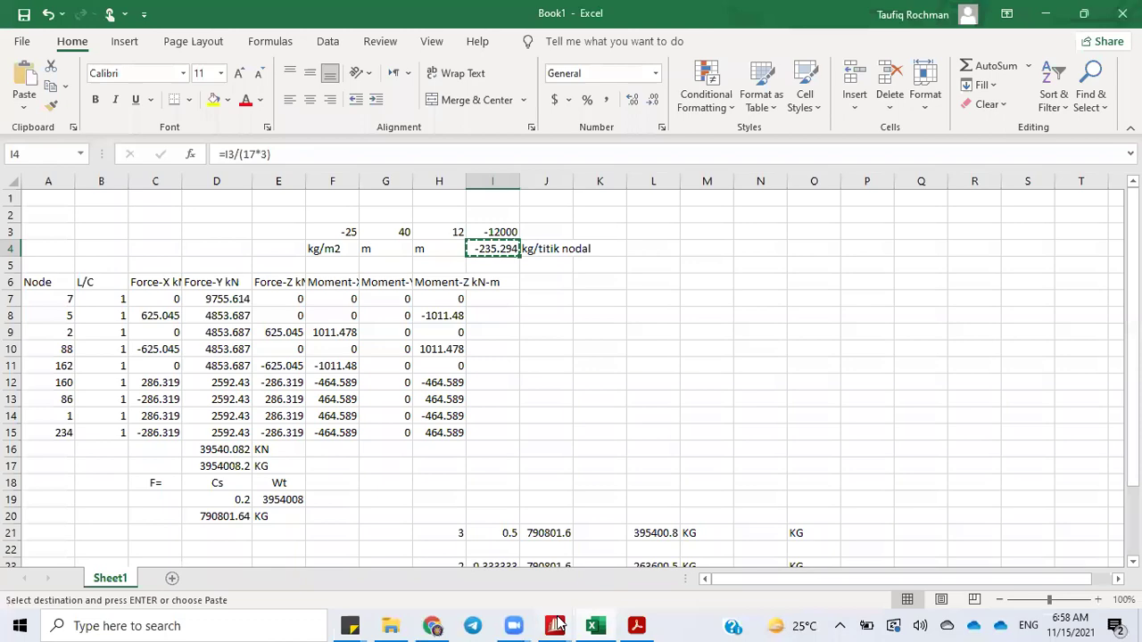
# Switch to the park-building.STD model, select all three floor levels' nodes along the minimum-X face, and show the model isometrically
pyautogui.moveTo(555, 623)
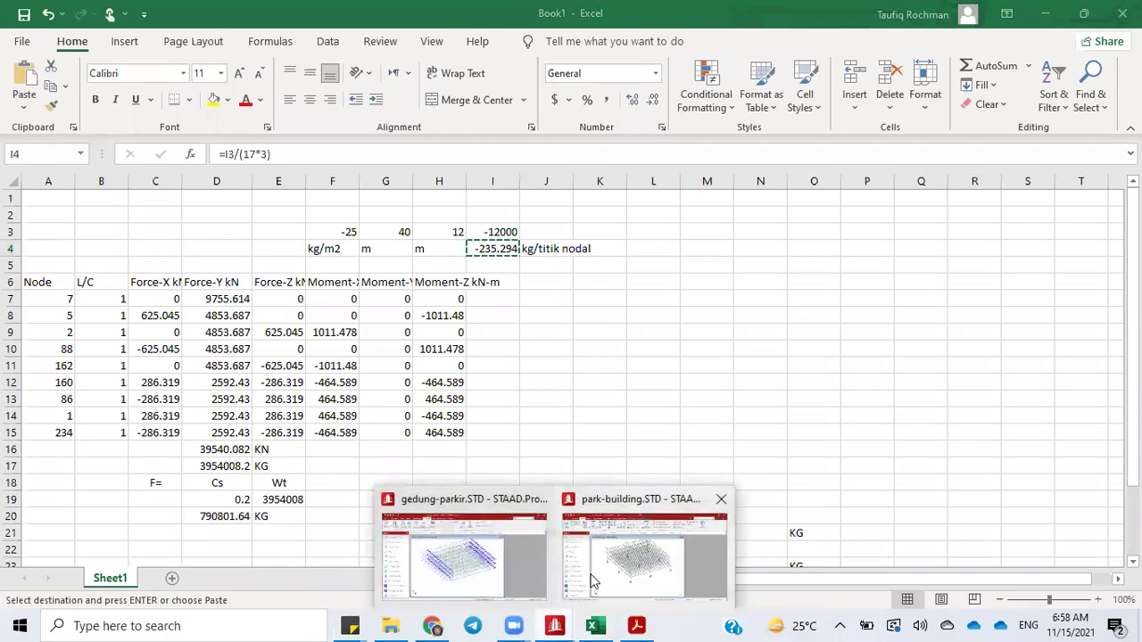
pyautogui.click(593, 581)
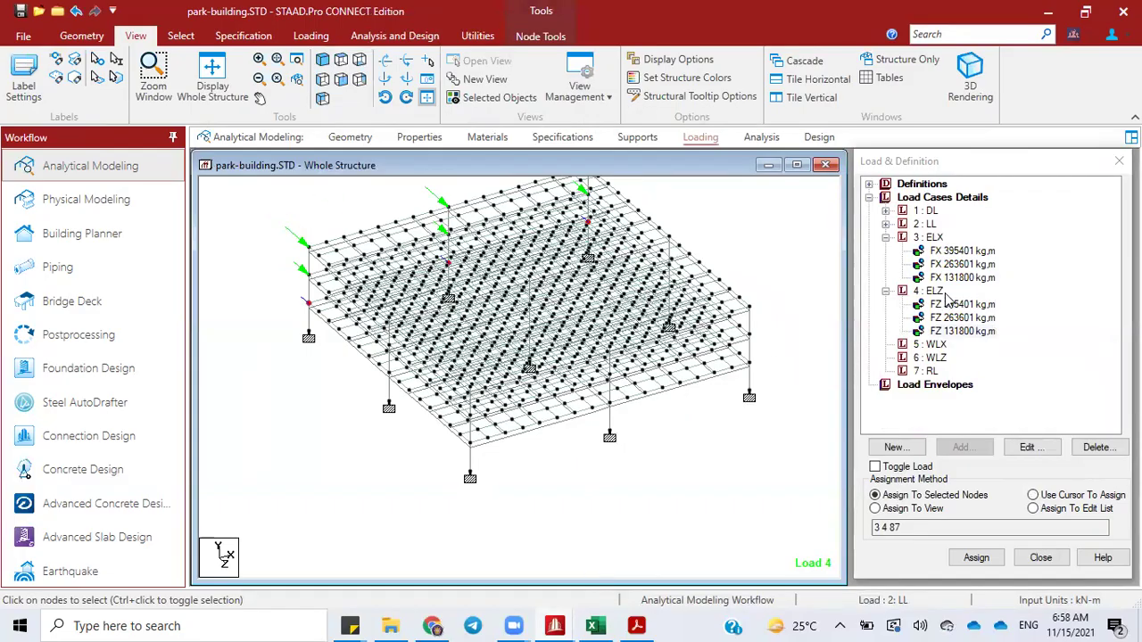
pyautogui.click(340, 79)
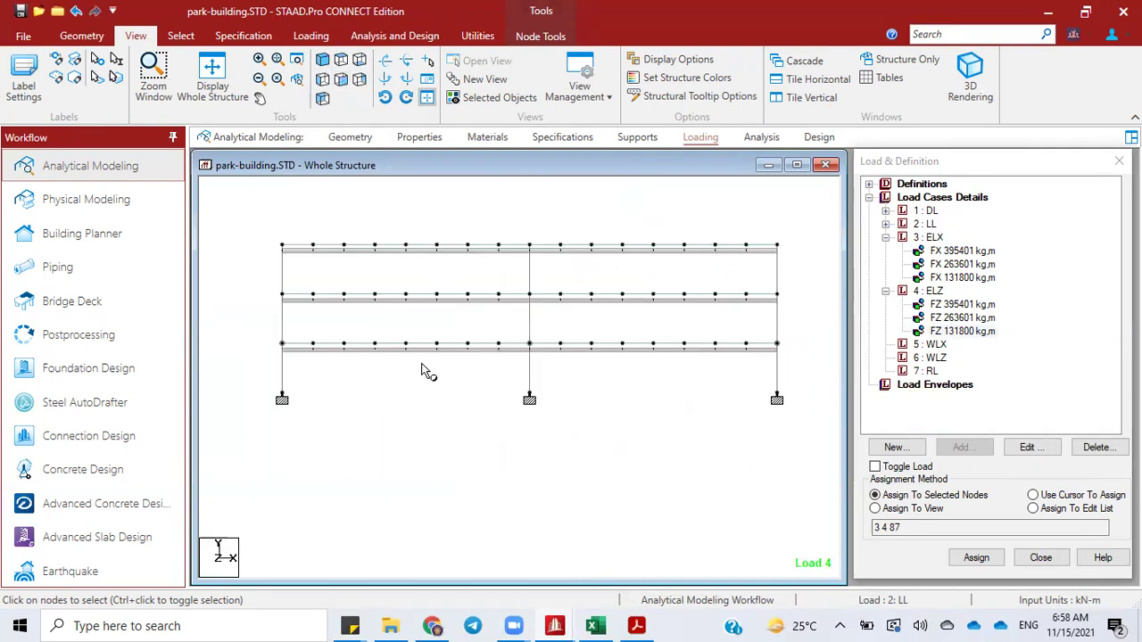
pyautogui.moveTo(264, 221); pyautogui.dragTo(286, 358)
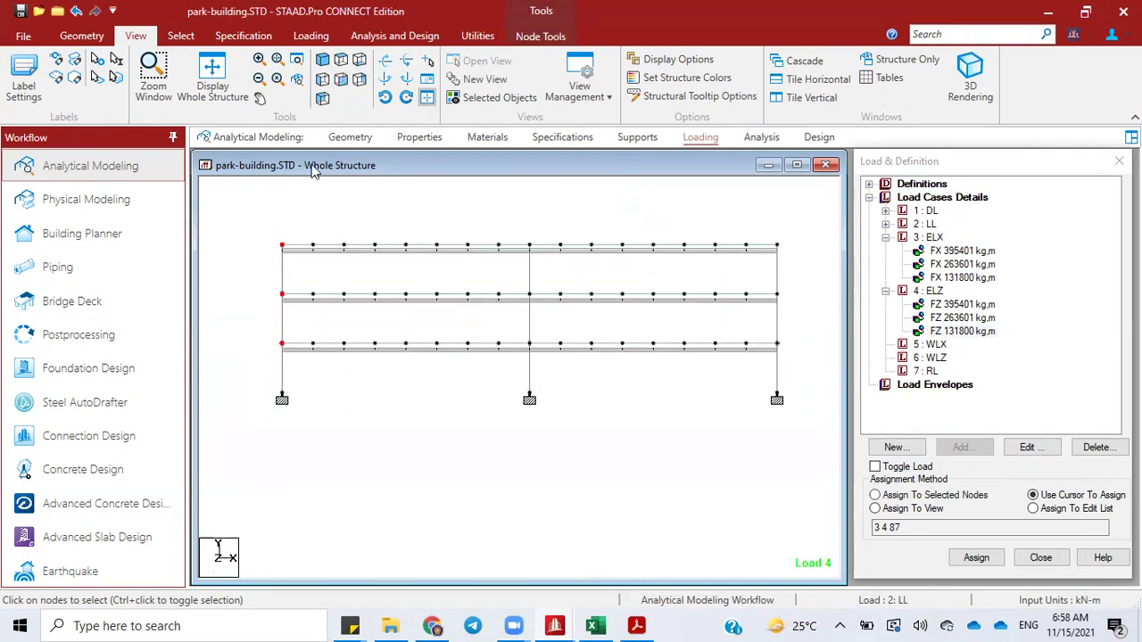
pyautogui.click(322, 60)
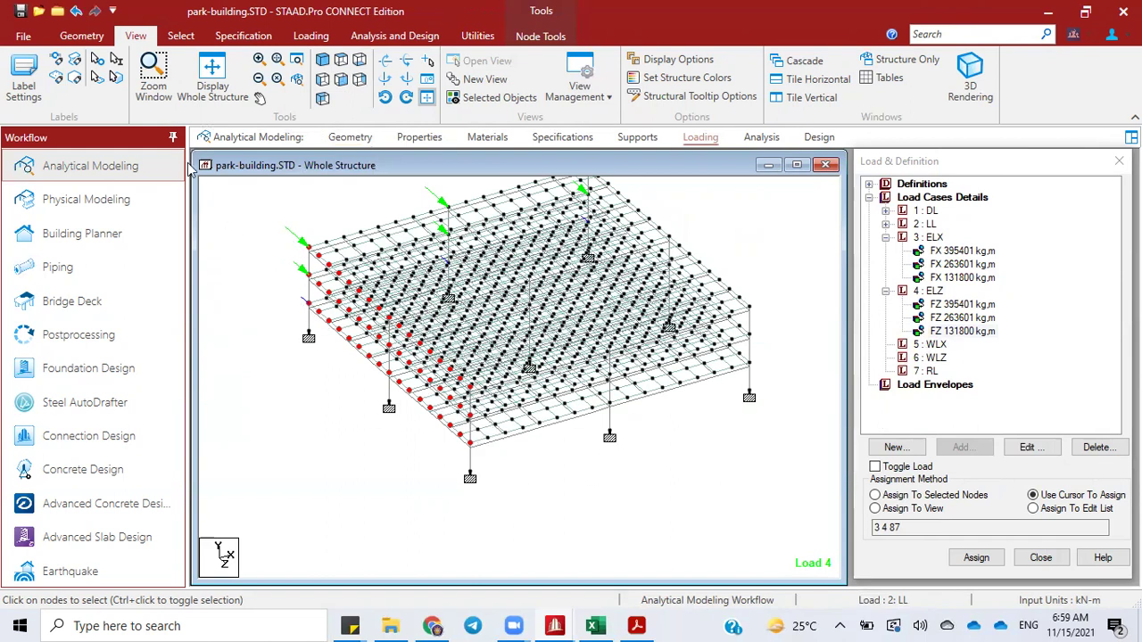
# Add a nodal load to load case WLX with the copied Fx value of -235.294 kg
pyautogui.click(933, 344)
pyautogui.click(962, 447)
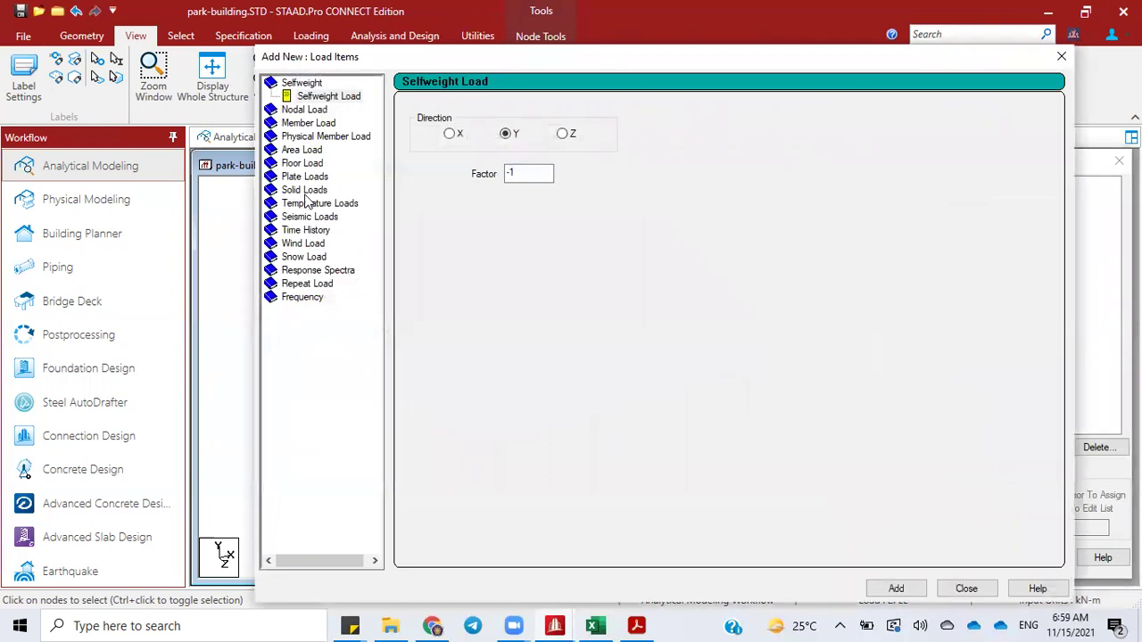
pyautogui.click(304, 109)
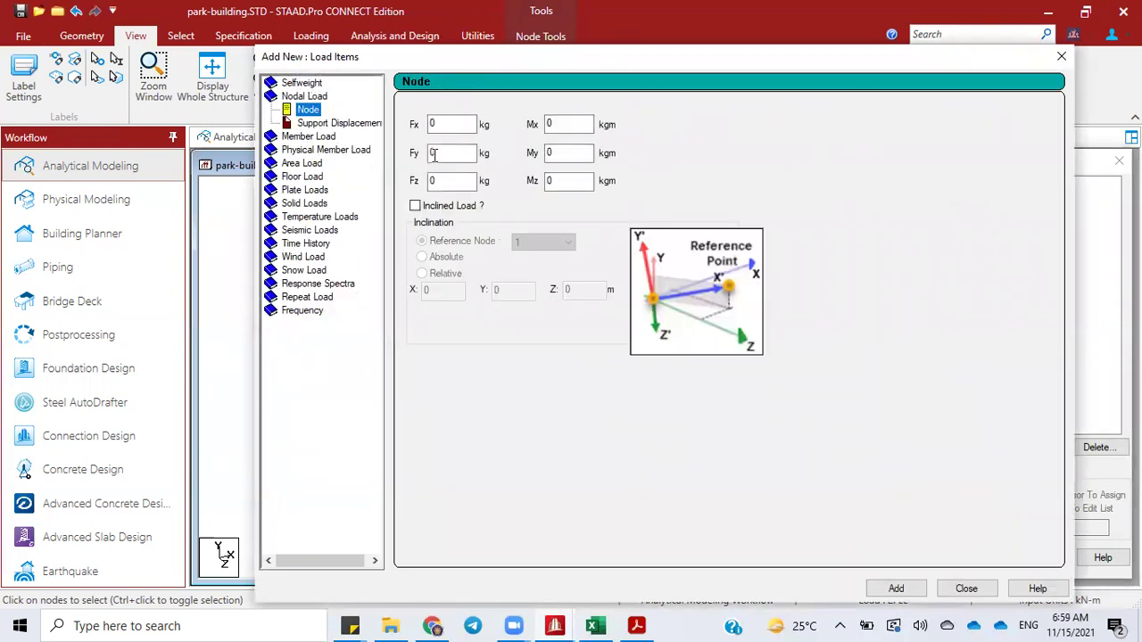
pyautogui.doubleClick(447, 124)
pyautogui.rightClick(448, 125)
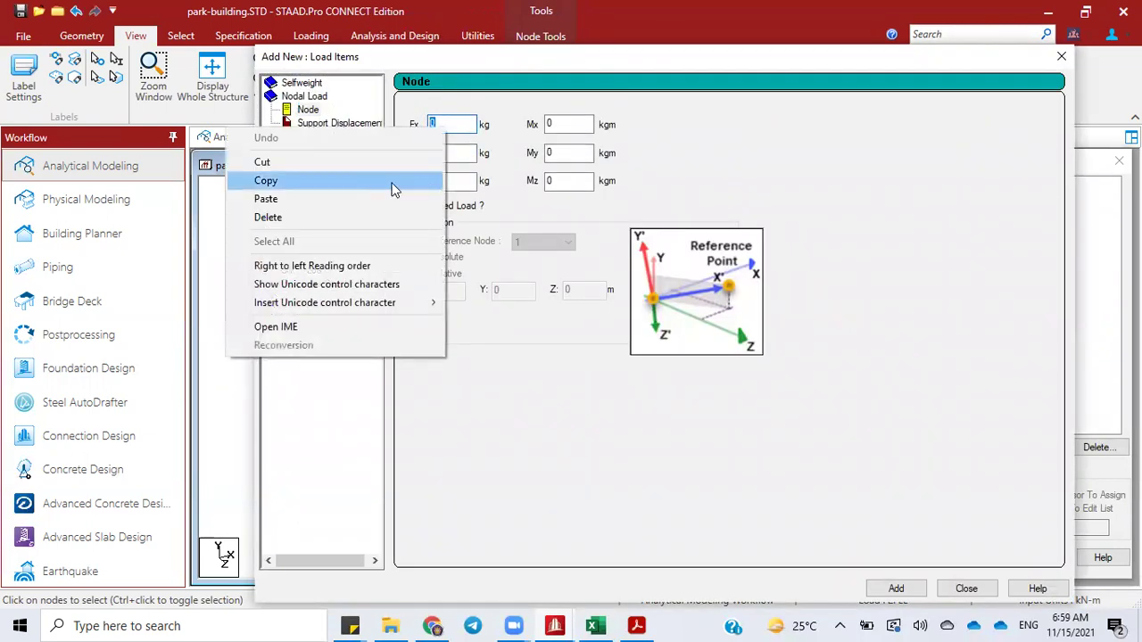
pyautogui.click(358, 201)
pyautogui.click(892, 591)
pyautogui.click(953, 590)
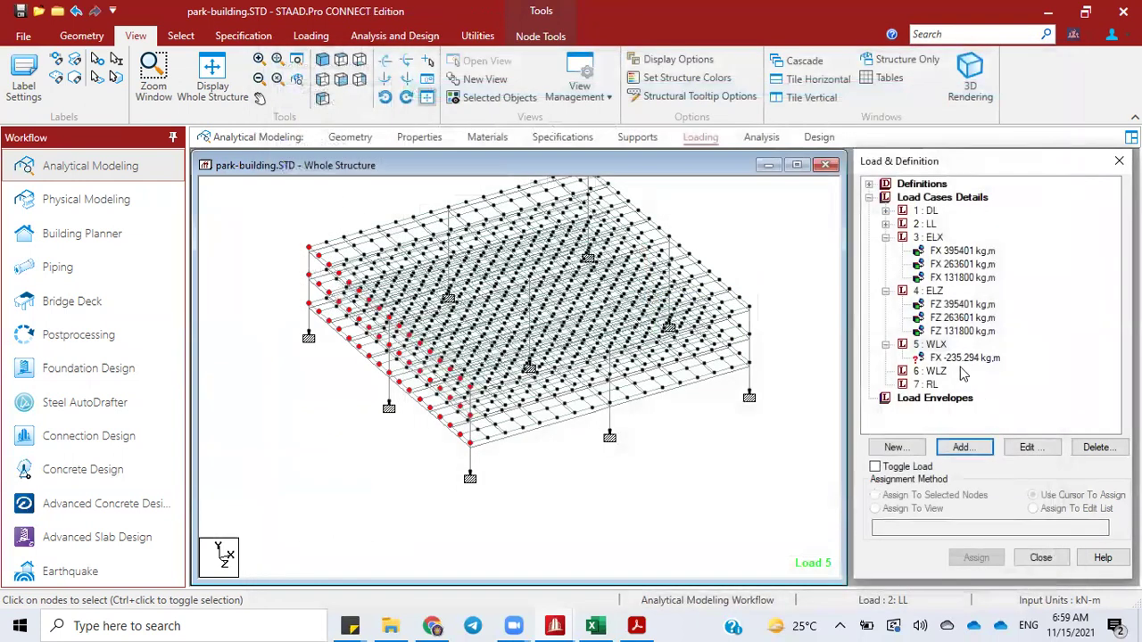
# Assign the WLX nodal load to the selected minimum-X nodes and display its arrows on the model
pyautogui.click(965, 358)
pyautogui.click(941, 497)
pyautogui.click(976, 559)
pyautogui.click(1020, 412)
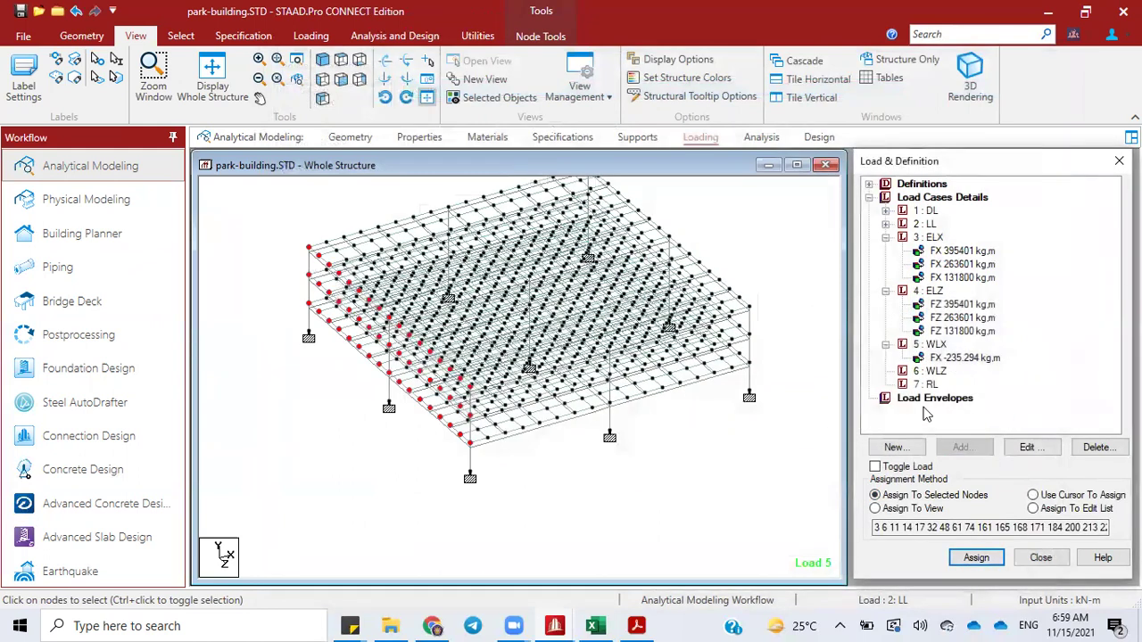
pyautogui.click(947, 318)
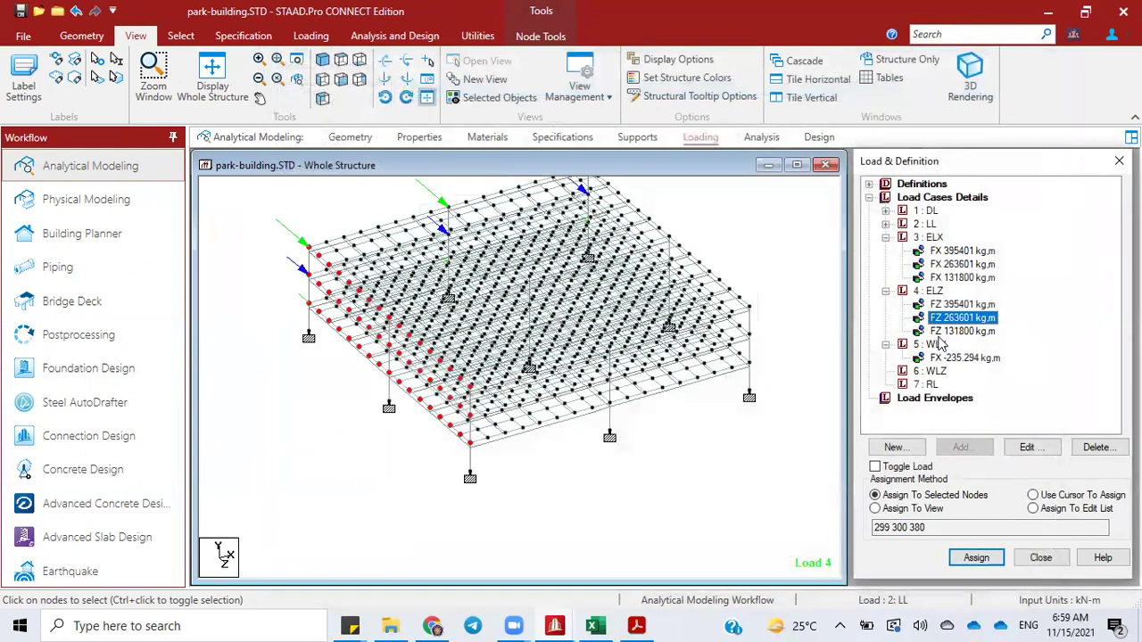
pyautogui.click(945, 359)
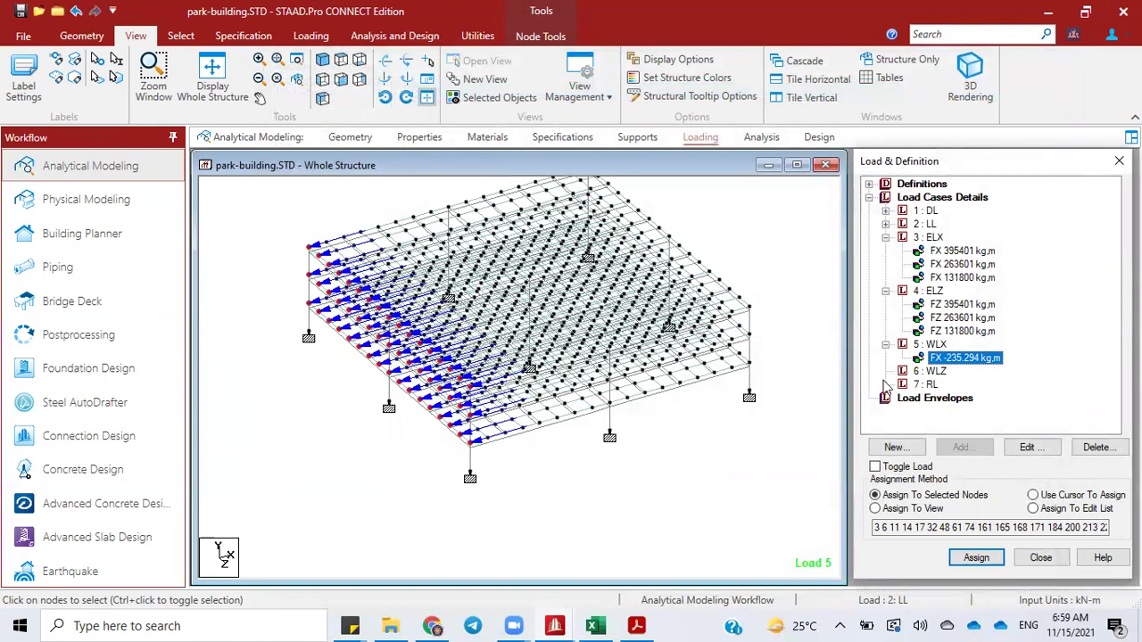
# Reverse the WLX nodal load's direction by changing its Fx to 235.294 kg
pyautogui.doubleClick(947, 358)
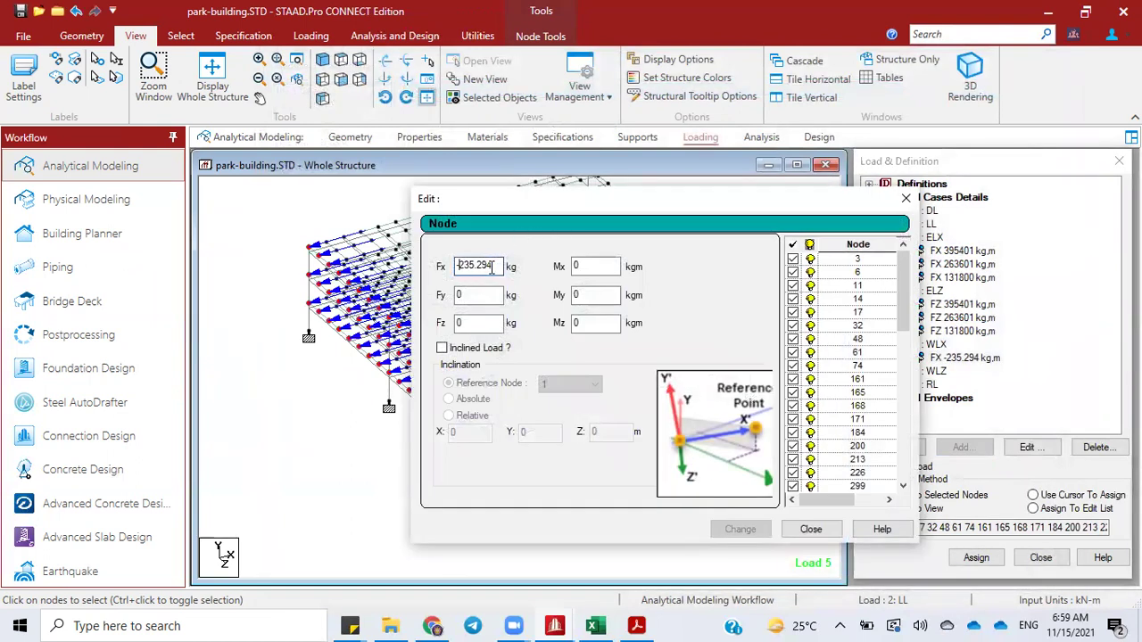
pyautogui.press('BackSpace')
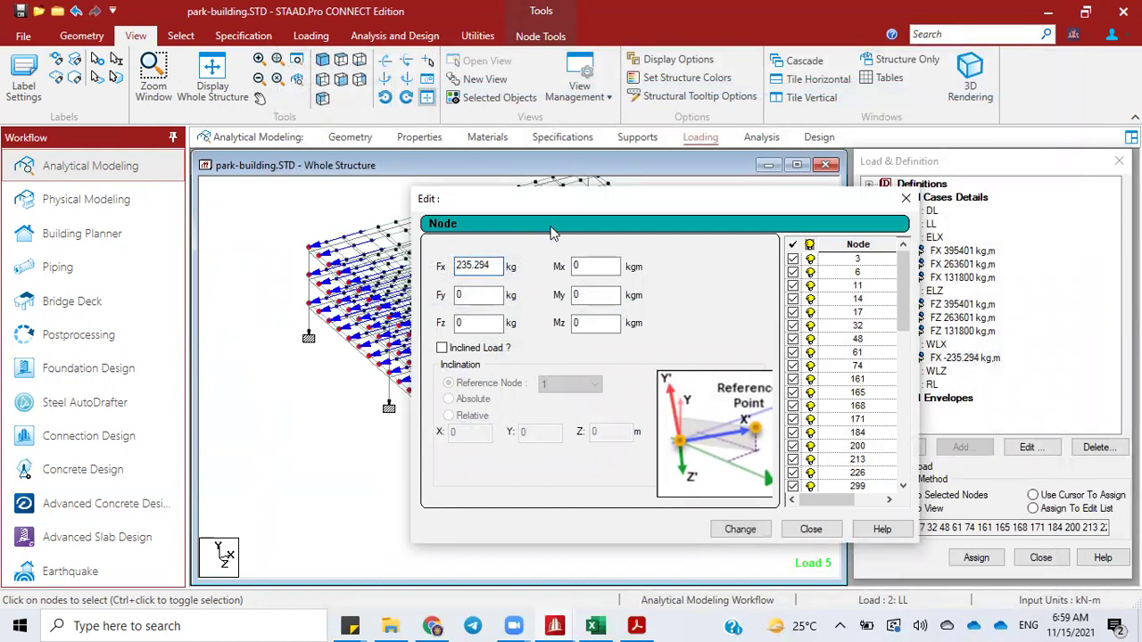
pyautogui.click(740, 529)
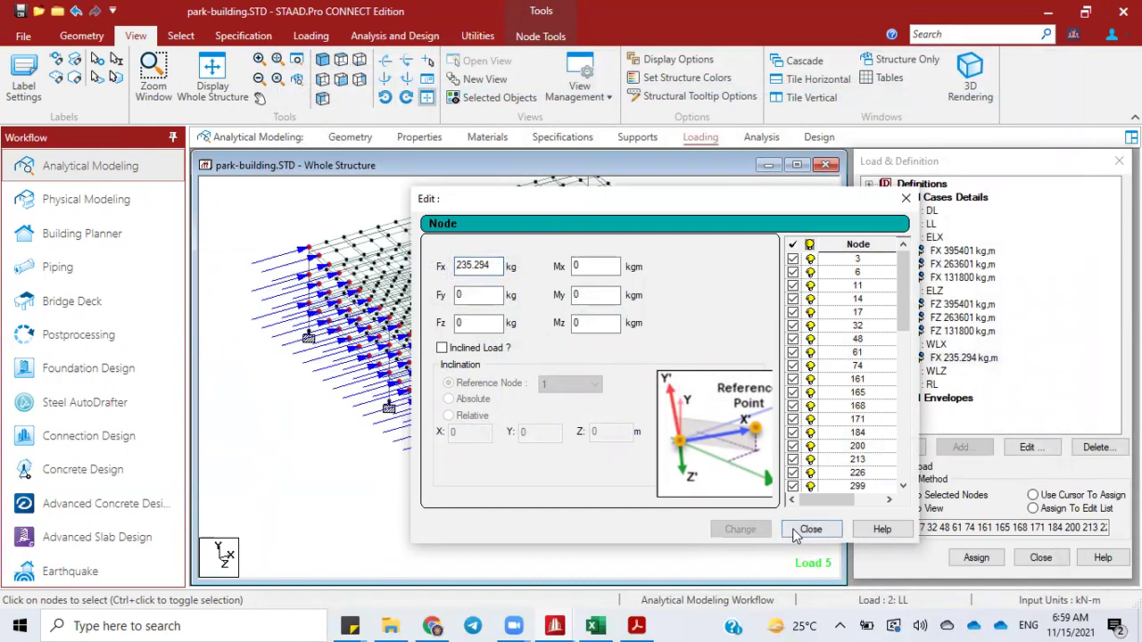
pyautogui.click(810, 530)
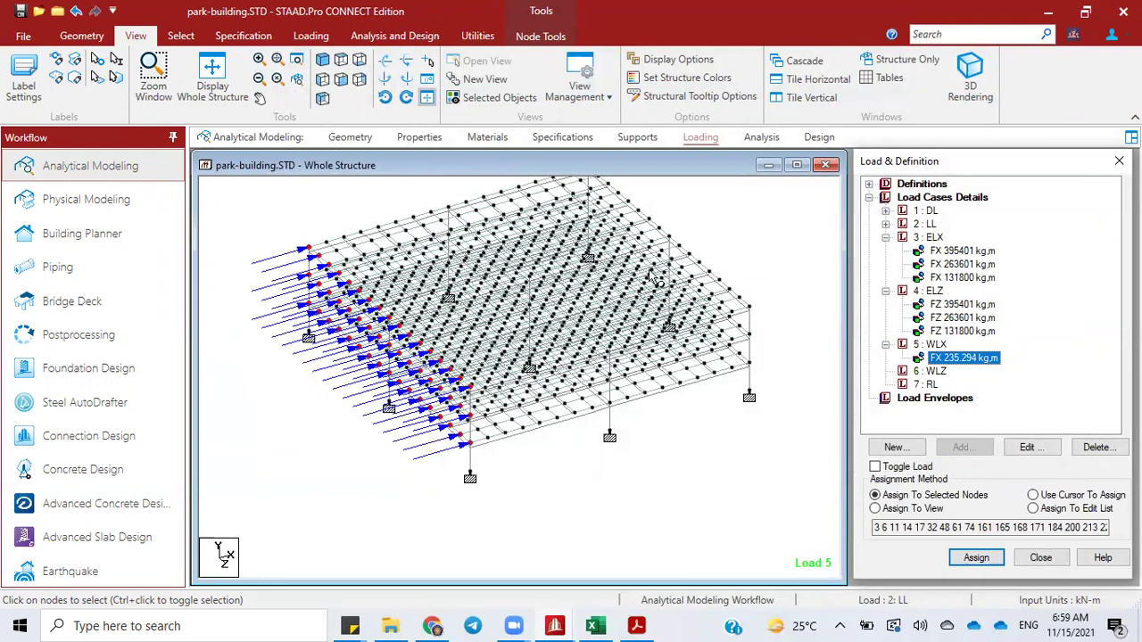
# Show the park building's whole structure in front elevation
pyautogui.click(322, 79)
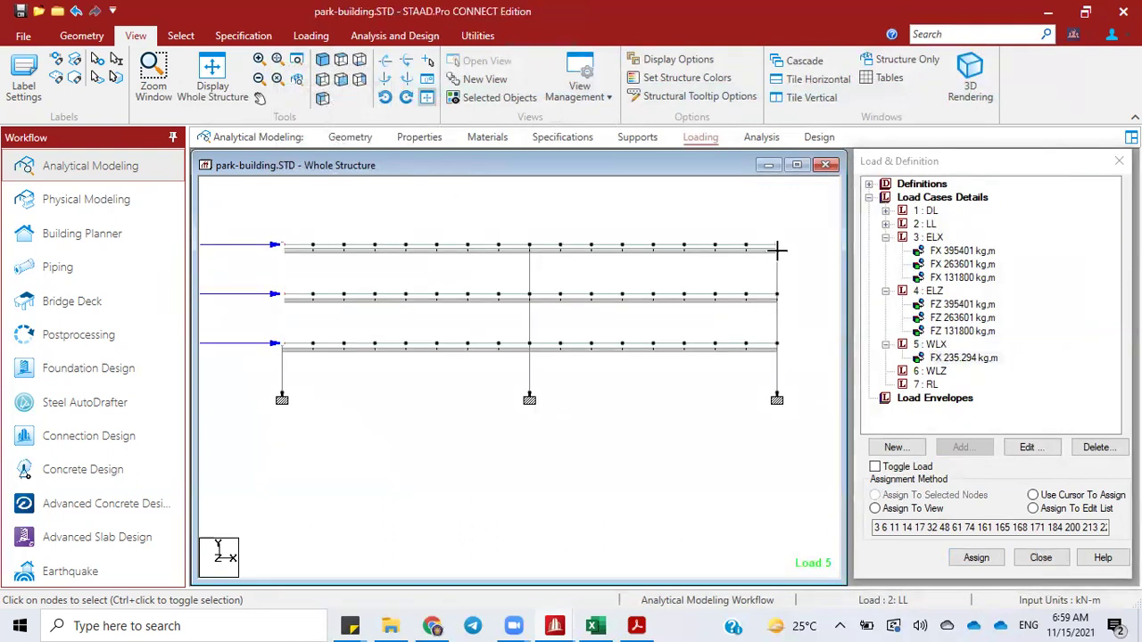